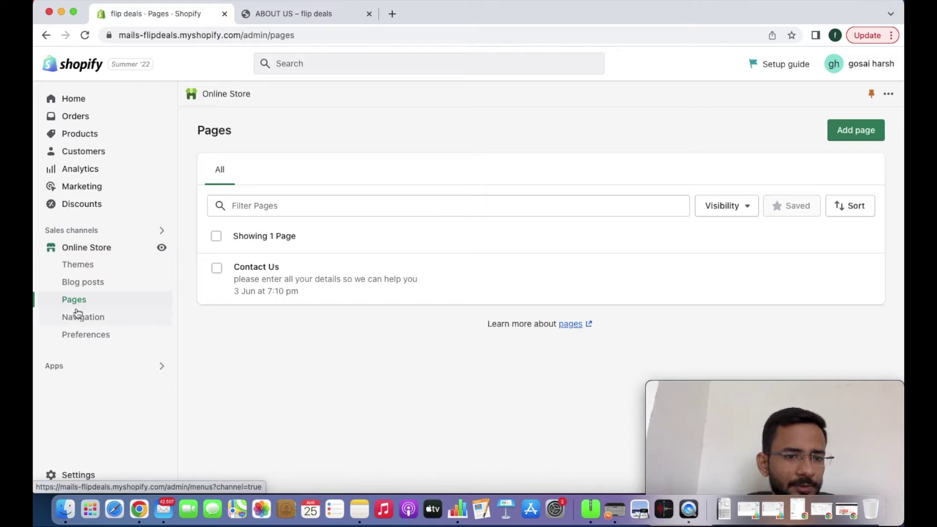
Create and save a store page titled ABOUT US that uses the about-2 theme template
{"action": "left_click", "coordinate": [851, 138]}
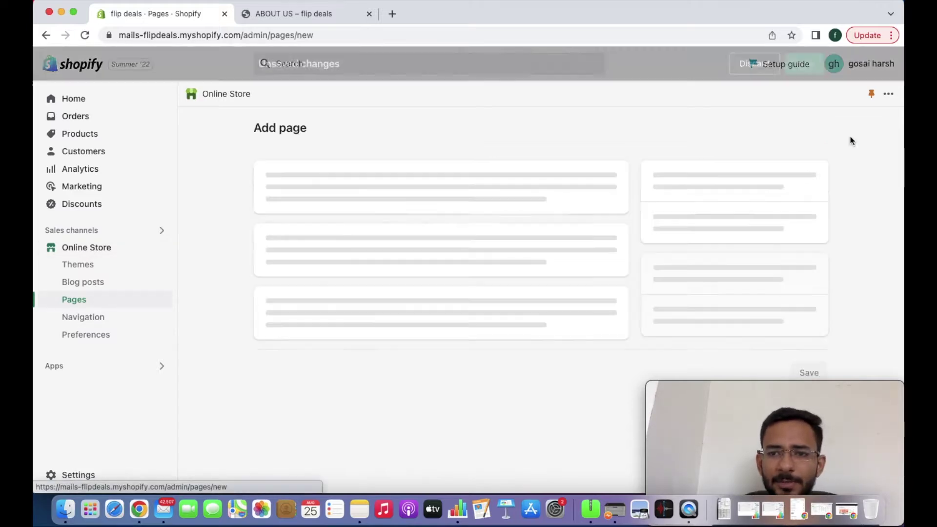
{"action": "left_click", "coordinate": [330, 191]}
{"action": "type", "text": "ABOUT US"}
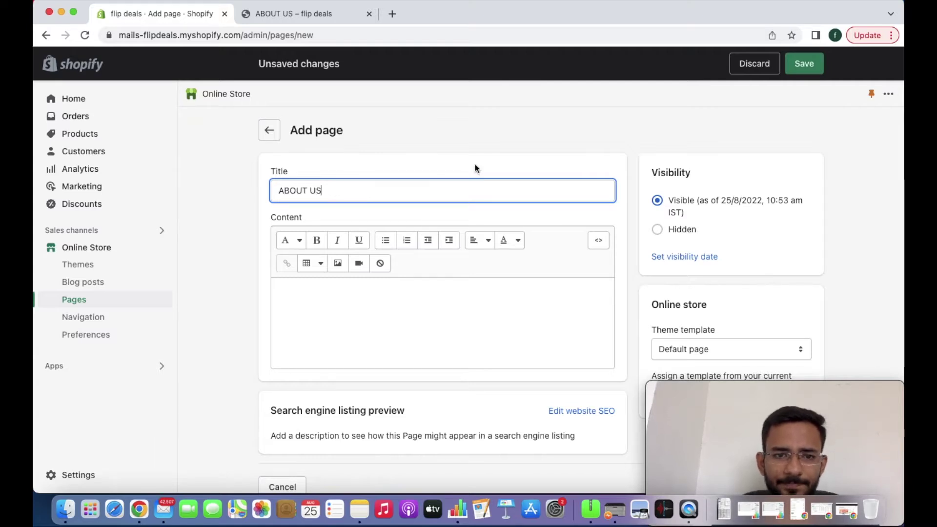
{"action": "scroll", "coordinate": [476, 169], "scroll_direction": "down", "scroll_amount": 1}
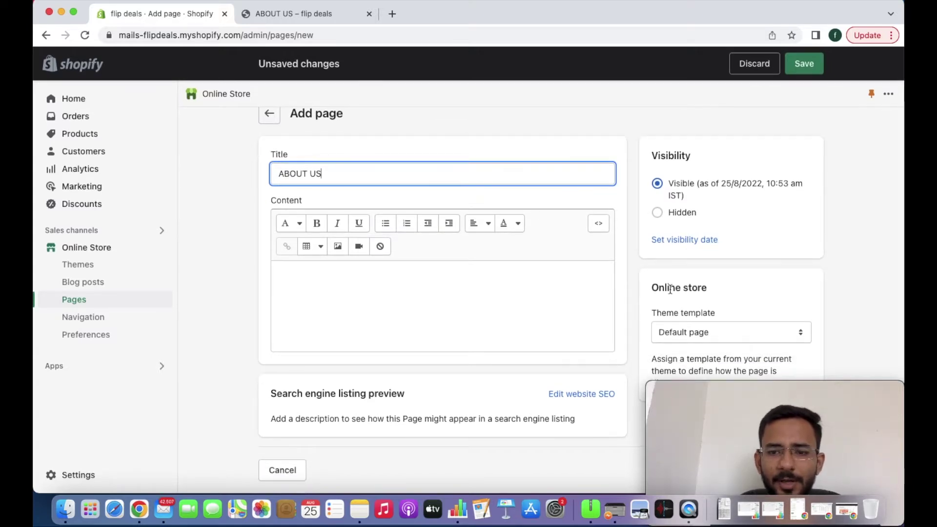
{"action": "left_click", "coordinate": [686, 332]}
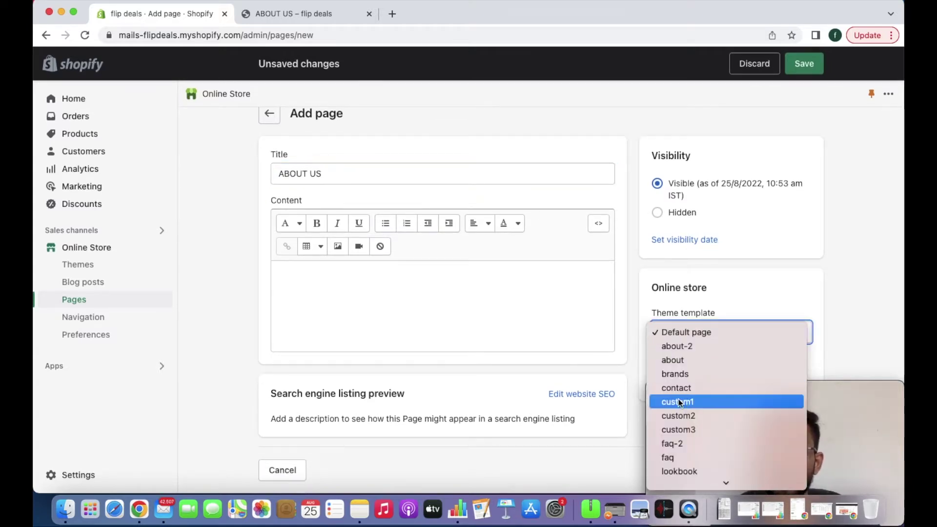
{"action": "left_click", "coordinate": [682, 350]}
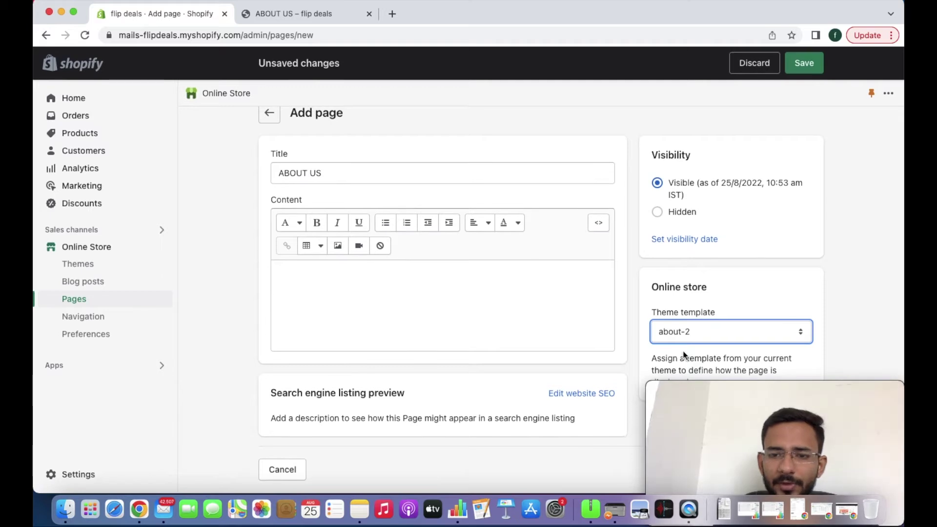
{"action": "left_click", "coordinate": [801, 69]}
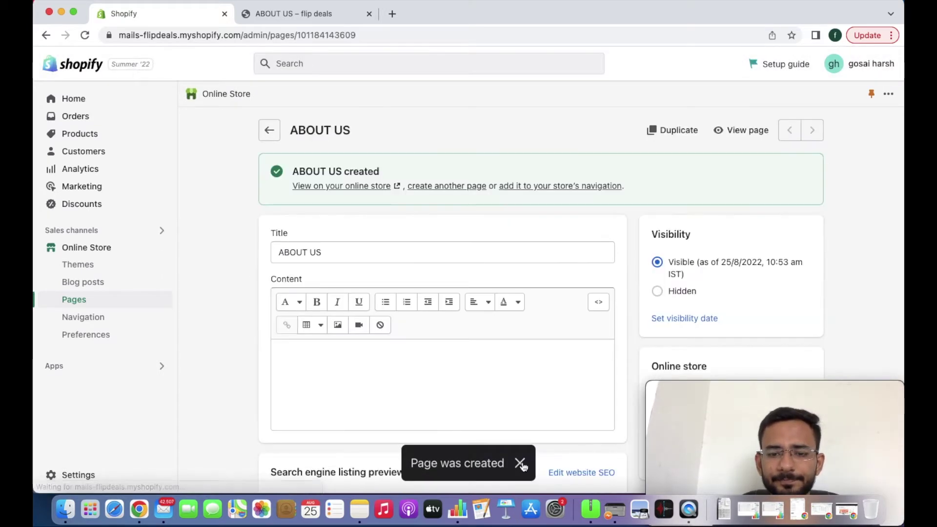
{"action": "left_click", "coordinate": [520, 463]}
View the ABOUT US page on the online store and return to its admin page
{"action": "left_click", "coordinate": [735, 131]}
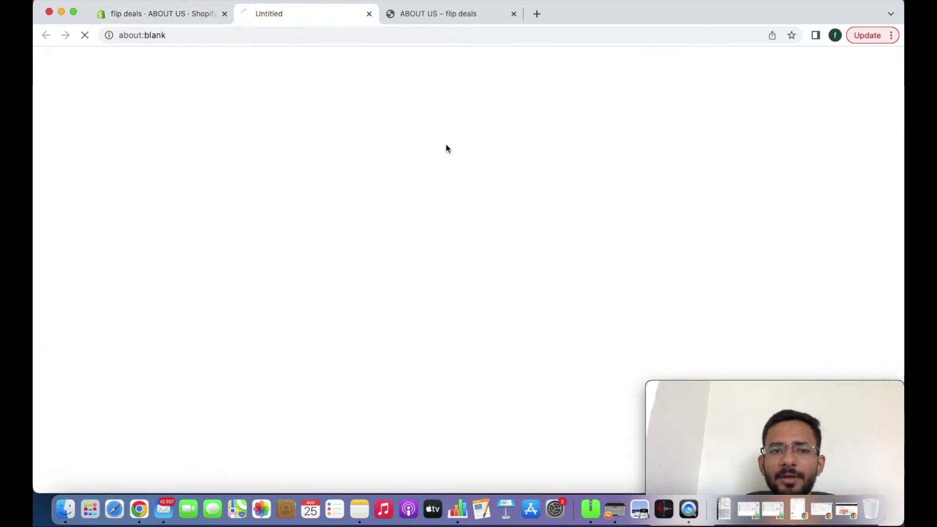
{"action": "scroll", "coordinate": [390, 159], "scroll_direction": "down", "scroll_amount": 2}
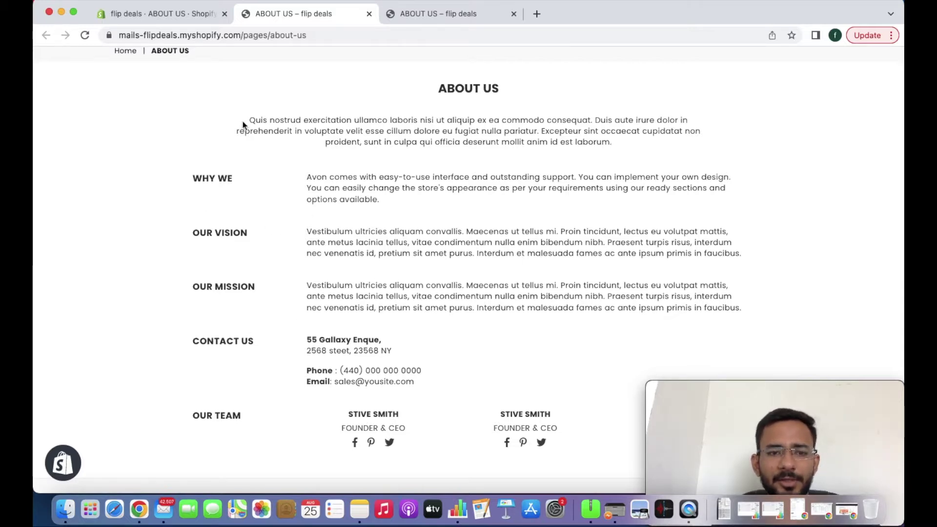
{"action": "left_click", "coordinate": [203, 15]}
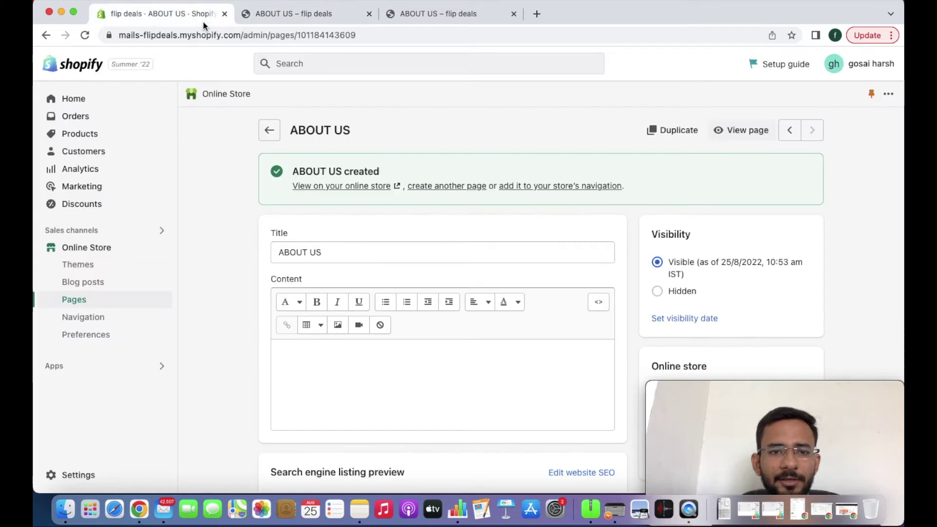
Change the ABOUT US page's theme template to about and save the page
{"action": "scroll", "coordinate": [646, 265], "scroll_direction": "down", "scroll_amount": 3}
{"action": "left_click", "coordinate": [694, 338]}
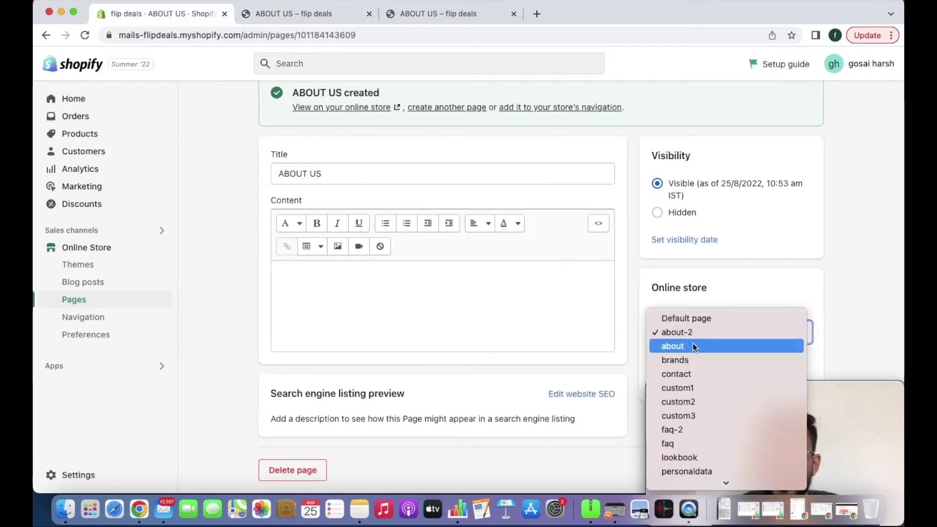
{"action": "left_click", "coordinate": [690, 346]}
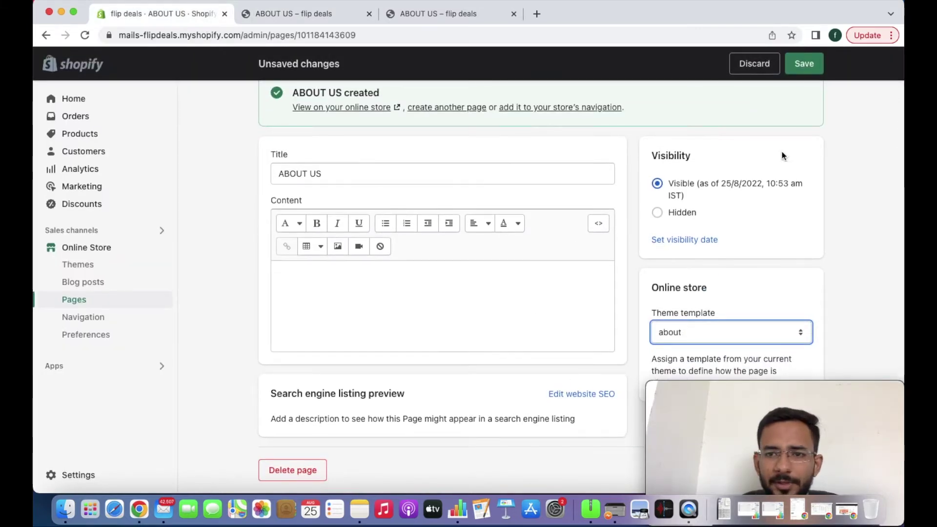
{"action": "left_click", "coordinate": [798, 68]}
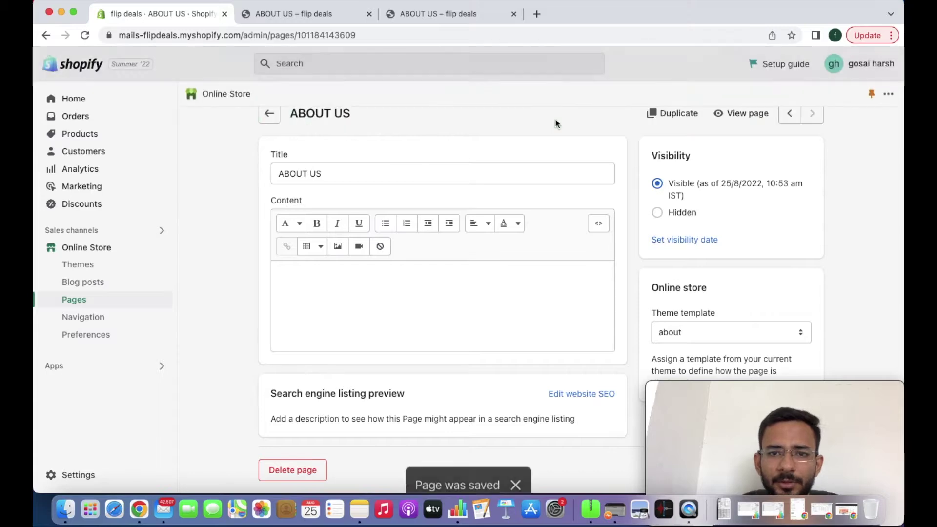
Reopen the ABOUT US page on the online store and examine its mission, vision and founder sections in the new layout
{"action": "left_click", "coordinate": [734, 137]}
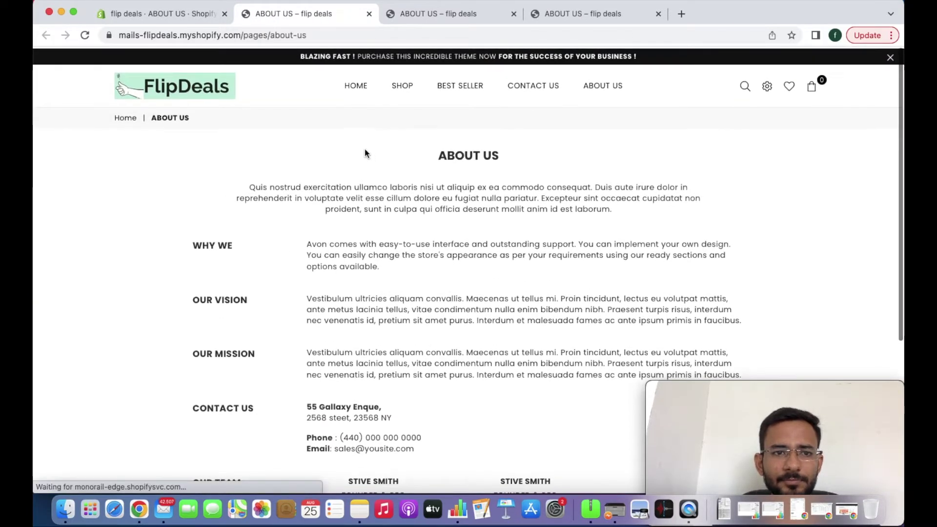
{"action": "left_click", "coordinate": [209, 13]}
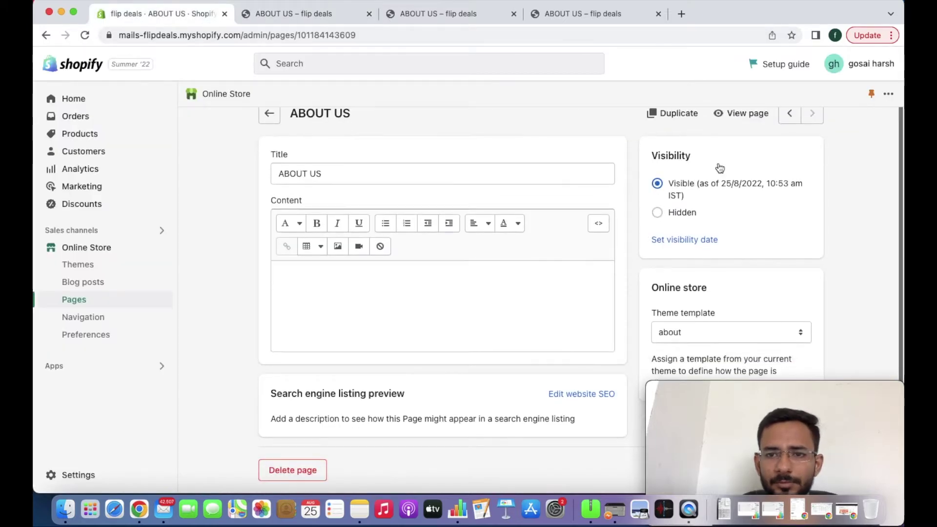
{"action": "left_click", "coordinate": [733, 128]}
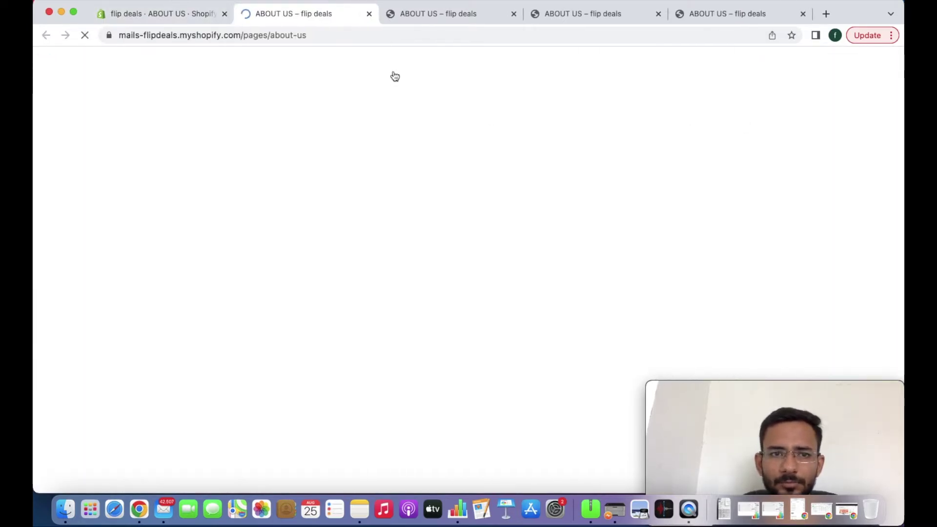
{"action": "scroll", "coordinate": [407, 167], "scroll_direction": "down", "scroll_amount": 1}
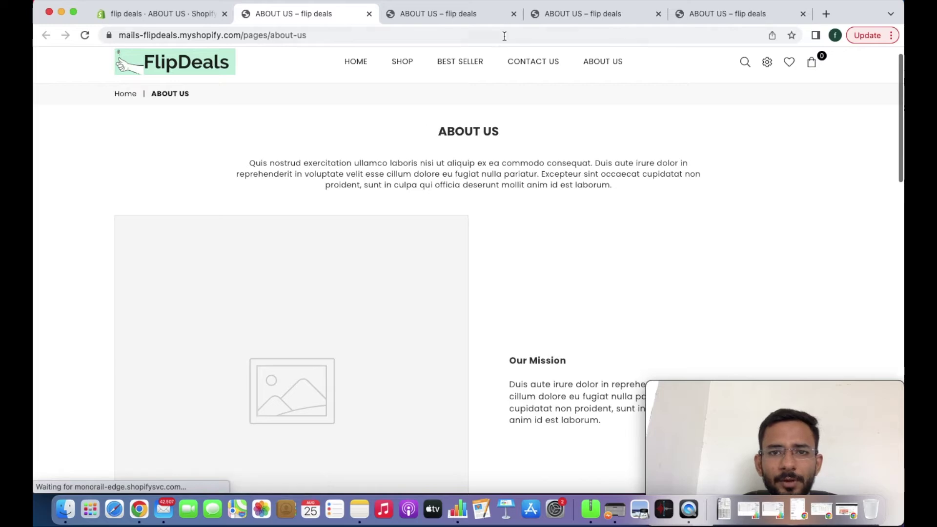
{"action": "left_click", "coordinate": [513, 13]}
{"action": "scroll", "coordinate": [472, 179], "scroll_direction": "down", "scroll_amount": 10}
{"action": "scroll", "coordinate": [472, 180], "scroll_direction": "up", "scroll_amount": 10}
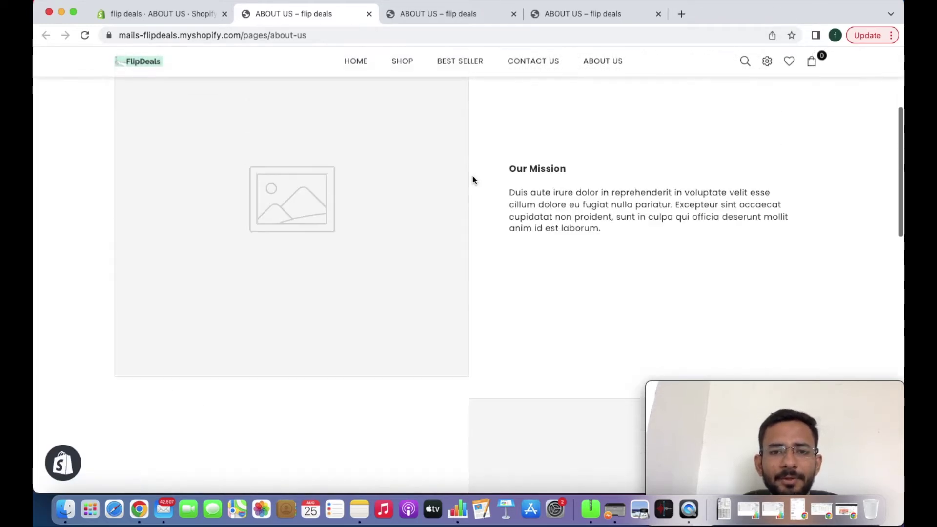
{"action": "scroll", "coordinate": [519, 338], "scroll_direction": "down", "scroll_amount": 12}
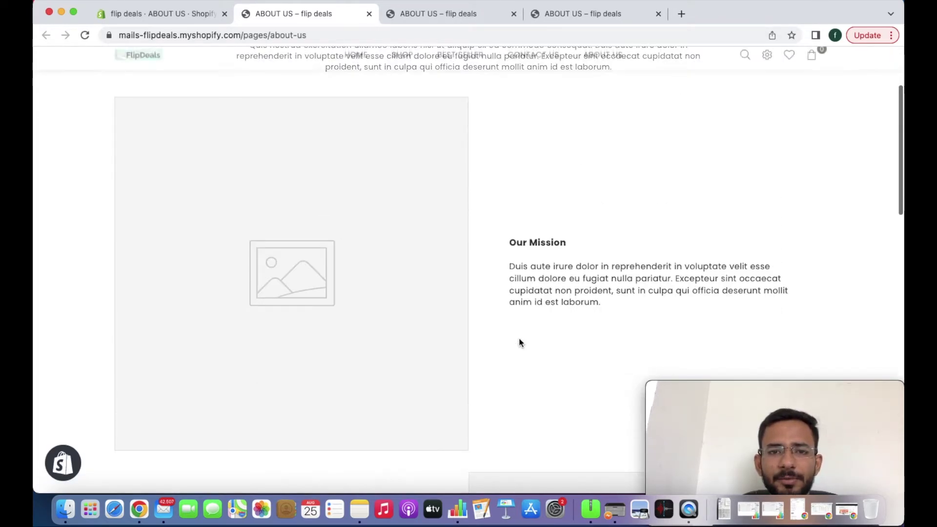
{"action": "scroll", "coordinate": [470, 327], "scroll_direction": "down", "scroll_amount": 10}
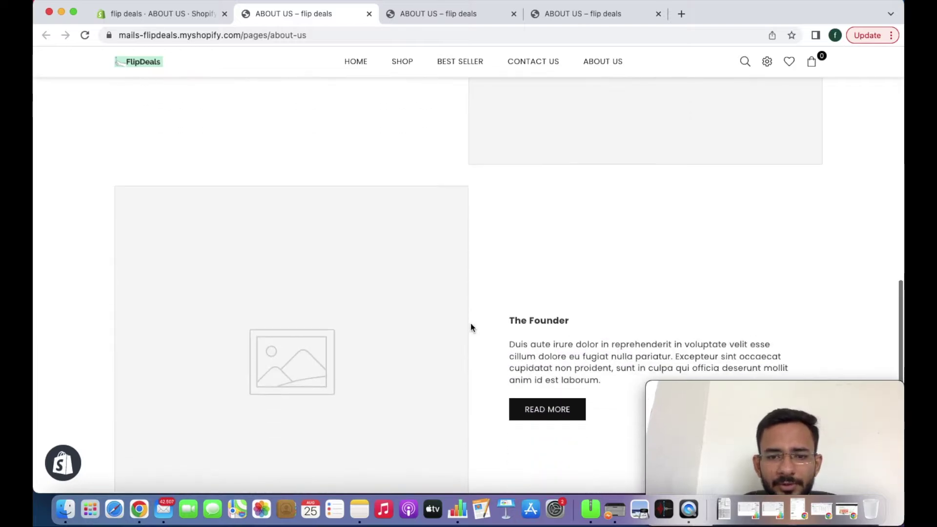
{"action": "scroll", "coordinate": [408, 185], "scroll_direction": "up", "scroll_amount": 10}
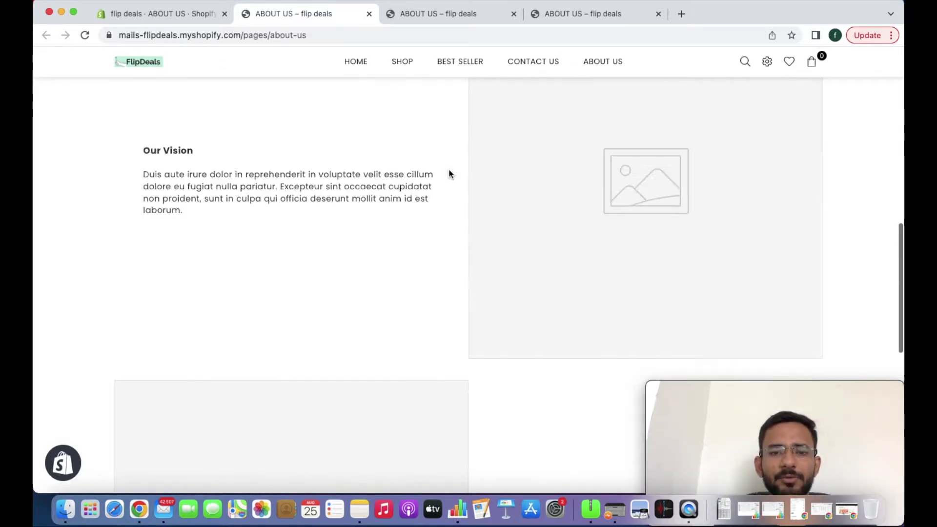
Open the theme customizer for the ABOUT US page from the storefront's admin bar
{"action": "left_click", "coordinate": [62, 461]}
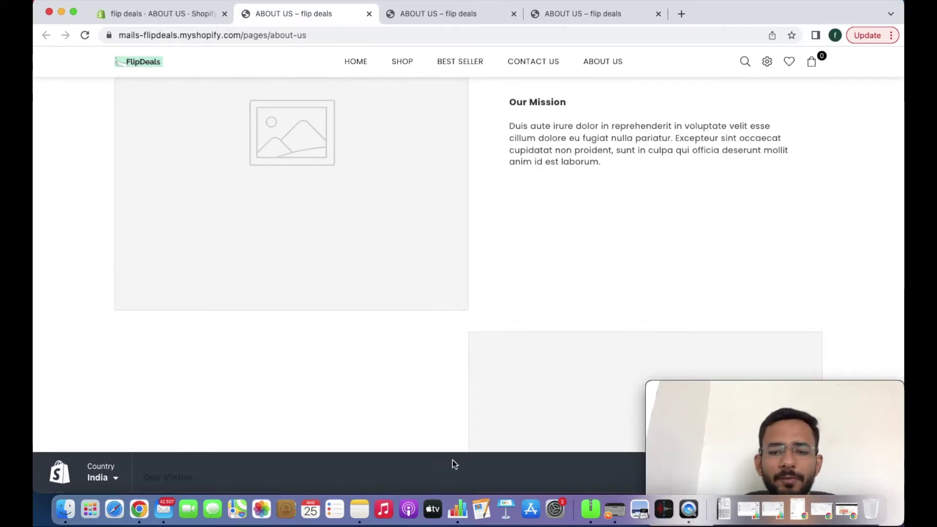
{"action": "mouse_move", "coordinate": [698, 392]}
{"action": "left_click_drag", "start_coordinate": [726, 388], "coordinate": [736, 313]}
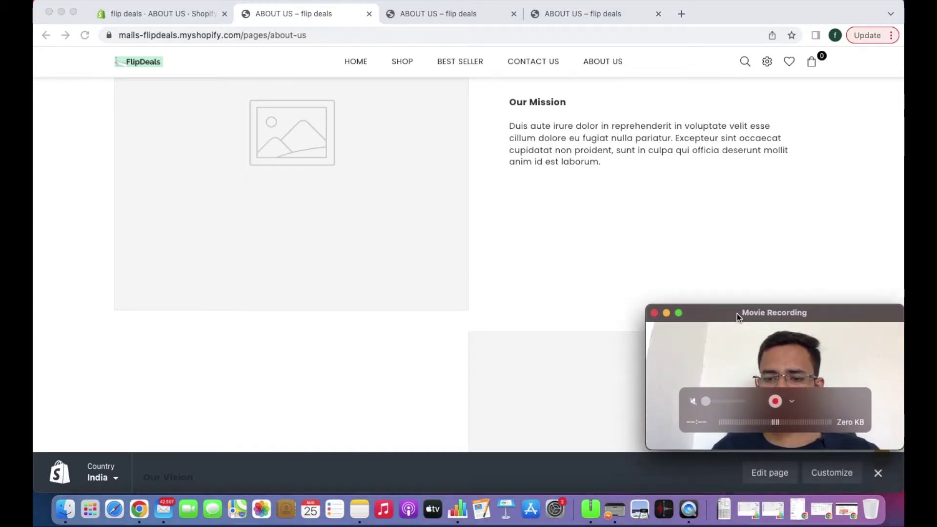
{"action": "left_click", "coordinate": [838, 474]}
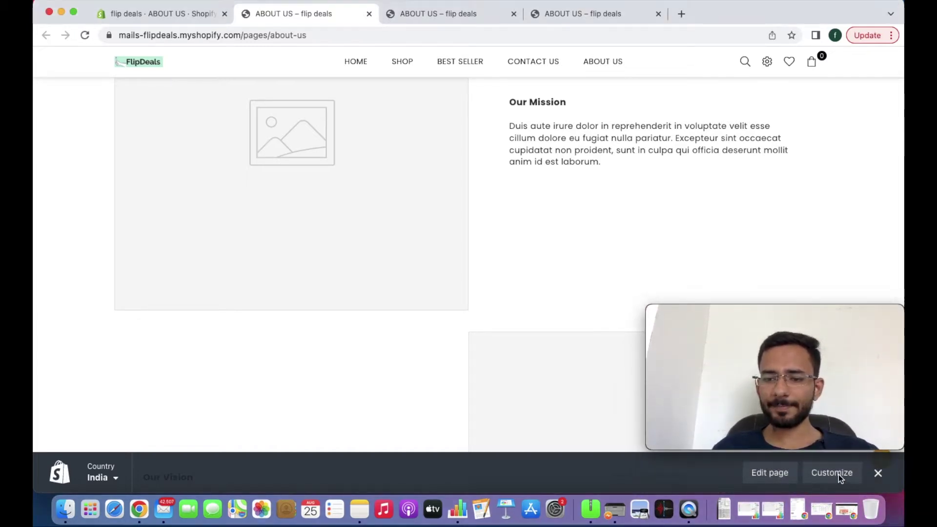
{"action": "left_click", "coordinate": [839, 474]}
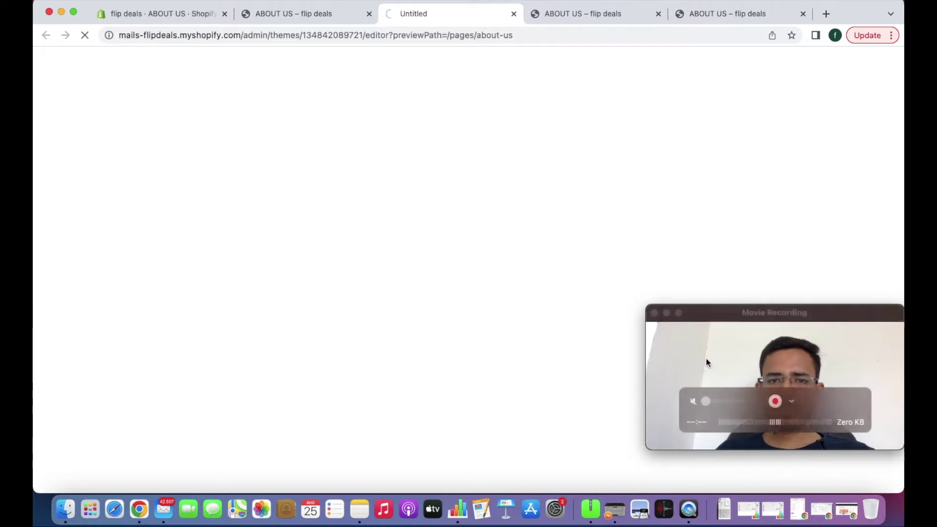
{"action": "mouse_move", "coordinate": [751, 315]}
{"action": "left_click_drag", "start_coordinate": [751, 314], "coordinate": [751, 357]}
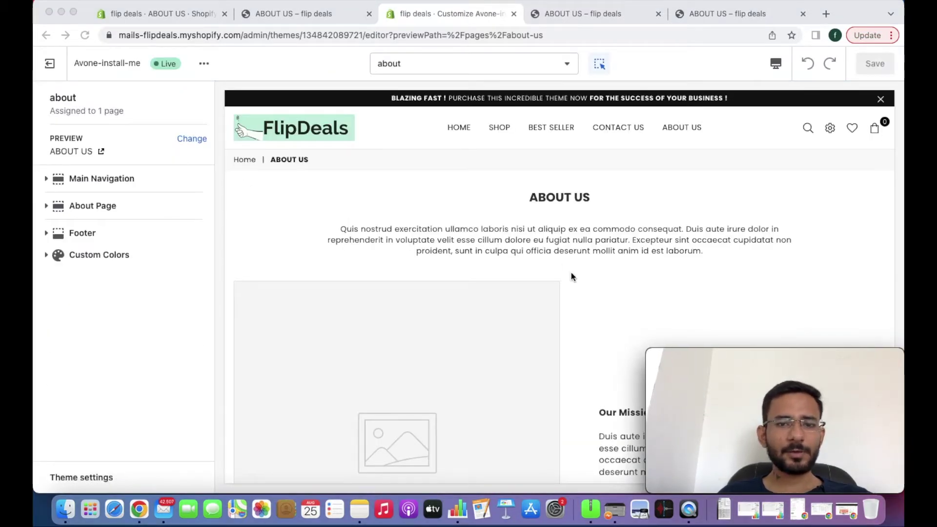
Review the About Page section's introduction text and style settings, and the settings of its Style 2 block
{"action": "left_click", "coordinate": [558, 250]}
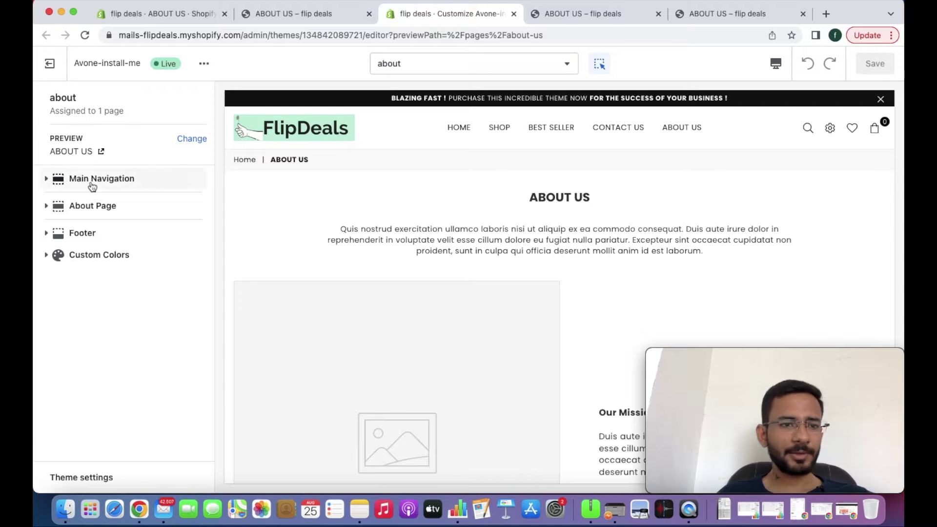
{"action": "left_click", "coordinate": [79, 205]}
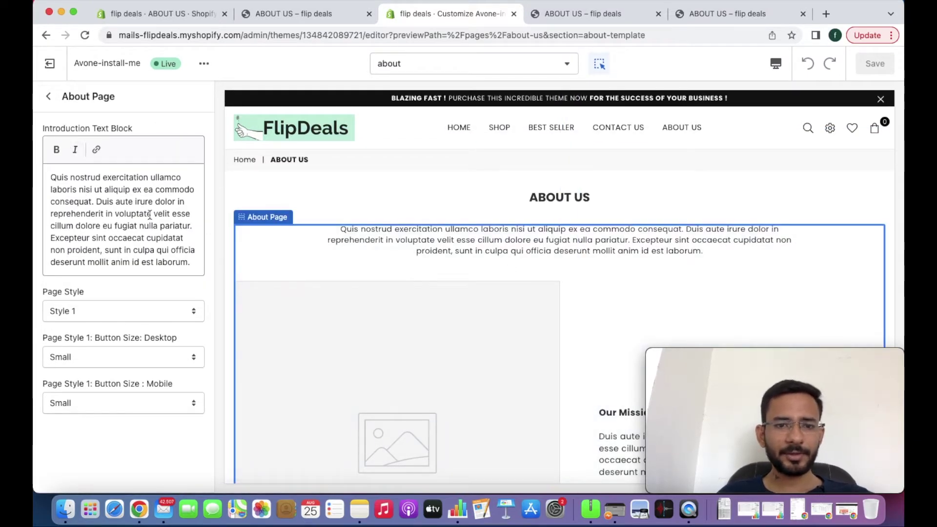
{"action": "left_click", "coordinate": [418, 238]}
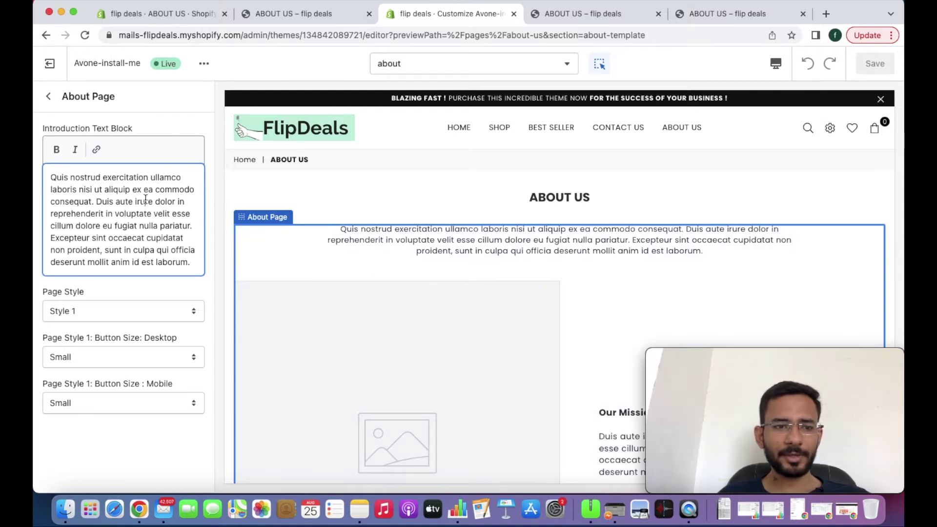
{"action": "left_click", "coordinate": [48, 96]}
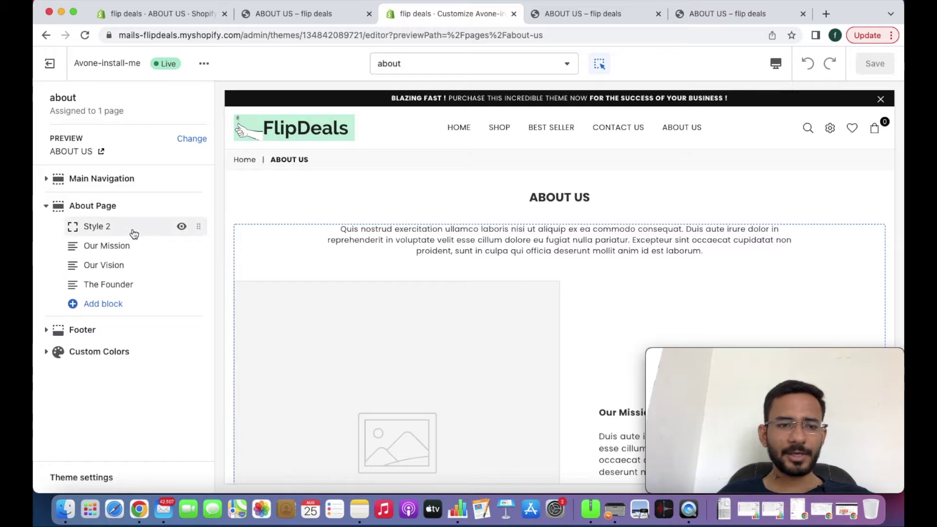
{"action": "left_click", "coordinate": [133, 230]}
{"action": "left_click", "coordinate": [47, 98]}
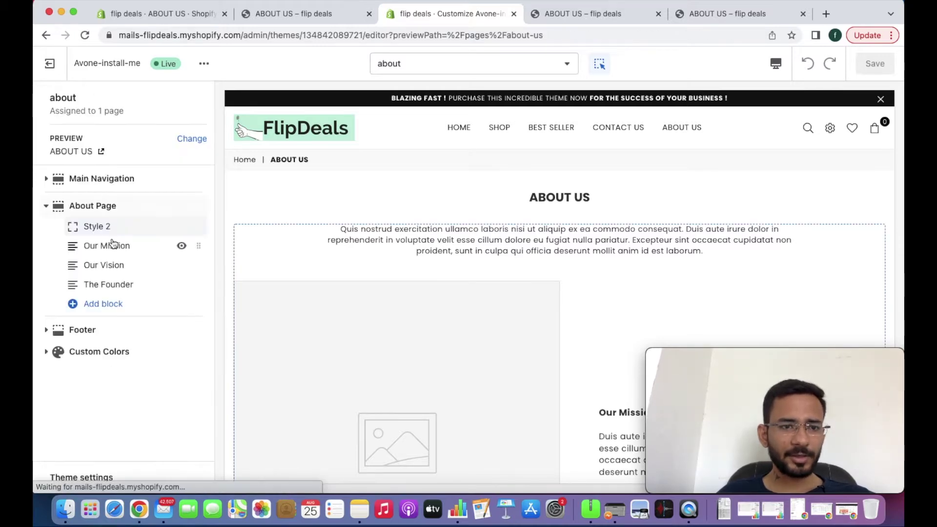
Review the image, layout, heading and text settings of the Our Mission and Our Vision blocks
{"action": "left_click", "coordinate": [366, 274]}
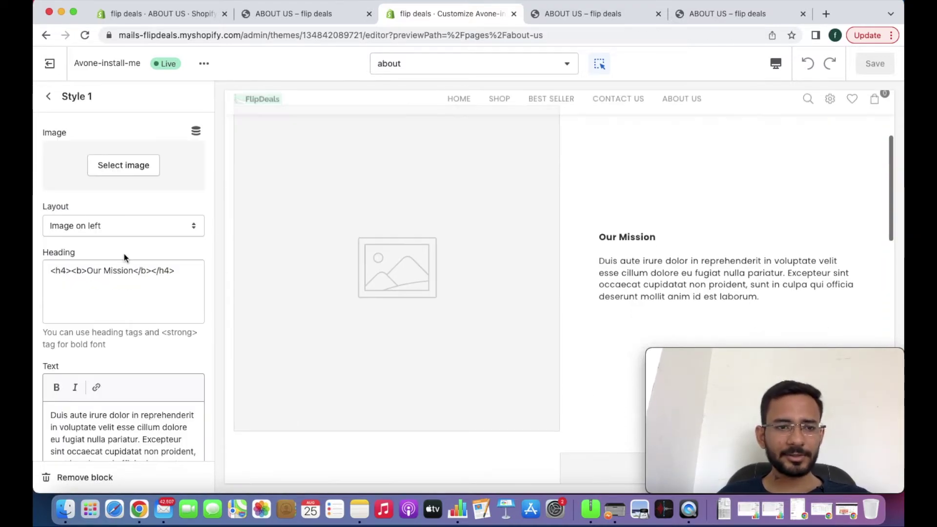
{"action": "left_click", "coordinate": [49, 96]}
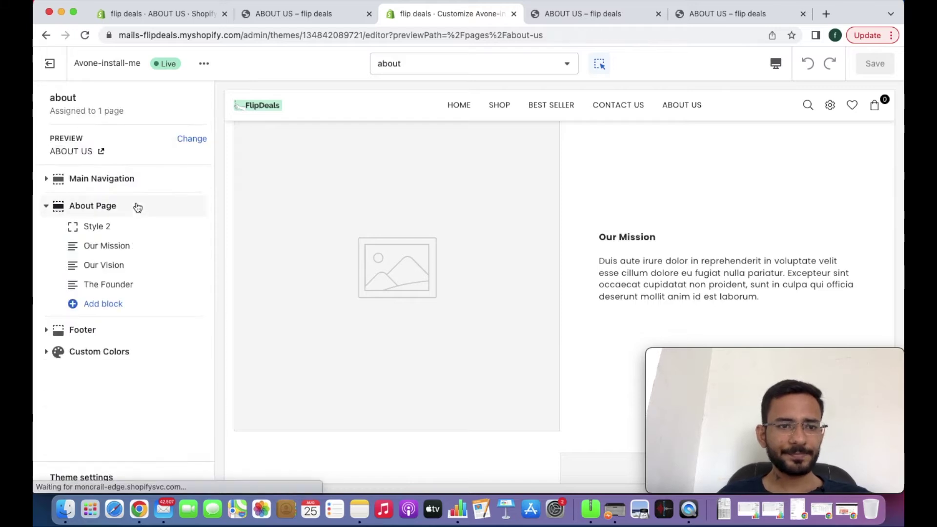
{"action": "left_click", "coordinate": [340, 256]}
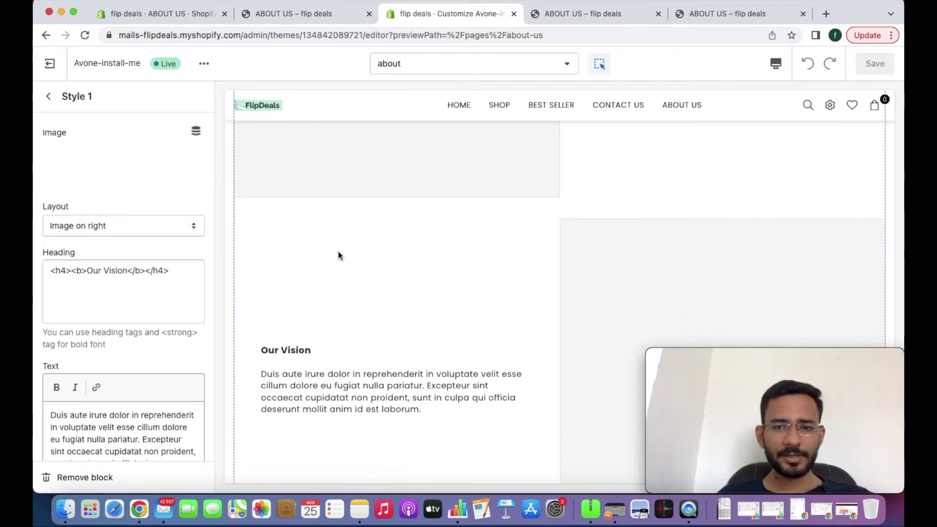
{"action": "scroll", "coordinate": [404, 319], "scroll_direction": "down", "scroll_amount": 10}
{"action": "scroll", "coordinate": [561, 200], "scroll_direction": "up", "scroll_amount": 10}
{"action": "scroll", "coordinate": [578, 198], "scroll_direction": "down", "scroll_amount": 5}
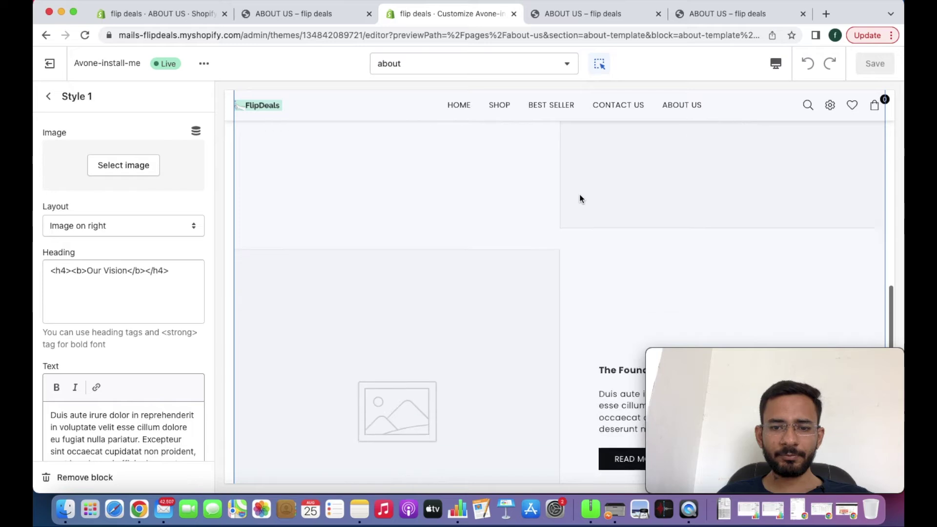
{"action": "left_click", "coordinate": [49, 96]}
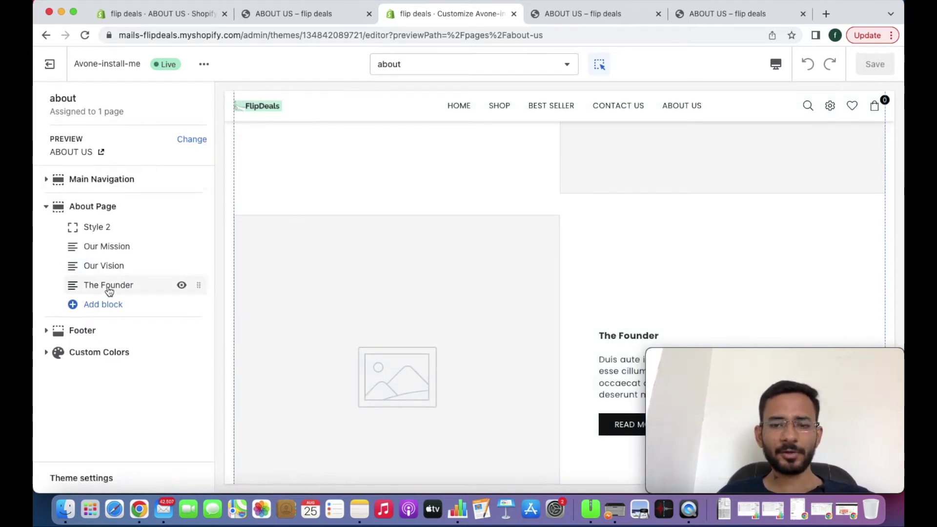
Close the theme customizer and all open ABOUT US storefront pages, keeping only the page's admin editor open
{"action": "scroll", "coordinate": [308, 279], "scroll_direction": "up", "scroll_amount": 5}
{"action": "scroll", "coordinate": [308, 279], "scroll_direction": "up", "scroll_amount": 6}
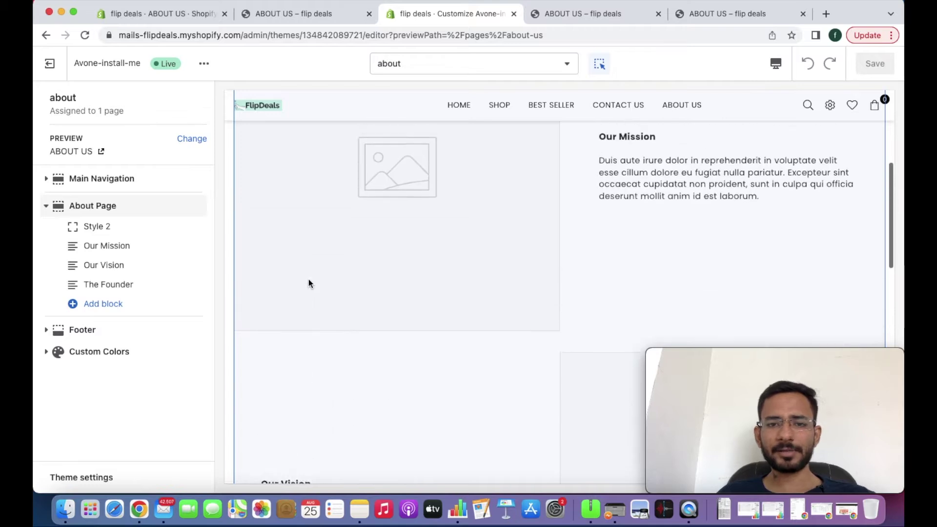
{"action": "scroll", "coordinate": [481, 281], "scroll_direction": "up", "scroll_amount": 1}
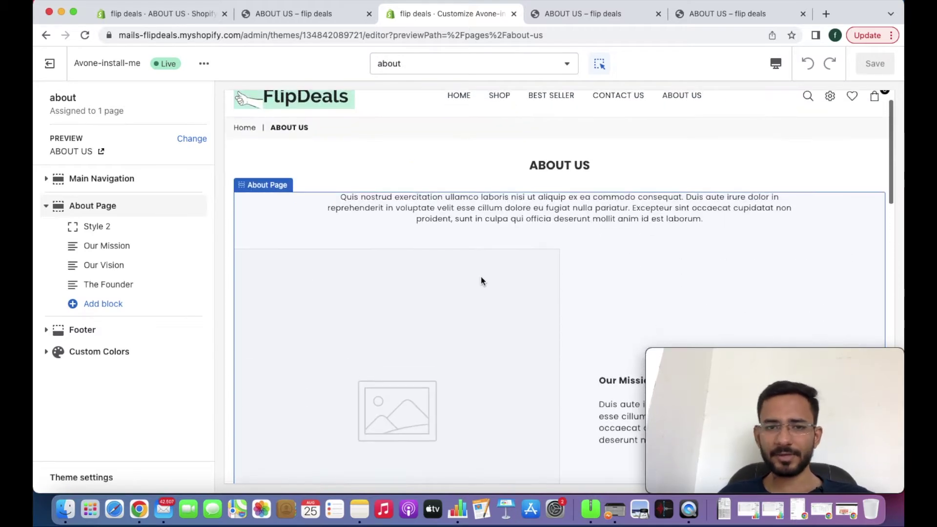
{"action": "scroll", "coordinate": [483, 312], "scroll_direction": "up", "scroll_amount": 2}
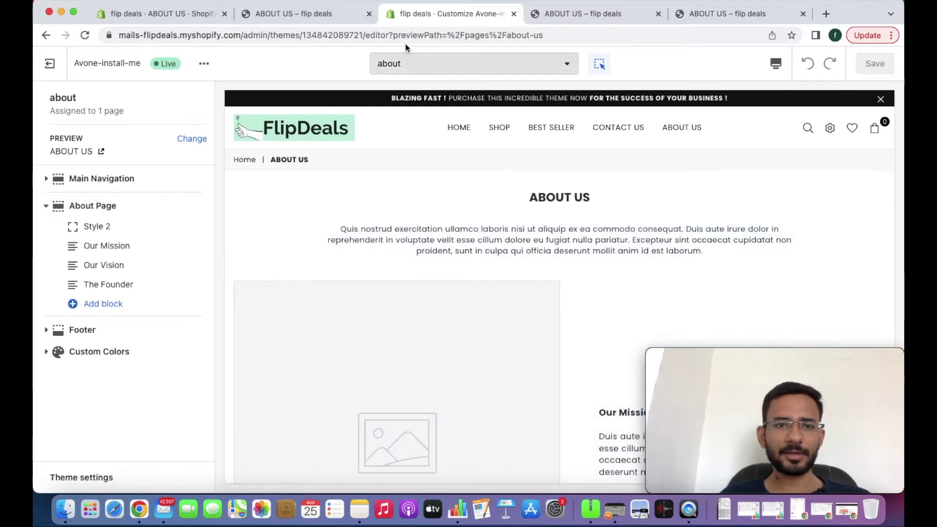
{"action": "left_click", "coordinate": [514, 15]}
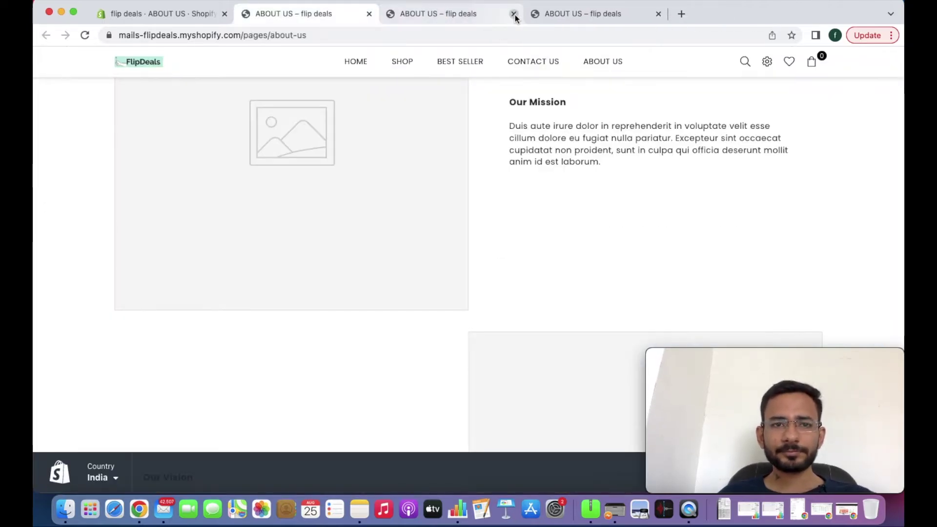
{"action": "left_click", "coordinate": [371, 15]}
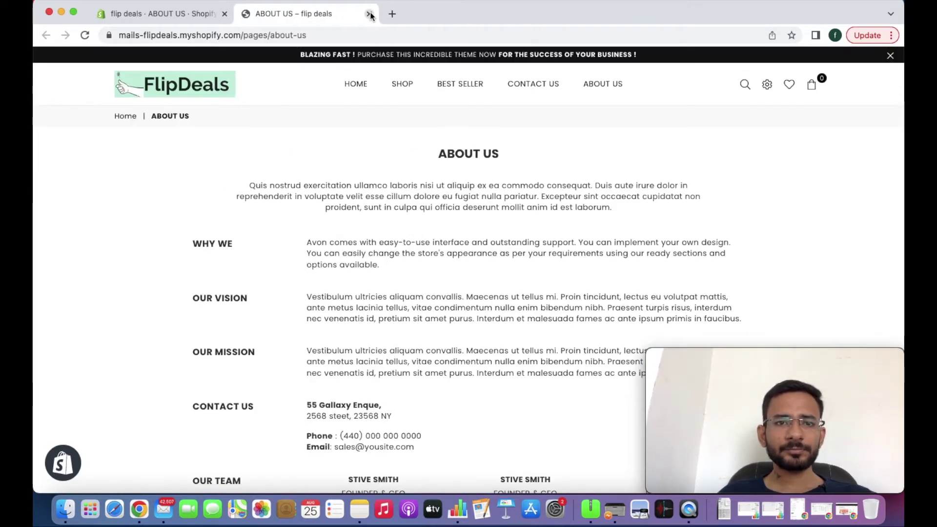
{"action": "left_click", "coordinate": [370, 14]}
{"action": "left_click", "coordinate": [370, 15]}
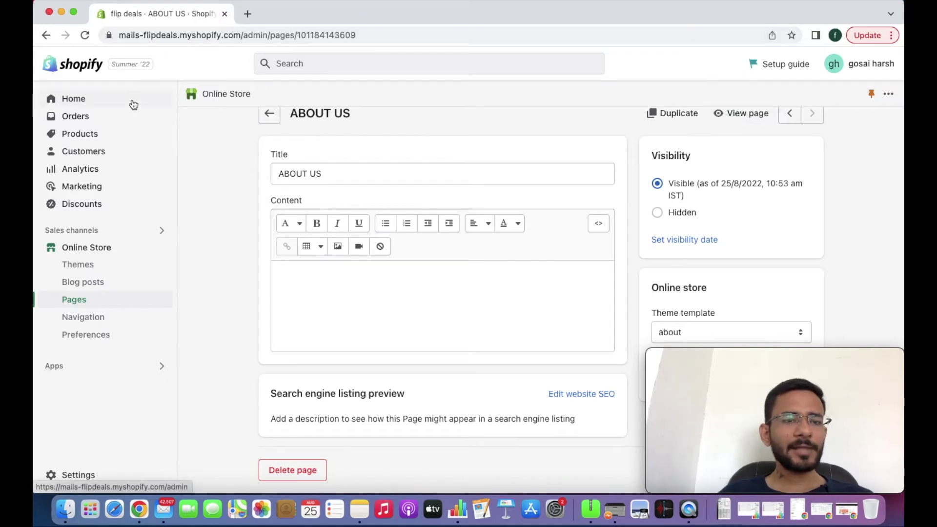
View the online store from the admin home and examine its homepage, from the header navigation down to the footer links
{"action": "left_click", "coordinate": [90, 98]}
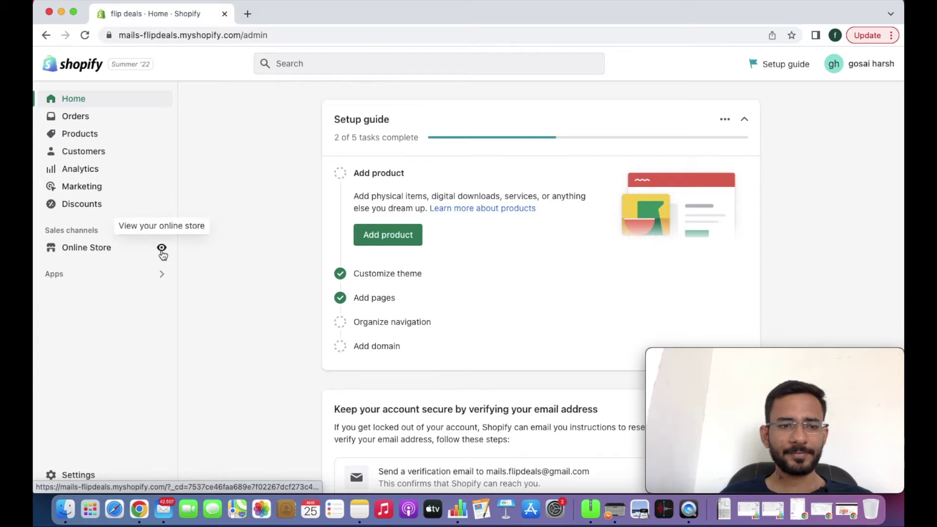
{"action": "left_click", "coordinate": [161, 248]}
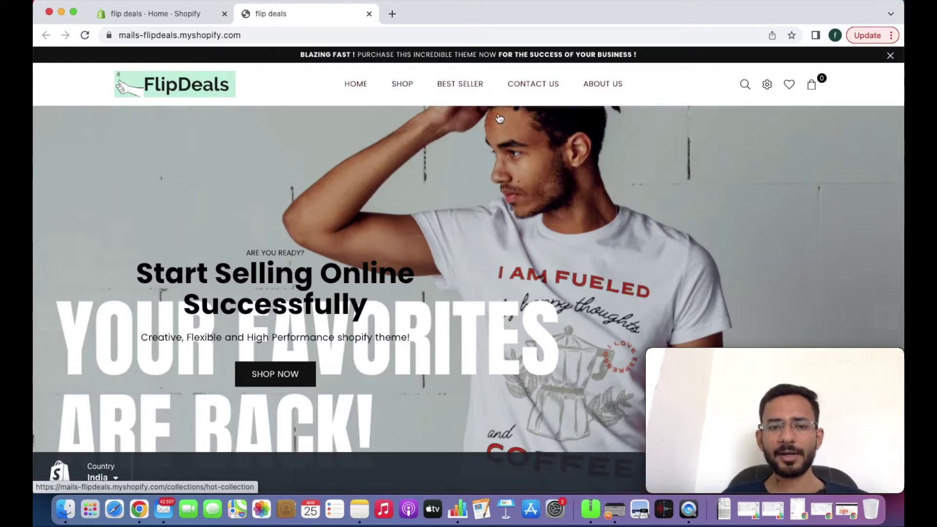
{"action": "scroll", "coordinate": [499, 118], "scroll_direction": "down", "scroll_amount": 20}
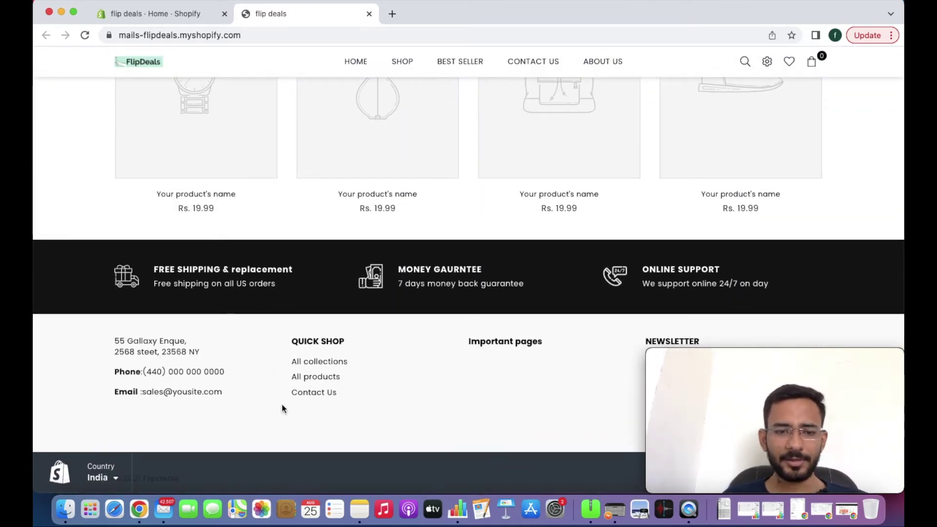
{"action": "mouse_move", "coordinate": [758, 359]}
{"action": "left_click_drag", "start_coordinate": [759, 357], "coordinate": [772, 396]}
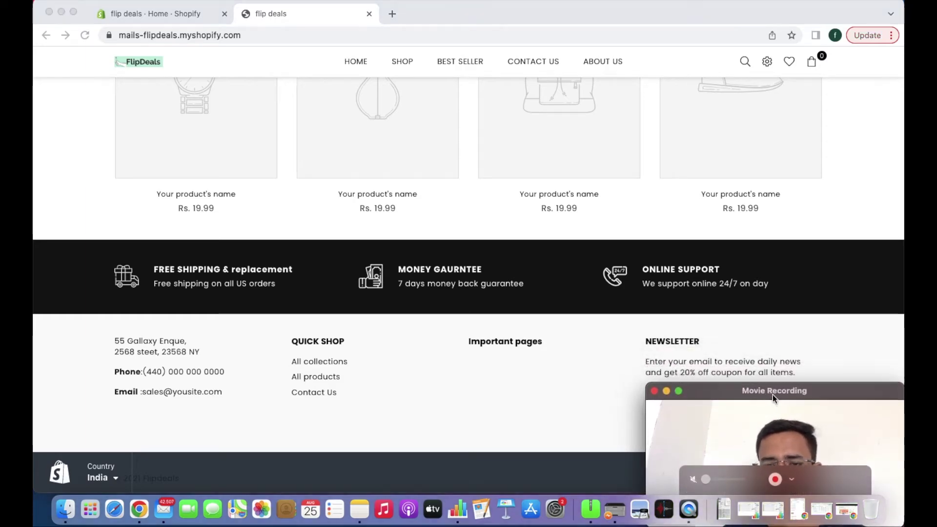
{"action": "scroll", "coordinate": [408, 383], "scroll_direction": "up", "scroll_amount": 20}
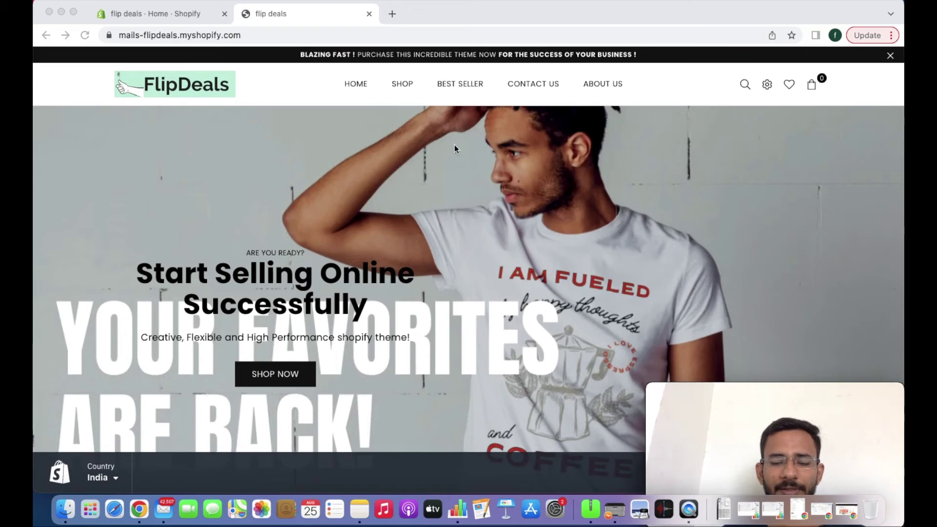
{"action": "mouse_move", "coordinate": [756, 395]}
{"action": "left_click_drag", "start_coordinate": [760, 391], "coordinate": [764, 358]}
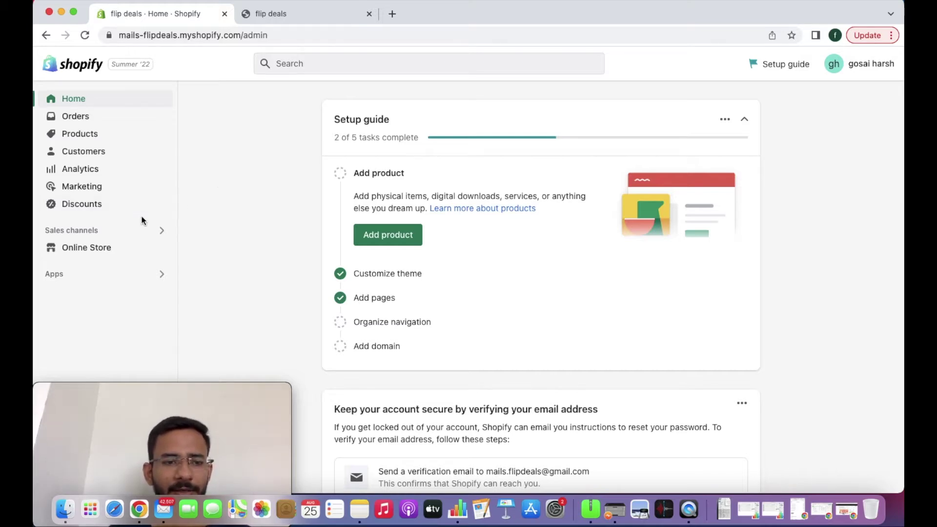
Start a new menu in the online store's navigation settings and title it MAIN MENU
{"action": "left_click", "coordinate": [106, 246]}
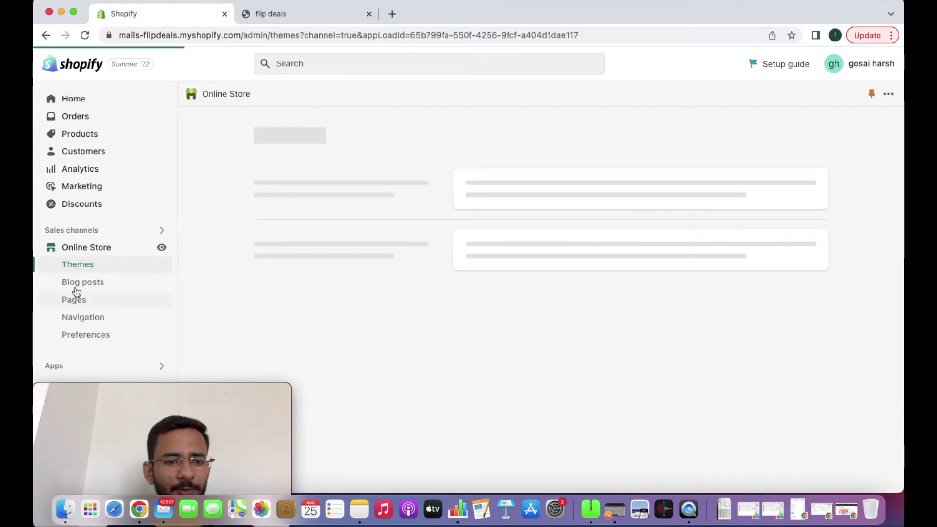
{"action": "left_click", "coordinate": [95, 317]}
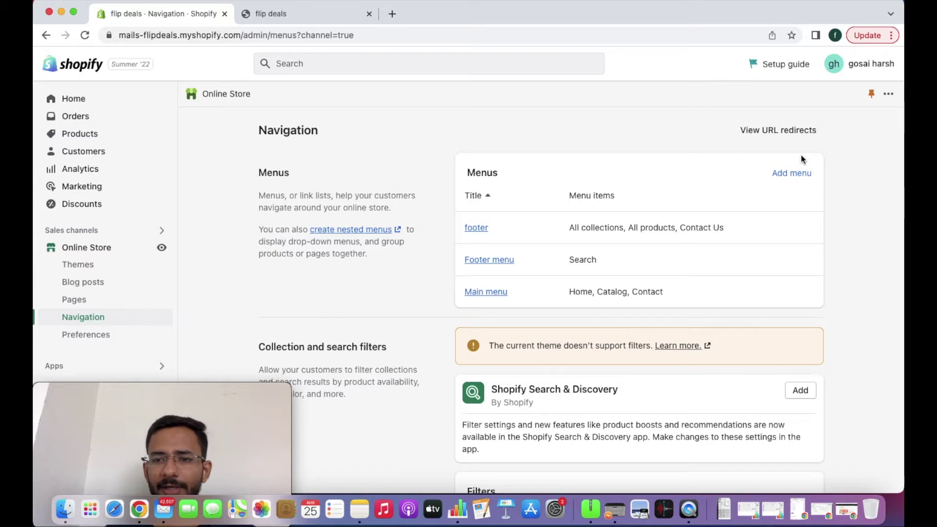
{"action": "left_click", "coordinate": [792, 173]}
{"action": "left_click", "coordinate": [452, 188]}
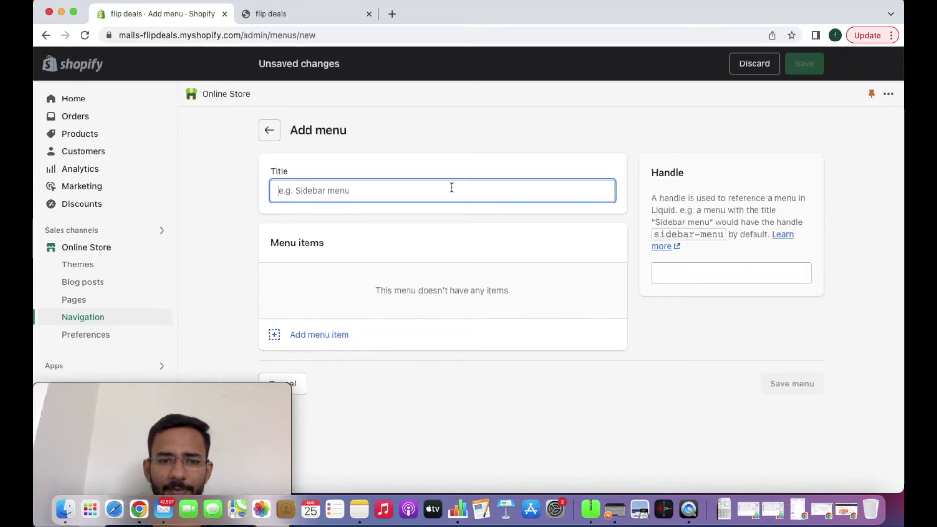
{"action": "type", "text": "MAIN MENU"}
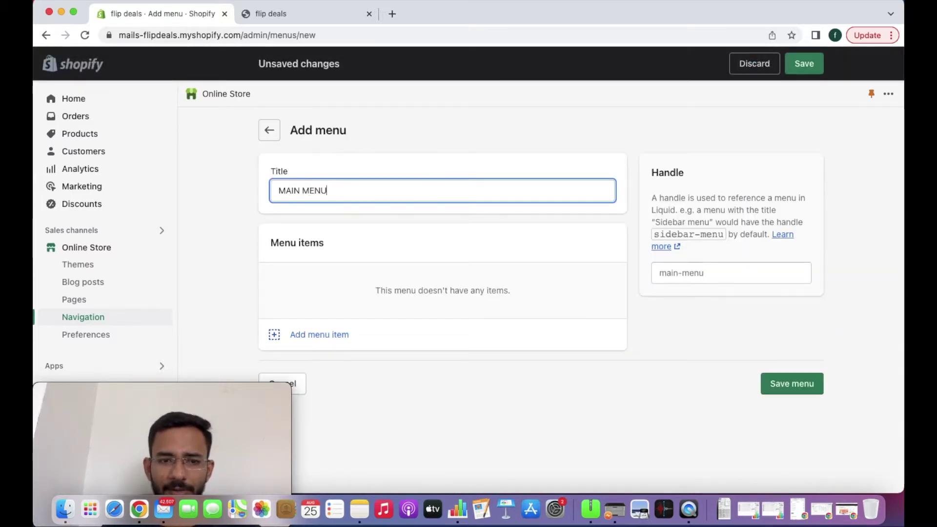
Add a menu item named HOME that links to the home page
{"action": "left_click", "coordinate": [326, 335]}
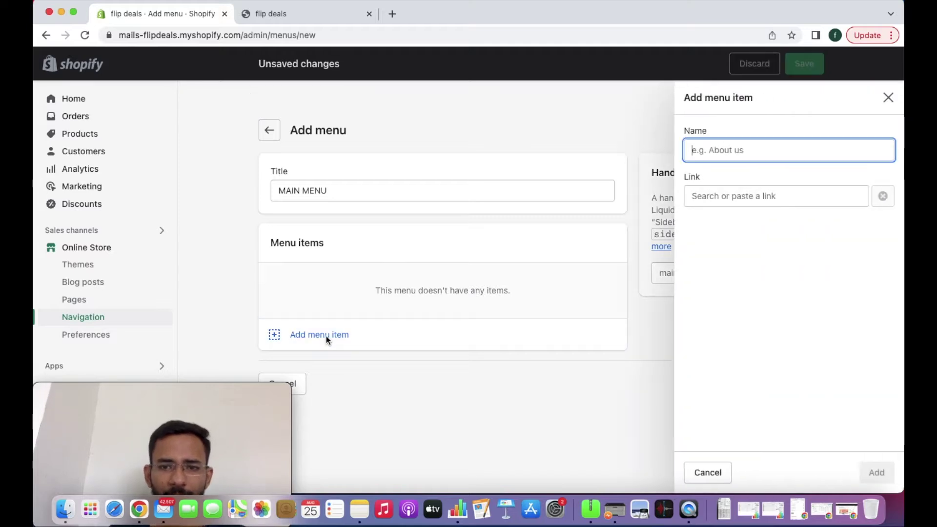
{"action": "type", "text": "HOME"}
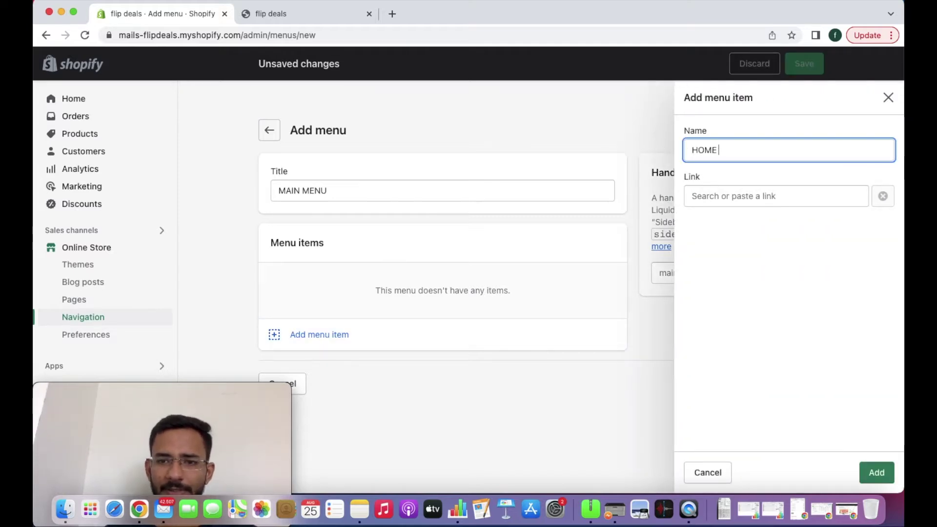
{"action": "left_click", "coordinate": [732, 200]}
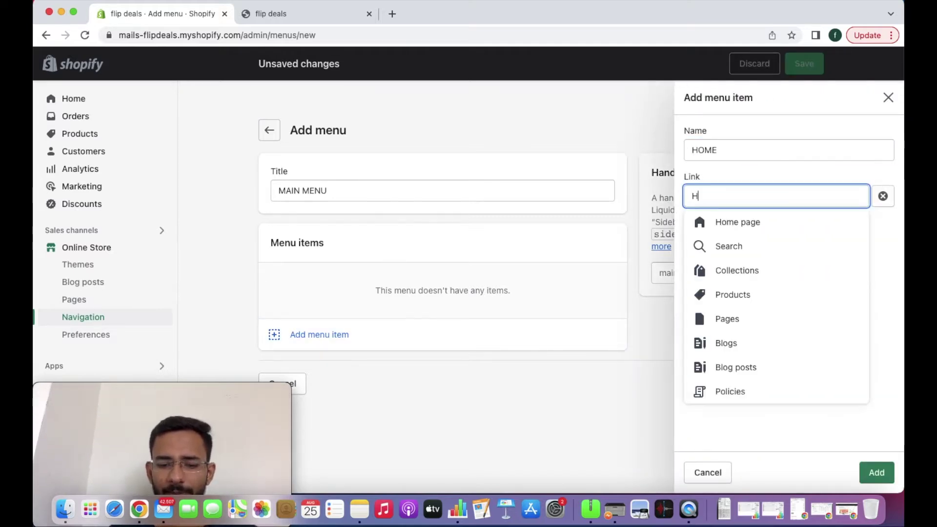
{"action": "left_click", "coordinate": [734, 223]}
{"action": "left_click", "coordinate": [721, 196]}
{"action": "left_click", "coordinate": [727, 222]}
{"action": "left_click", "coordinate": [882, 479]}
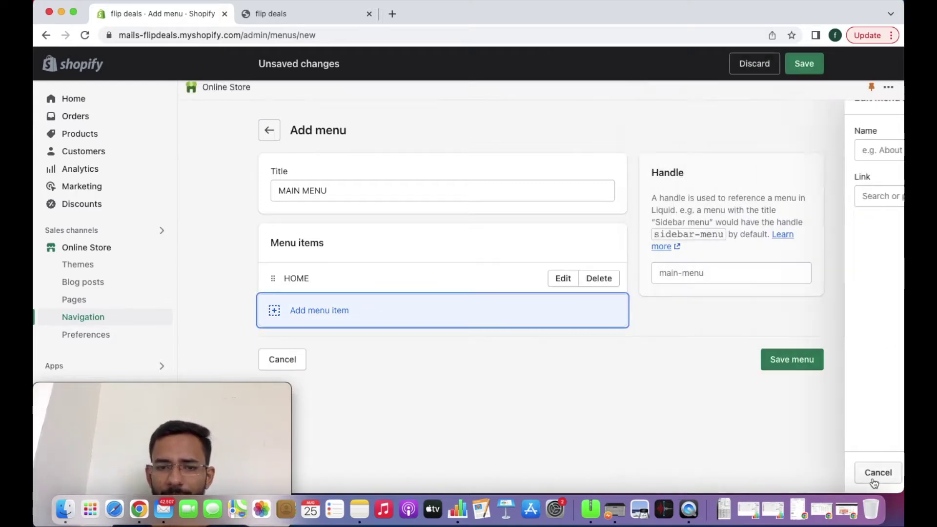
Add a menu item named COLLECTIONS that links to All collections
{"action": "left_click", "coordinate": [335, 310]}
{"action": "left_click", "coordinate": [718, 154]}
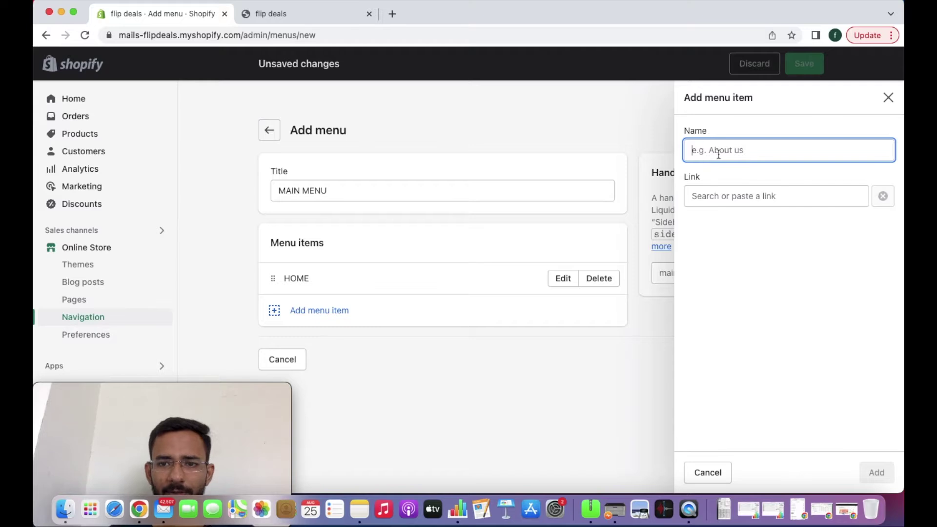
{"action": "type", "text": "COLLECTIONS"}
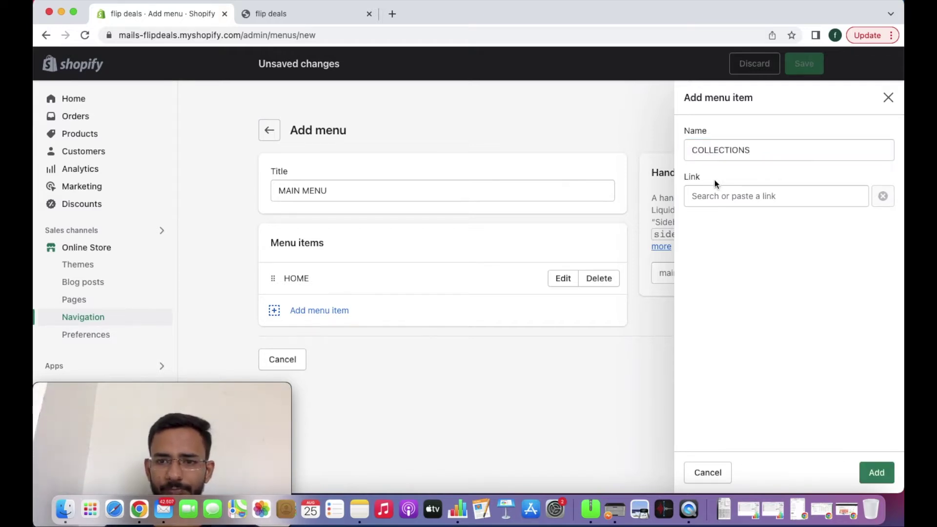
{"action": "left_click", "coordinate": [727, 196]}
{"action": "left_click", "coordinate": [737, 271]}
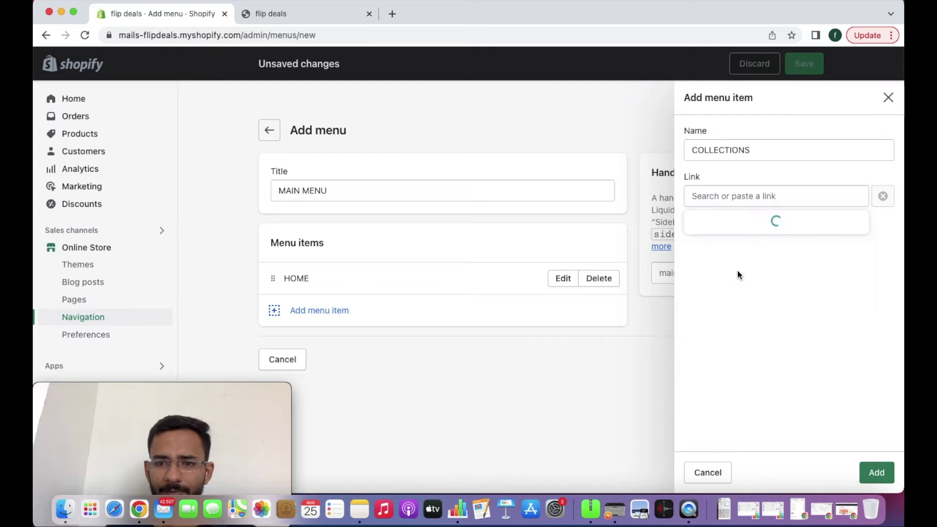
{"action": "left_click", "coordinate": [731, 246]}
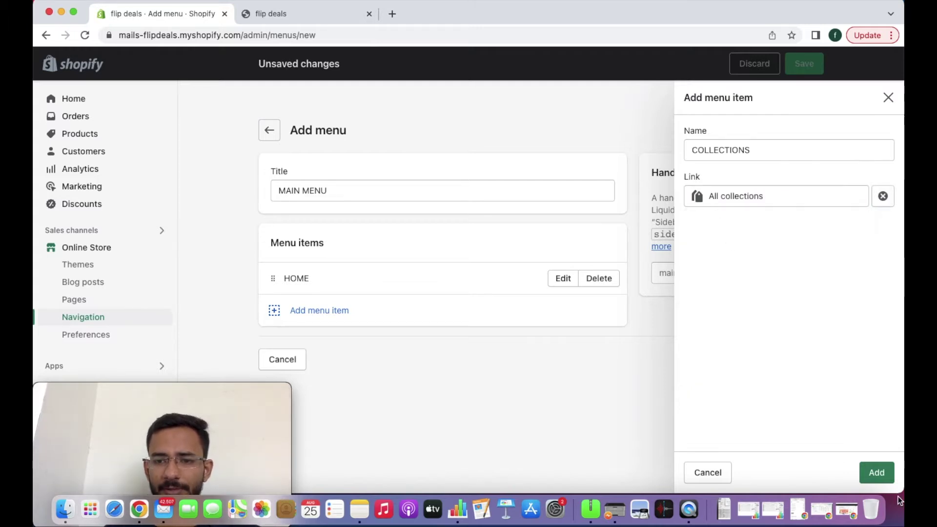
{"action": "left_click", "coordinate": [877, 473]}
Add a menu item named CONTACT US that links to the Contact Us page
{"action": "left_click", "coordinate": [364, 347]}
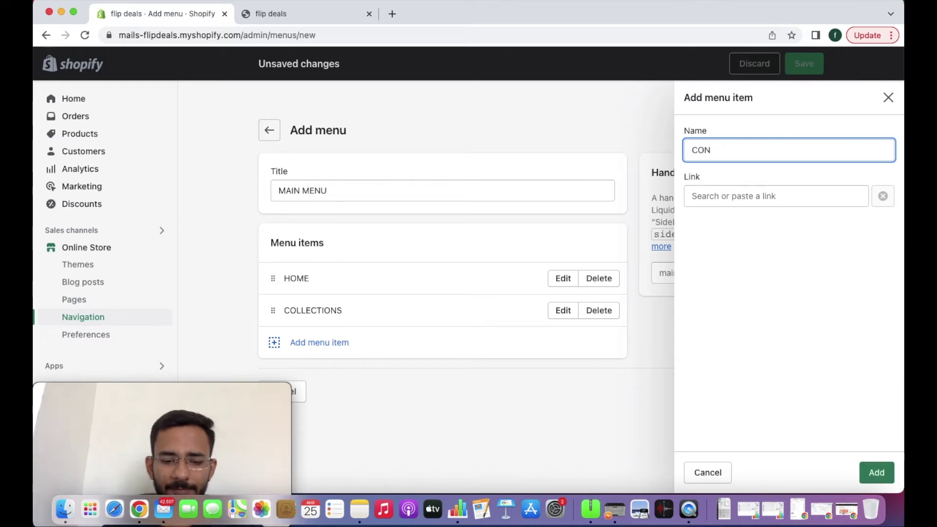
{"action": "left_click", "coordinate": [753, 195]}
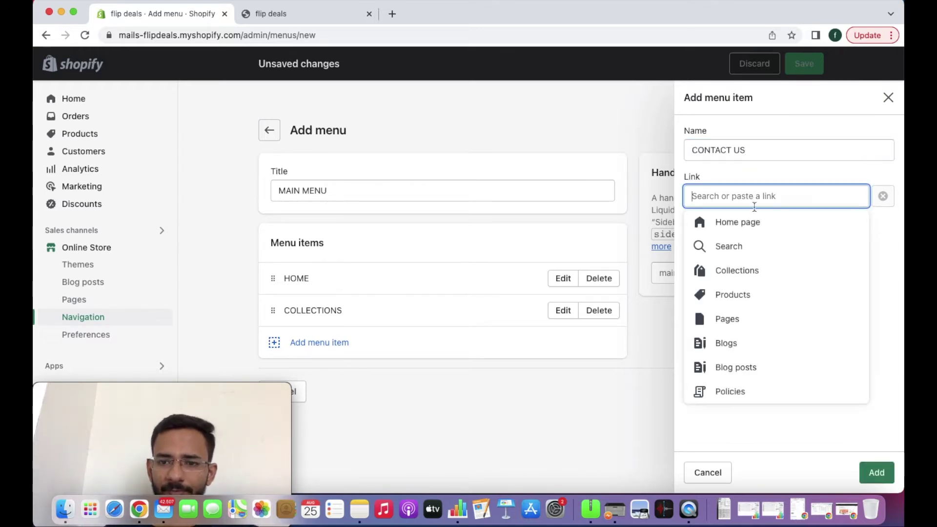
{"action": "left_click", "coordinate": [747, 317]}
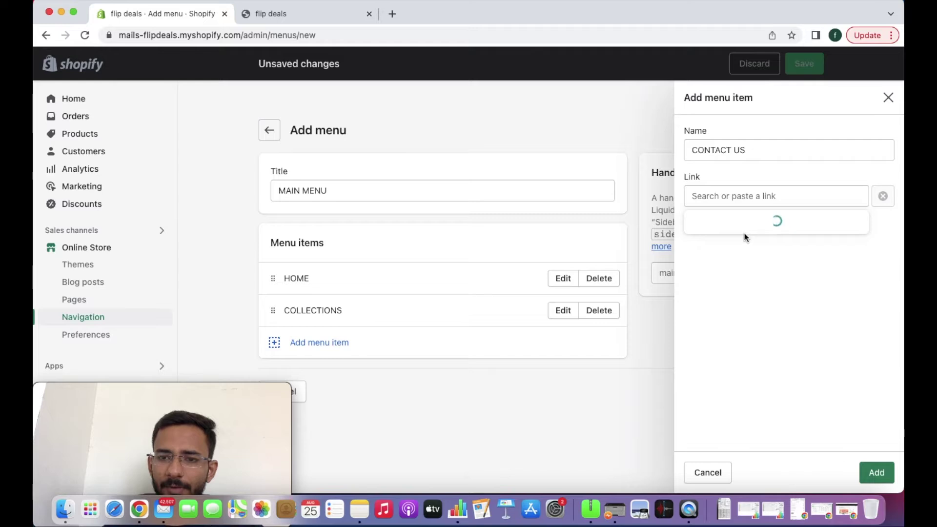
{"action": "left_click", "coordinate": [739, 271]}
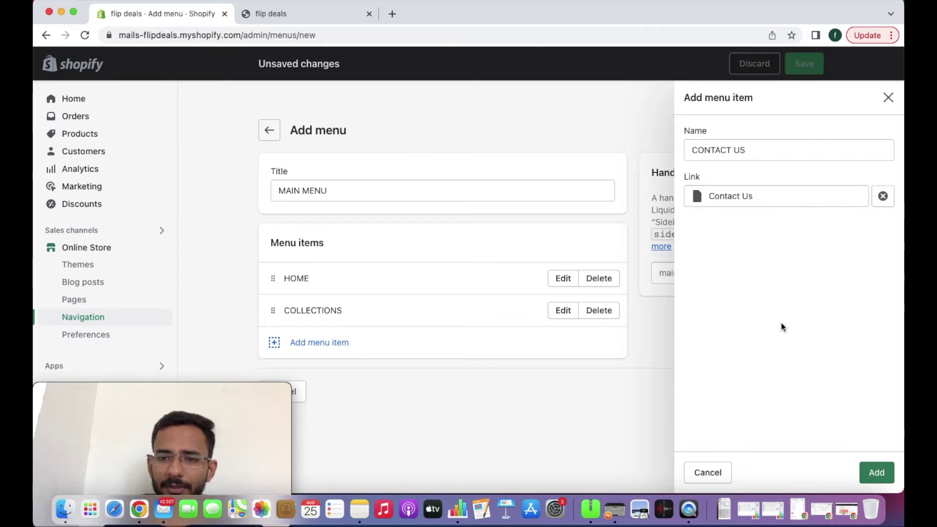
{"action": "left_click", "coordinate": [877, 472]}
Add a menu item named ABOUT US that links to the ABOUT US page
{"action": "left_click", "coordinate": [329, 370]}
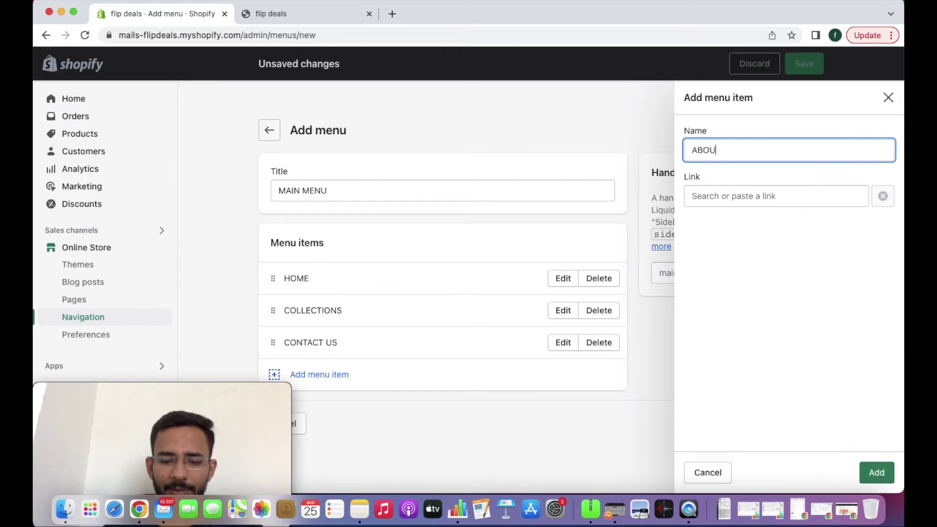
{"action": "left_click", "coordinate": [755, 191]}
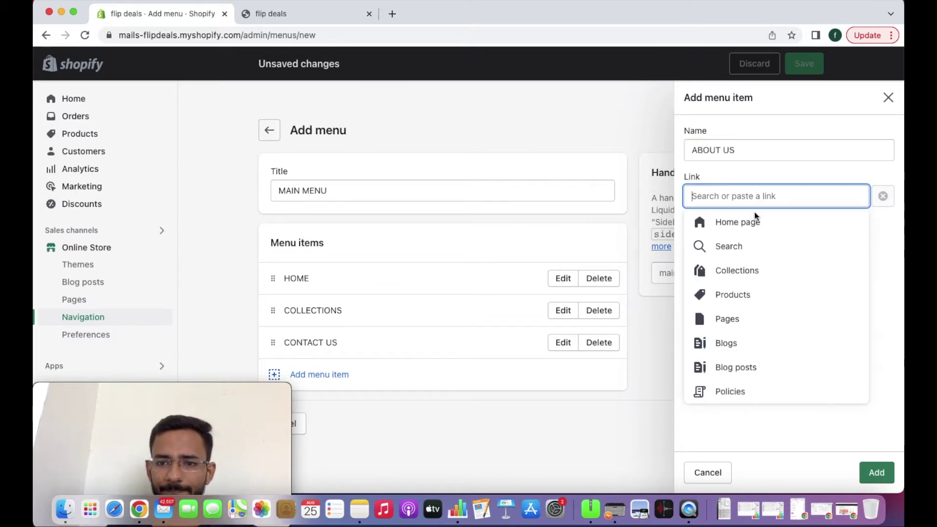
{"action": "left_click", "coordinate": [742, 327]}
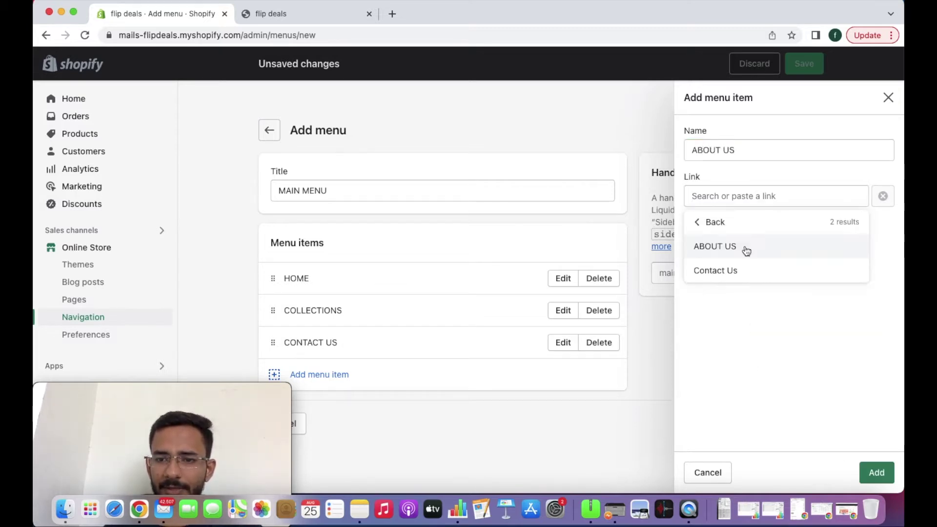
{"action": "left_click", "coordinate": [732, 246]}
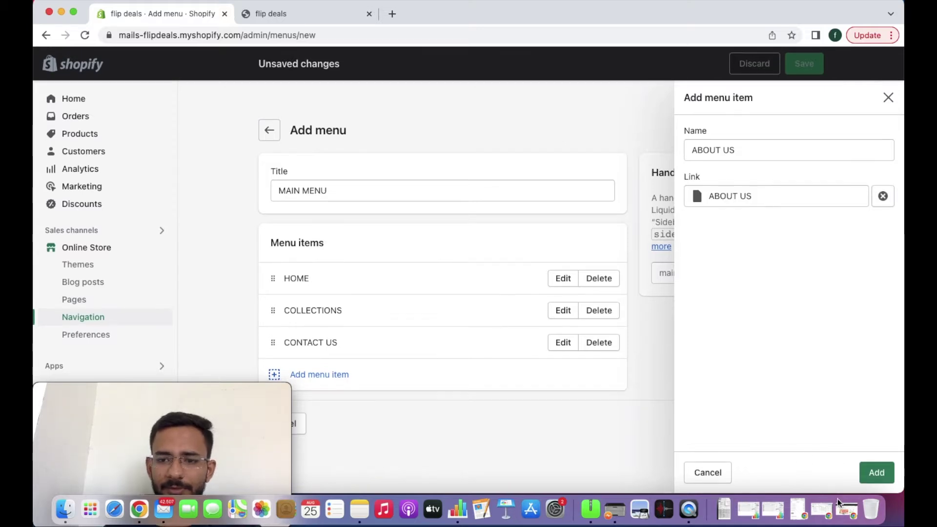
{"action": "left_click", "coordinate": [876, 472]}
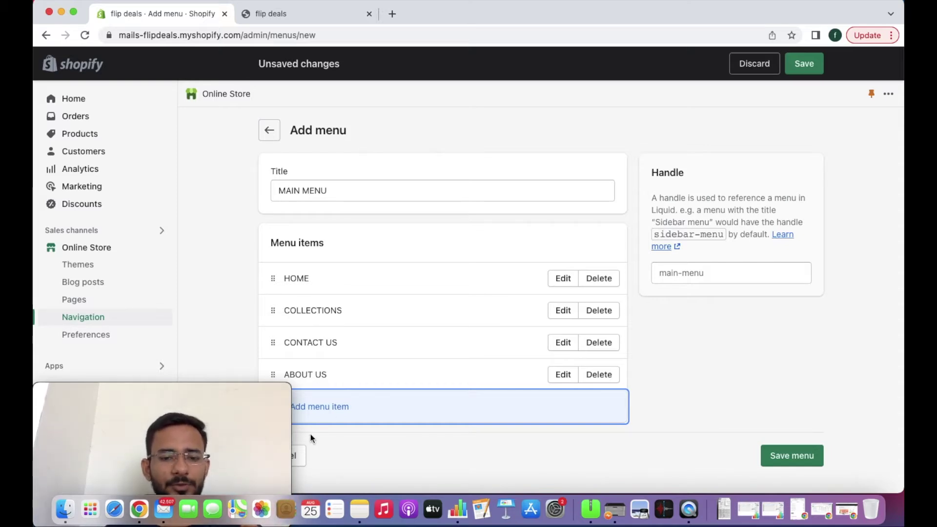
Add a menu item named MEN'S SHIRT that links to the Home page collection
{"action": "left_click", "coordinate": [366, 411]}
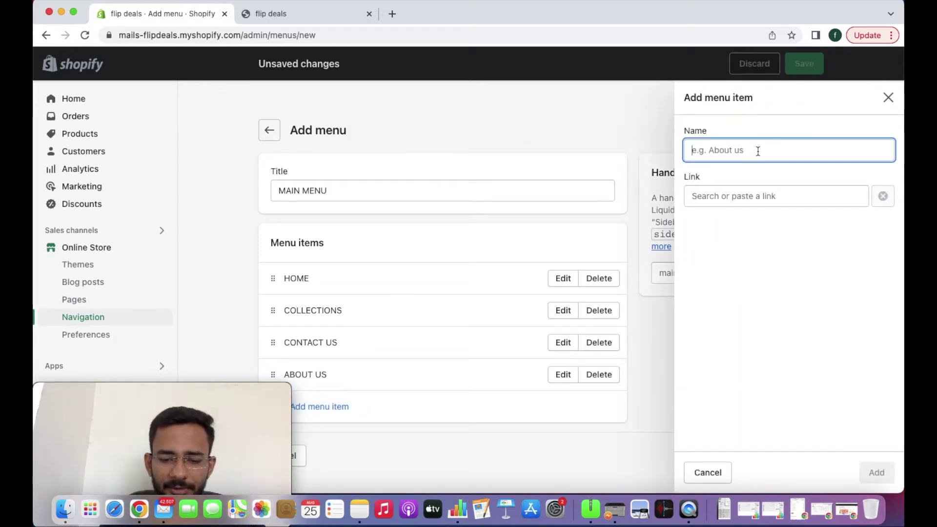
{"action": "type", "text": "MEN'S SHE"}
{"action": "key", "text": "BackSpace"}
{"action": "type", "text": "RT"}
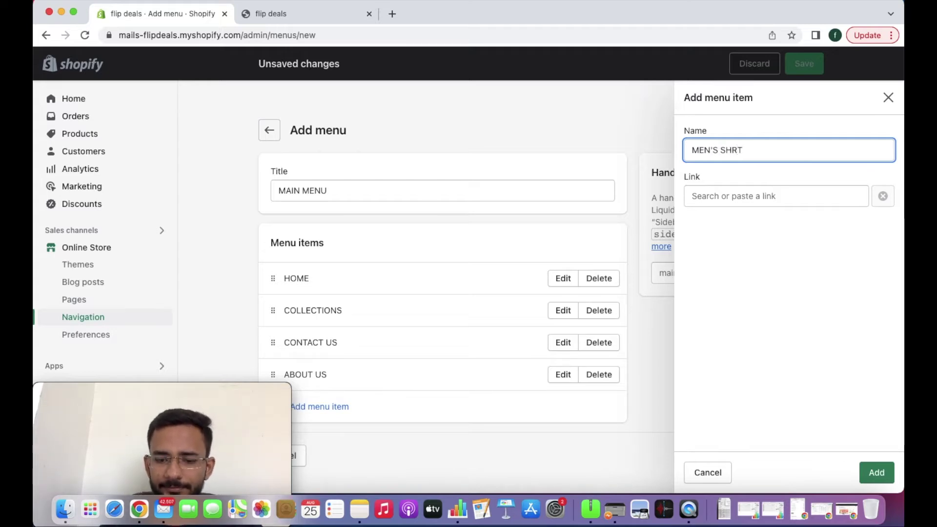
{"action": "key", "text": "BackSpace"}
{"action": "type", "text": "IRT"}
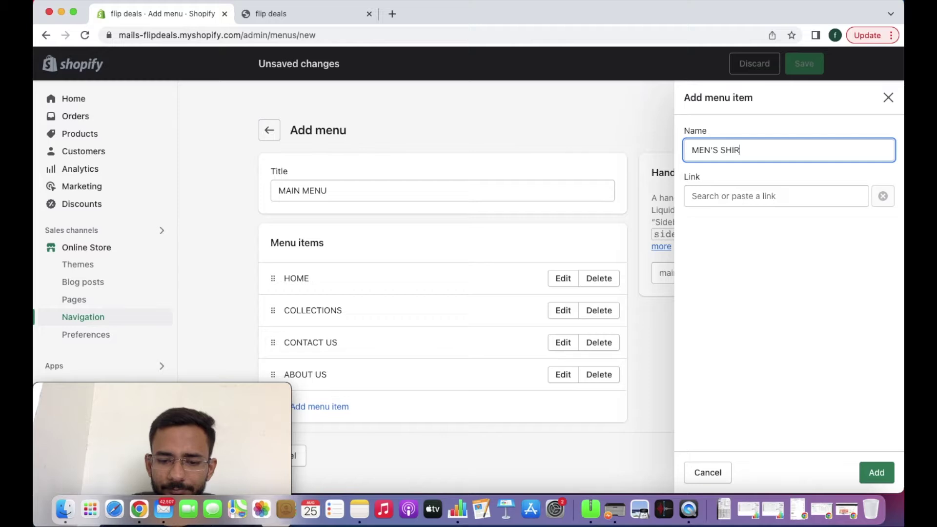
{"action": "left_click", "coordinate": [765, 190]}
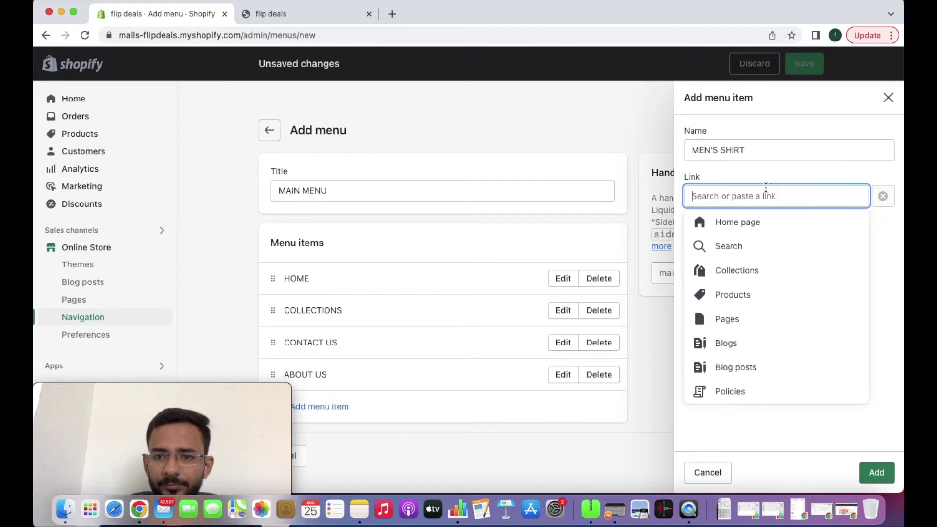
{"action": "left_click", "coordinate": [757, 270]}
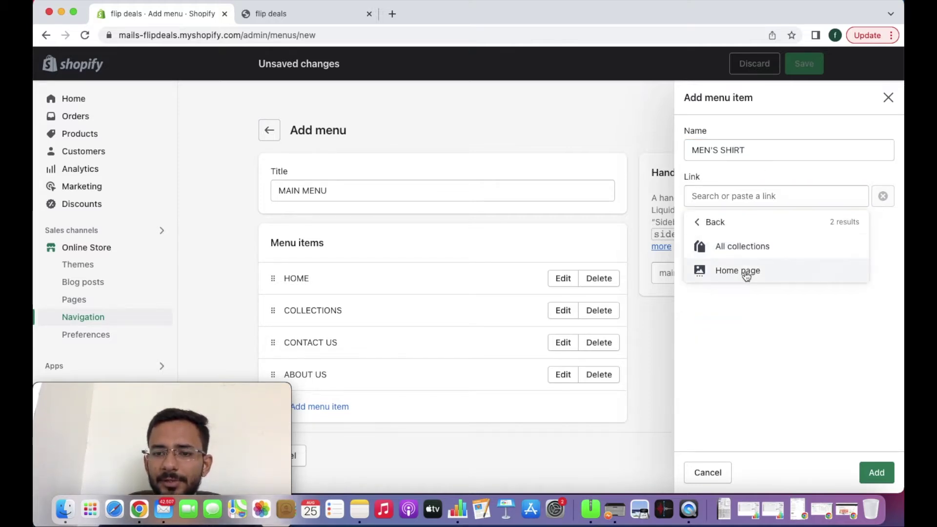
{"action": "left_click", "coordinate": [743, 271]}
{"action": "left_click", "coordinate": [870, 473]}
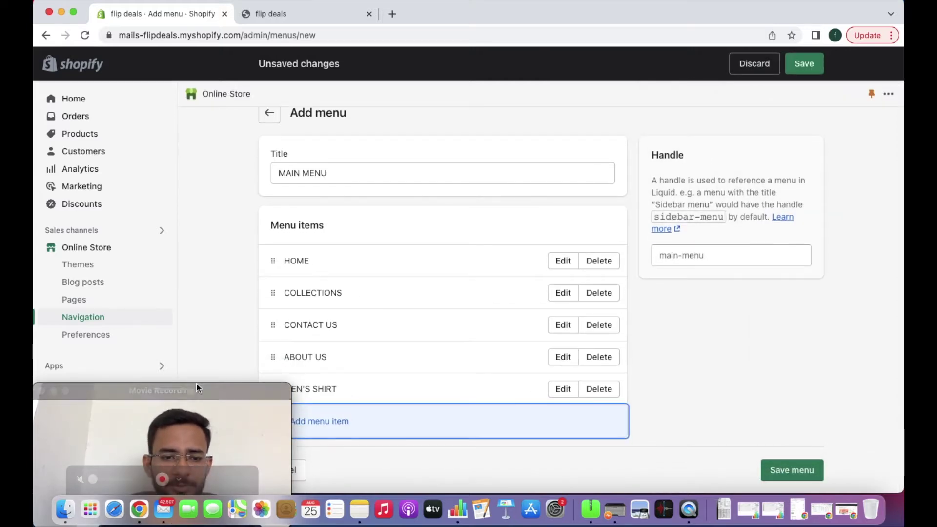
Nest the MEN'S SHIRT item under COLLECTIONS as a submenu item
{"action": "left_click", "coordinate": [195, 391]}
{"action": "left_click_drag", "start_coordinate": [193, 397], "coordinate": [859, 399]}
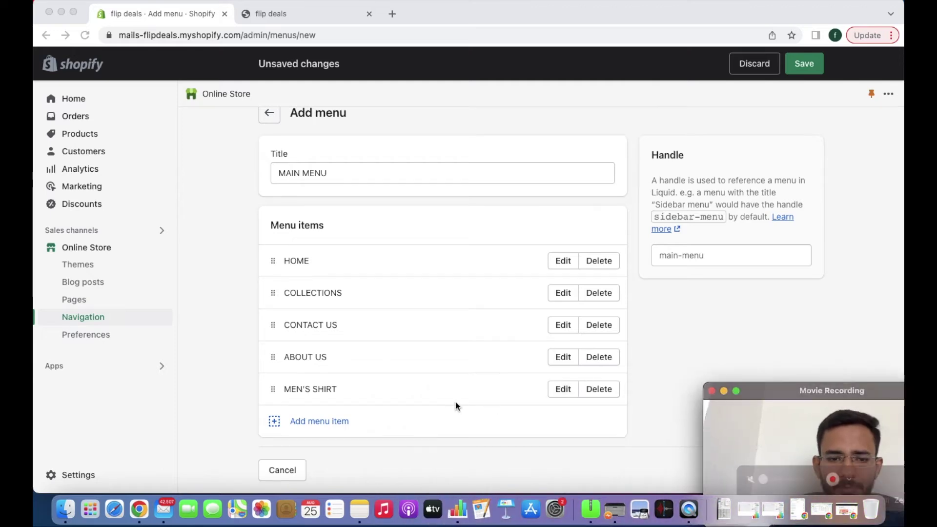
{"action": "left_click", "coordinate": [273, 392]}
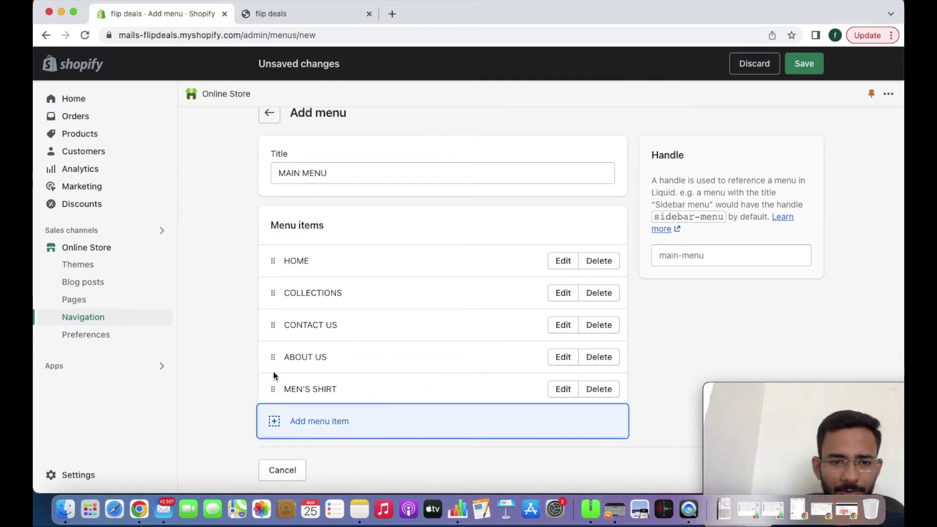
{"action": "left_click_drag", "start_coordinate": [274, 389], "coordinate": [301, 351]}
{"action": "scroll", "coordinate": [329, 322], "scroll_direction": "down", "scroll_amount": 2}
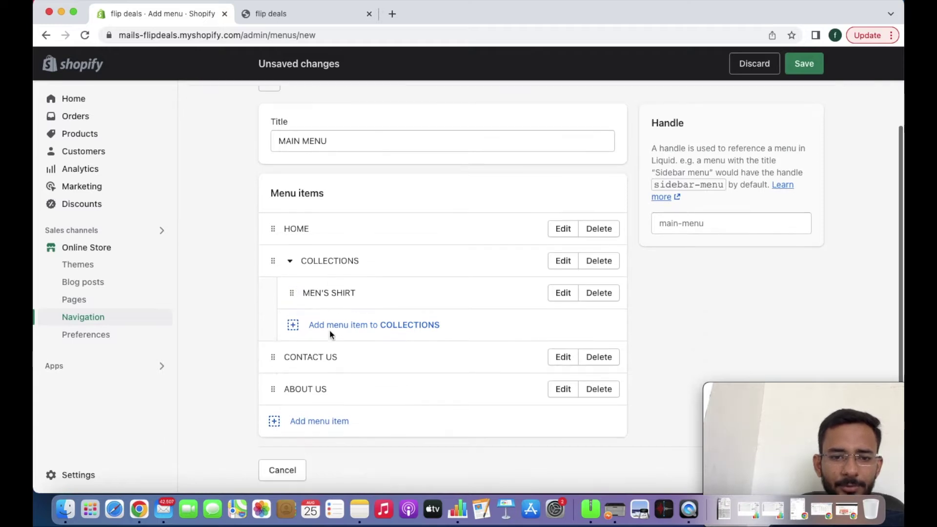
Save the MAIN MENU and return to the Navigation overview
{"action": "left_click", "coordinate": [804, 64]}
{"action": "mouse_move", "coordinate": [746, 405]}
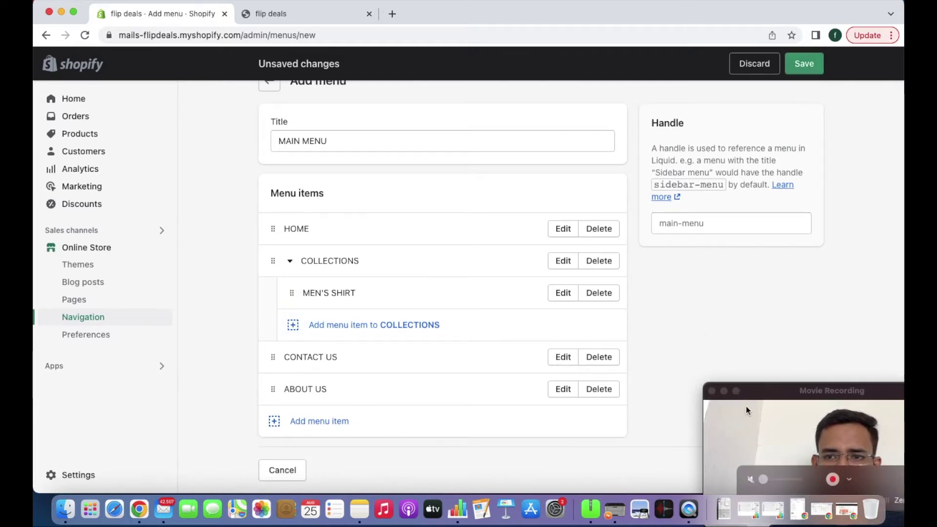
{"action": "left_click_drag", "start_coordinate": [750, 391], "coordinate": [719, 391]}
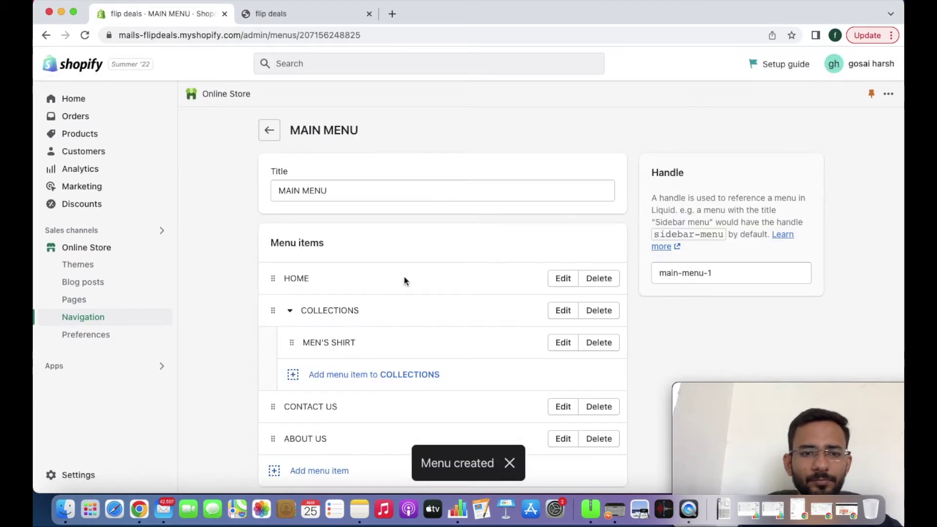
{"action": "left_click", "coordinate": [268, 132]}
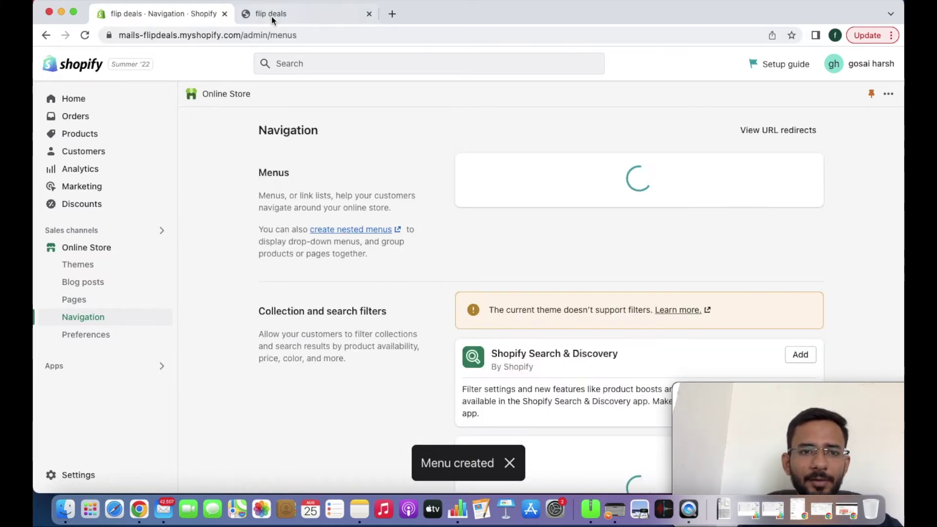
Open the storefront's home page in the theme editor and close the storefront preview
{"action": "left_click", "coordinate": [272, 16]}
{"action": "scroll", "coordinate": [209, 147], "scroll_direction": "up", "scroll_amount": 6}
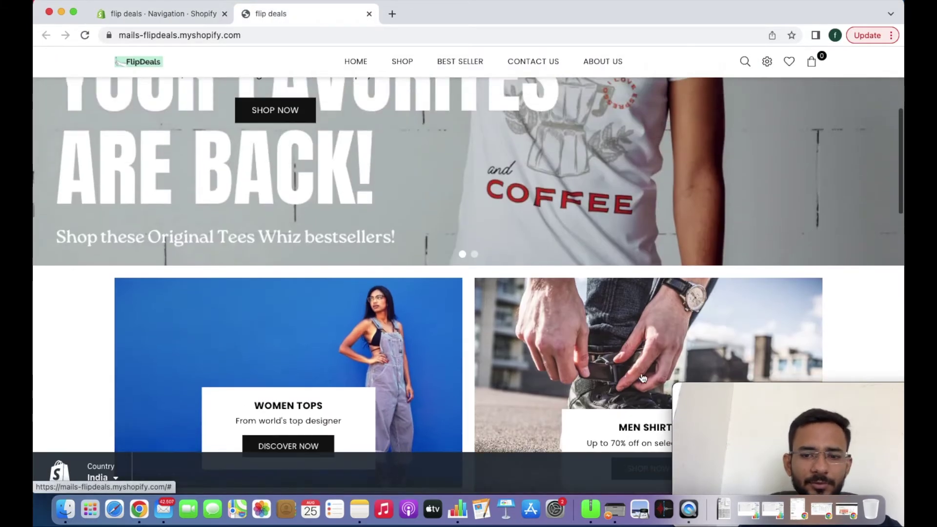
{"action": "left_click", "coordinate": [736, 394]}
{"action": "left_click_drag", "start_coordinate": [736, 394], "coordinate": [737, 269]}
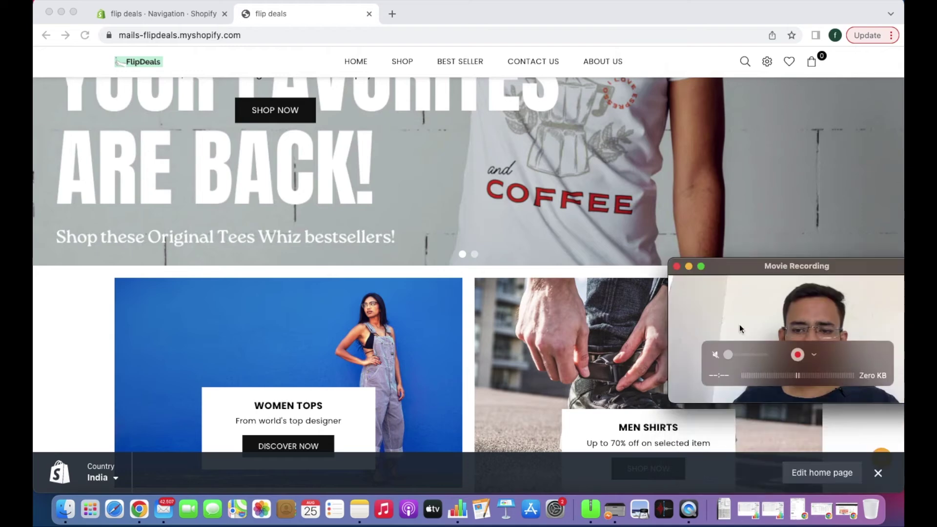
{"action": "left_click", "coordinate": [804, 476]}
{"action": "left_click", "coordinate": [806, 475]}
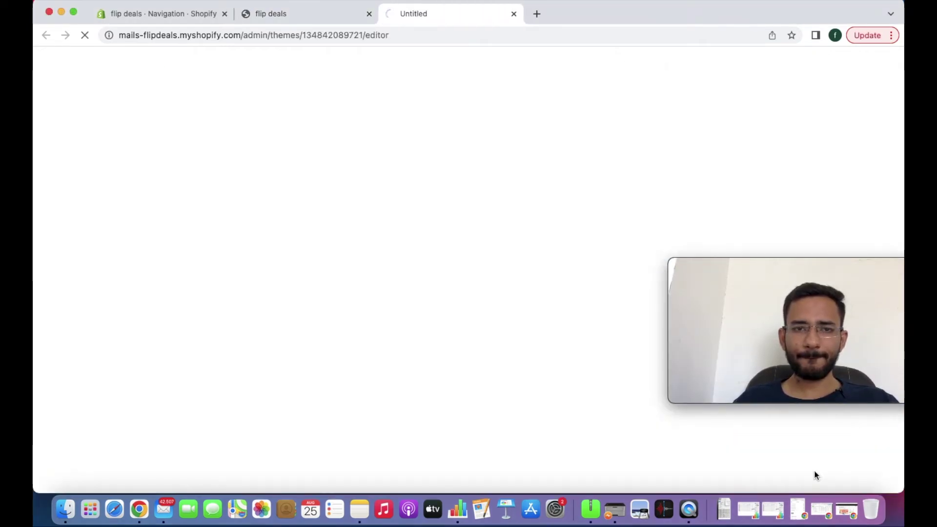
{"action": "left_click", "coordinate": [369, 14]}
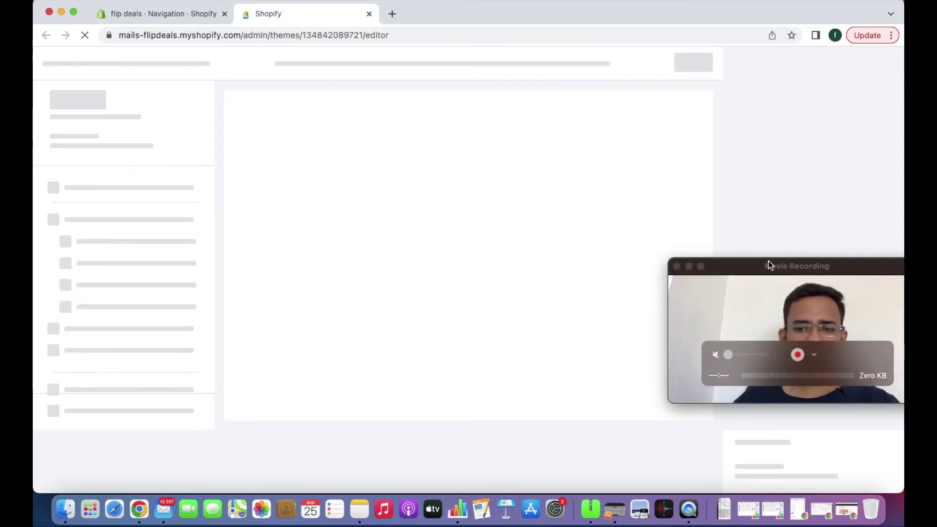
{"action": "left_click_drag", "start_coordinate": [768, 261], "coordinate": [775, 357]}
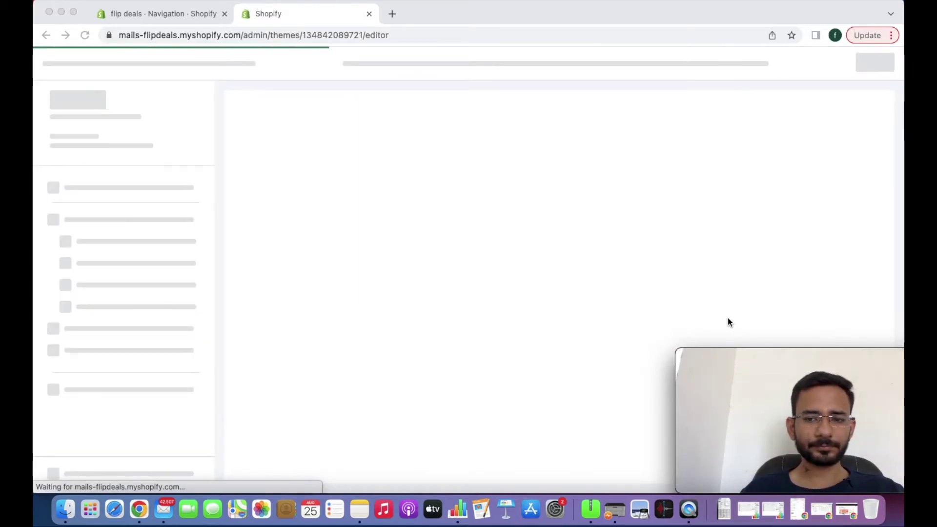
{"action": "left_click_drag", "start_coordinate": [755, 352], "coordinate": [901, 364]}
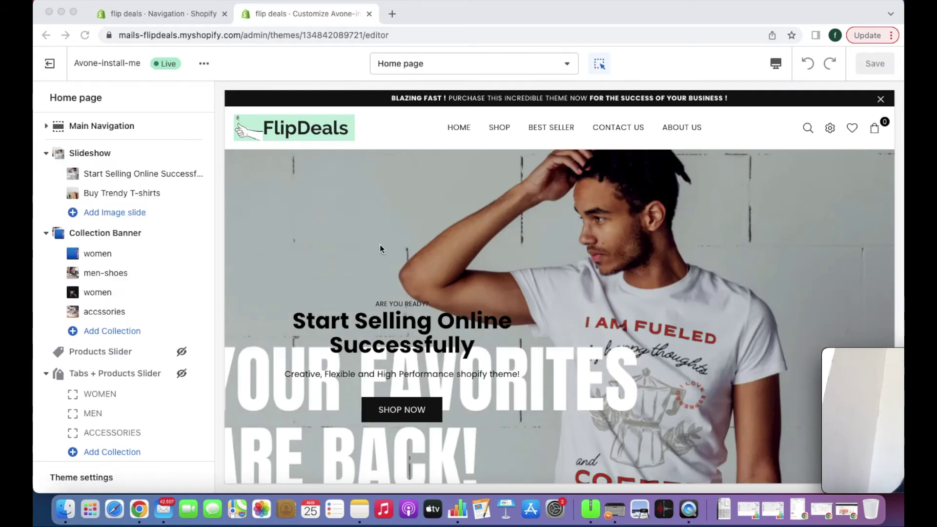
Dismiss the mailing list popup and examine the settings of the Main Navigation section and its Home block
{"action": "left_click", "coordinate": [97, 125]}
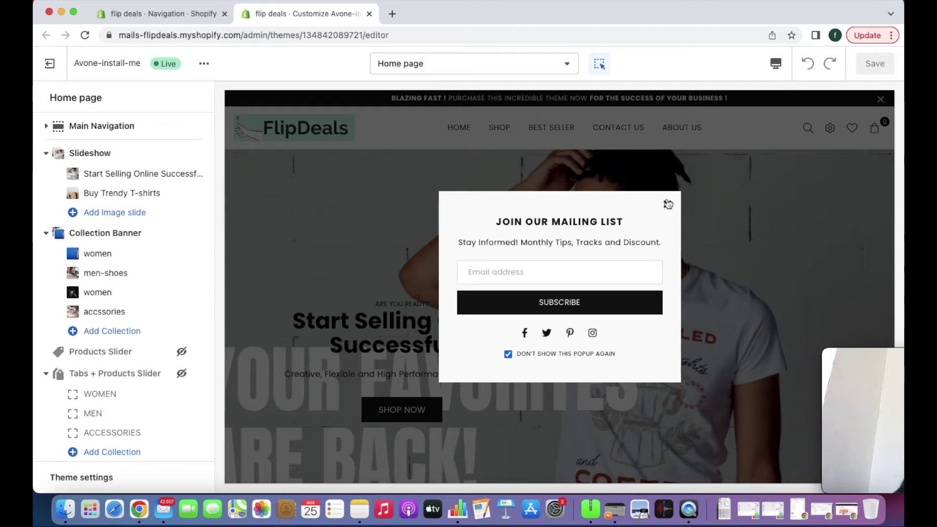
{"action": "left_click", "coordinate": [667, 205]}
{"action": "left_click", "coordinate": [126, 126]}
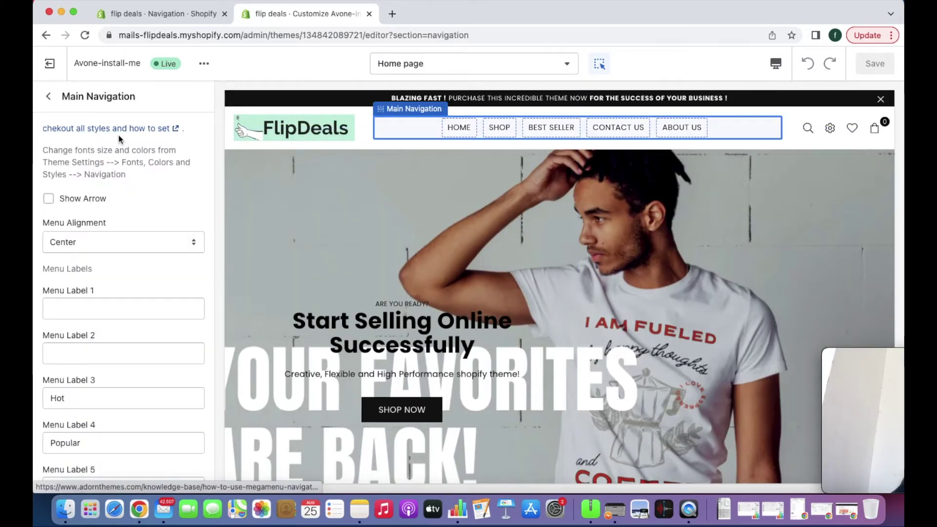
{"action": "scroll", "coordinate": [131, 177], "scroll_direction": "down", "scroll_amount": 3}
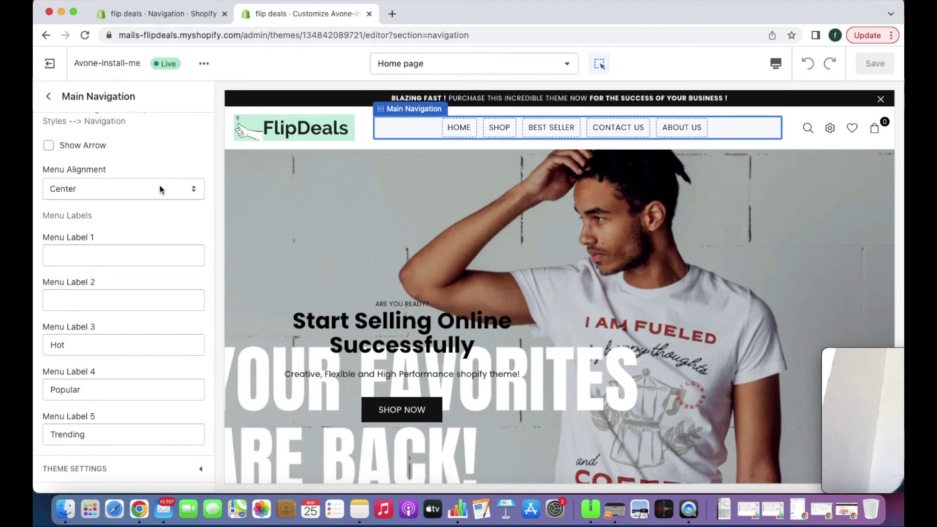
{"action": "scroll", "coordinate": [159, 188], "scroll_direction": "up", "scroll_amount": 2}
{"action": "scroll", "coordinate": [74, 169], "scroll_direction": "down", "scroll_amount": 2}
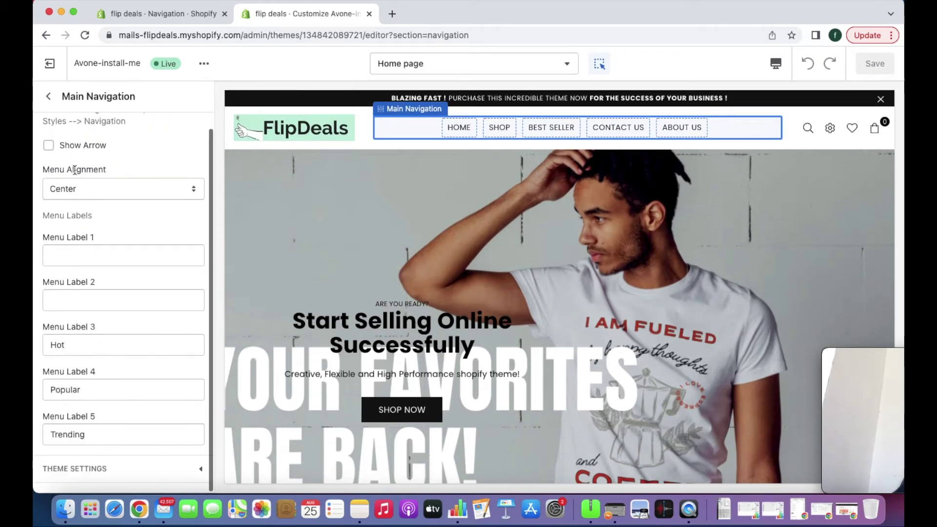
{"action": "left_click", "coordinate": [48, 97]}
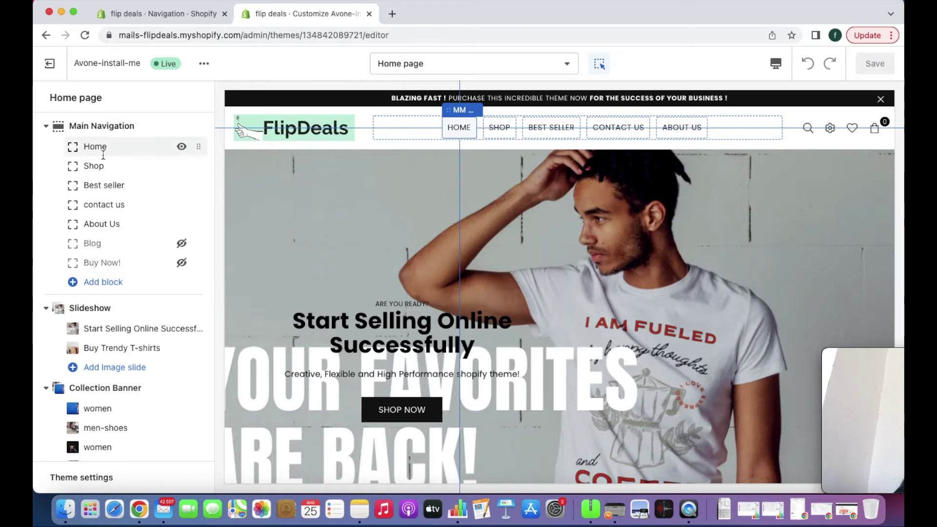
{"action": "left_click", "coordinate": [103, 156]}
{"action": "double_click", "coordinate": [95, 148]}
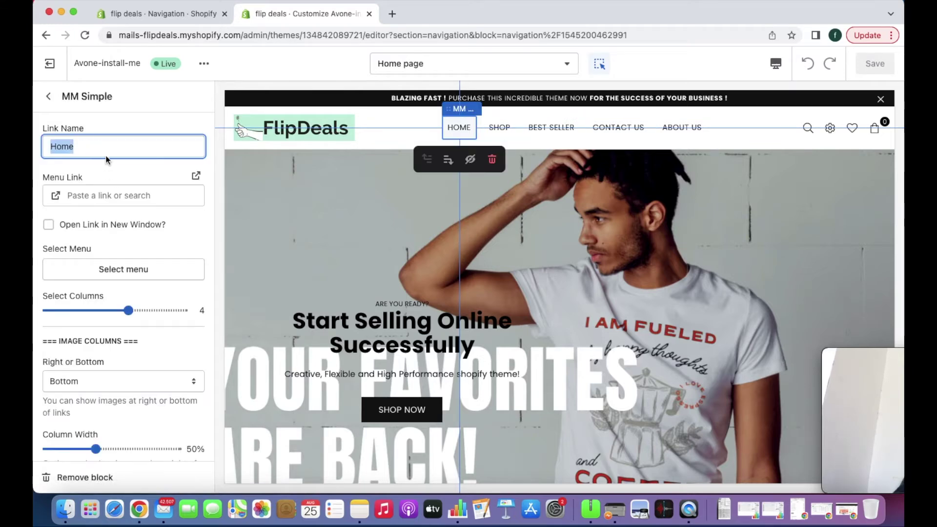
{"action": "left_click", "coordinate": [48, 97]}
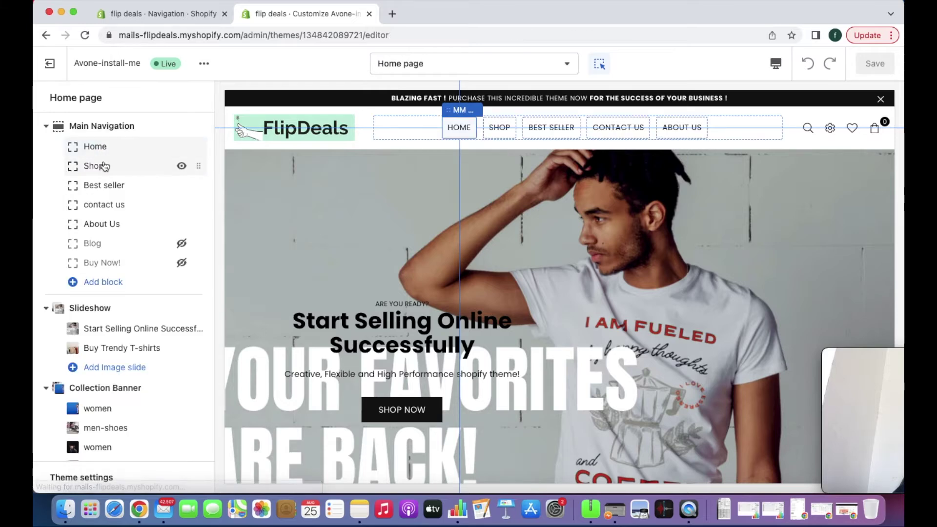
Rename the Shop link in the Main Navigation section as COLLECTIONS
{"action": "left_click", "coordinate": [104, 166]}
{"action": "double_click", "coordinate": [61, 147]}
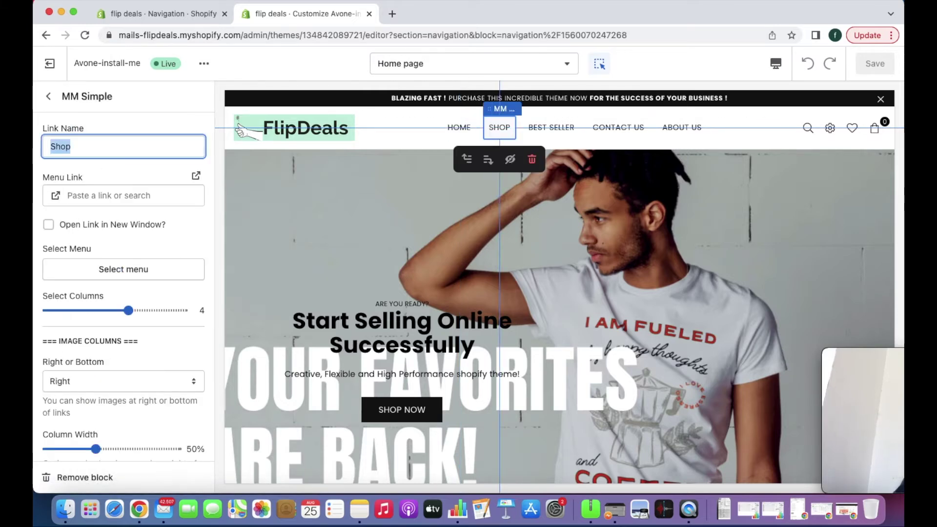
{"action": "type", "text": "COLLECTIO"}
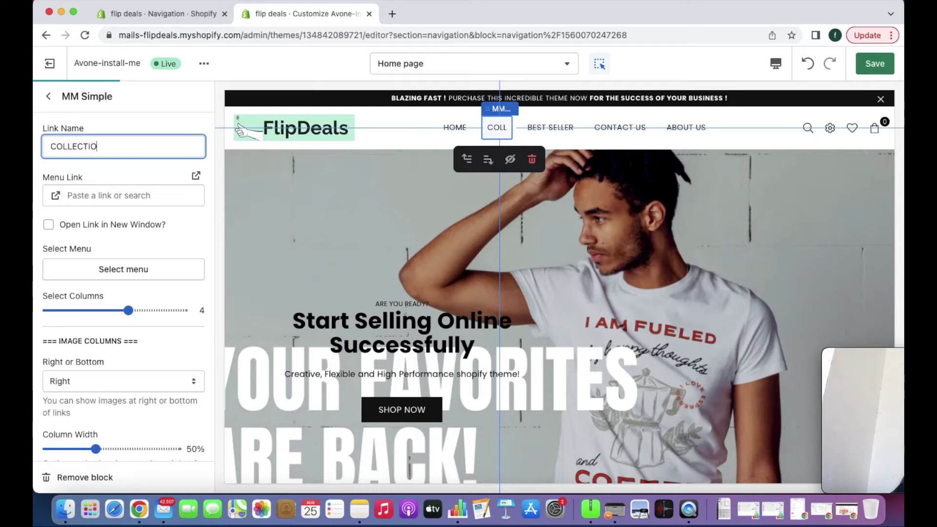
{"action": "type", "text": "NS"}
{"action": "scroll", "coordinate": [92, 167], "scroll_direction": "down", "scroll_amount": 2}
{"action": "scroll", "coordinate": [92, 166], "scroll_direction": "down", "scroll_amount": 5}
{"action": "scroll", "coordinate": [92, 171], "scroll_direction": "down", "scroll_amount": 7}
{"action": "scroll", "coordinate": [92, 166], "scroll_direction": "down", "scroll_amount": 3}
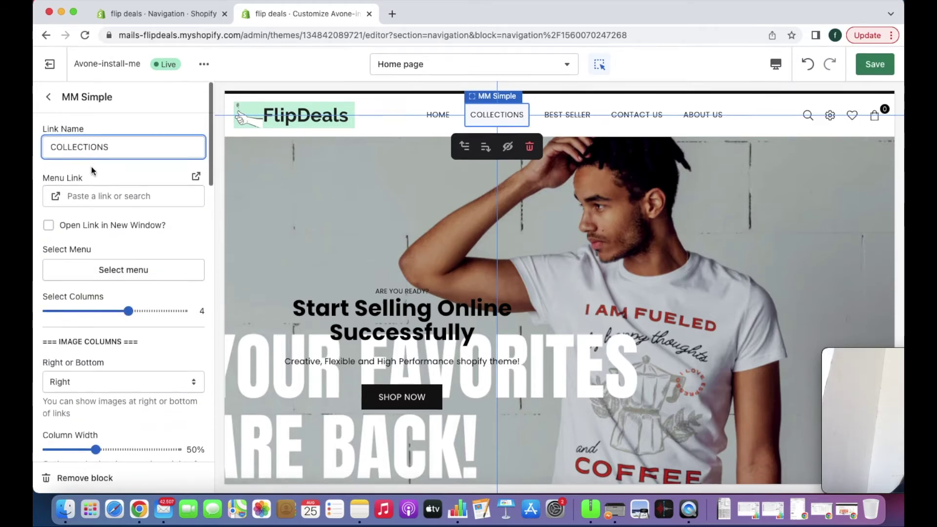
{"action": "left_click", "coordinate": [48, 97]}
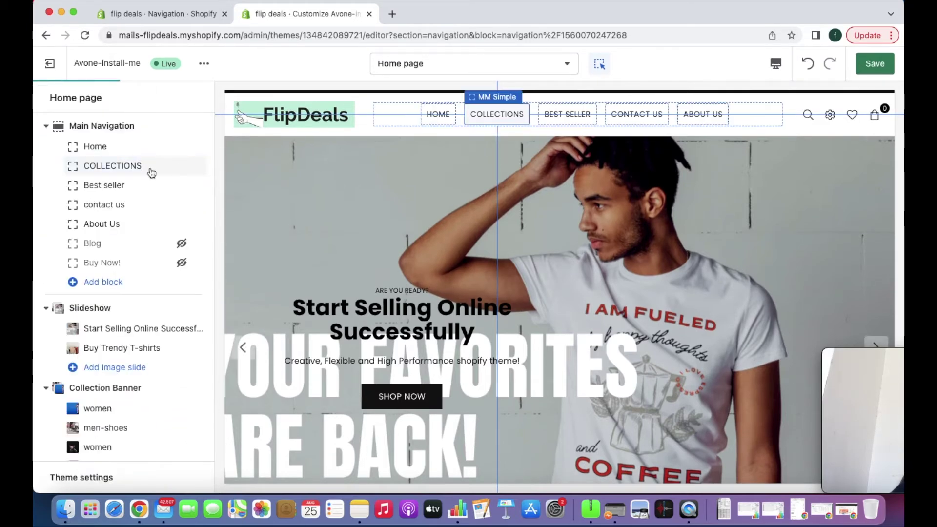
Examine the menu link, column and image settings of the Best seller navigation block
{"action": "left_click", "coordinate": [122, 185]}
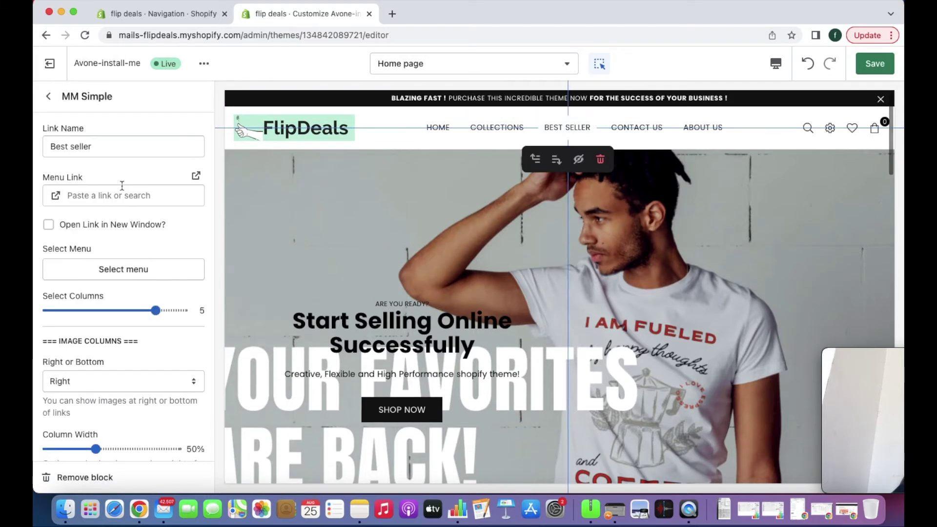
{"action": "scroll", "coordinate": [120, 181], "scroll_direction": "down", "scroll_amount": 1}
{"action": "left_click", "coordinate": [85, 168]}
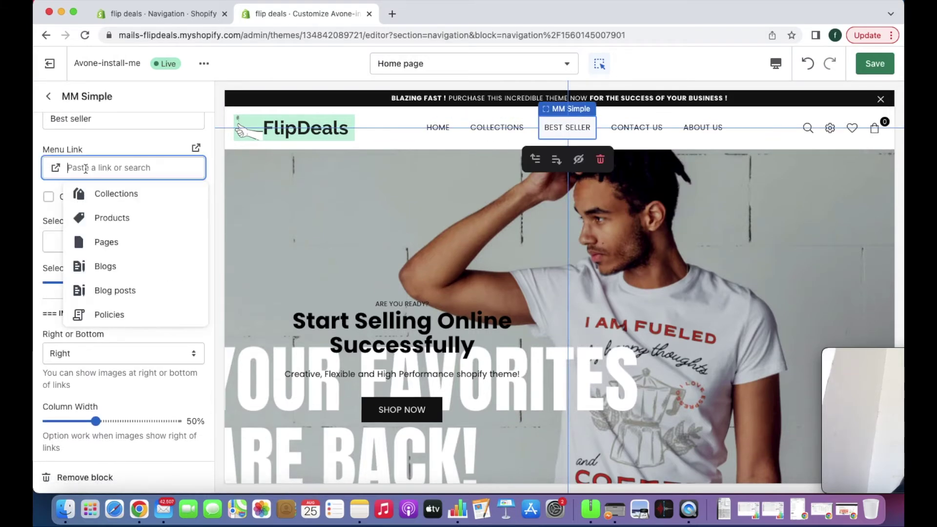
{"action": "left_click", "coordinate": [109, 162]}
{"action": "scroll", "coordinate": [108, 166], "scroll_direction": "down", "scroll_amount": 1}
{"action": "scroll", "coordinate": [109, 165], "scroll_direction": "down", "scroll_amount": 5}
{"action": "scroll", "coordinate": [109, 164], "scroll_direction": "down", "scroll_amount": 9}
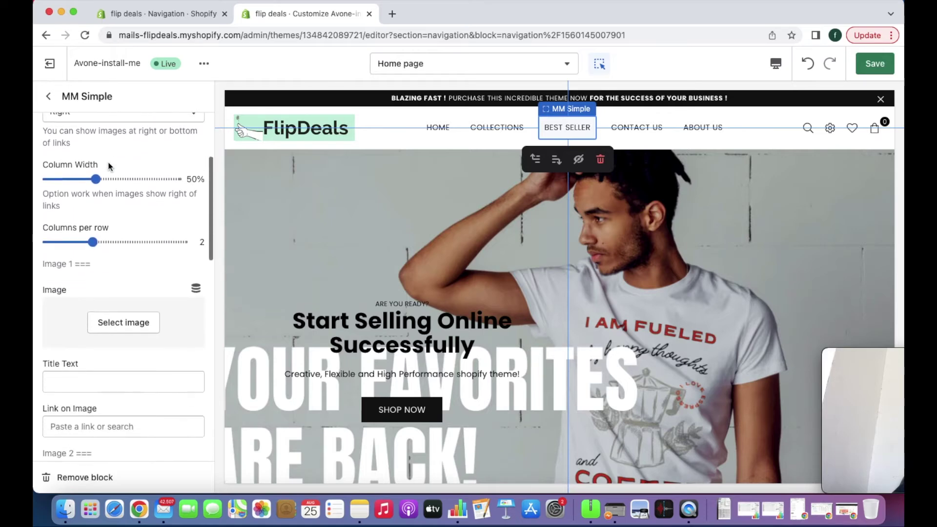
{"action": "left_click", "coordinate": [52, 95]}
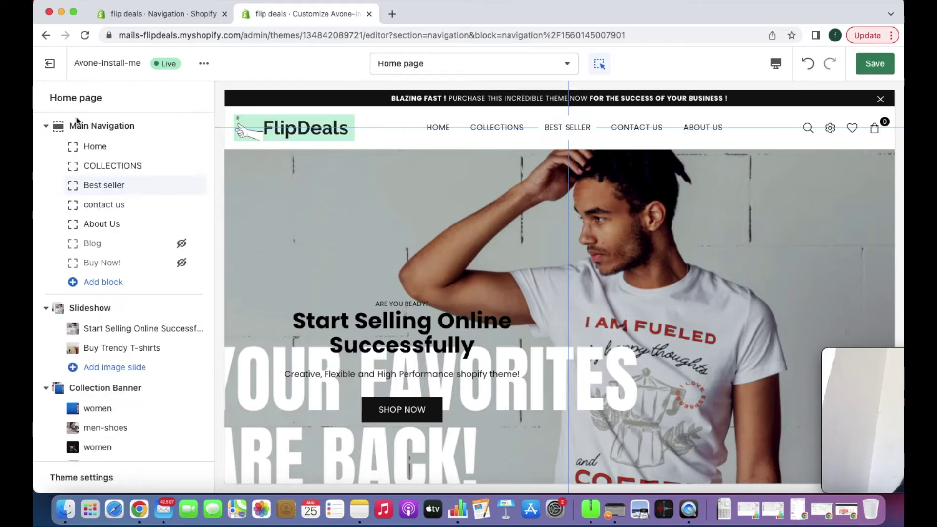
Examine the menu link settings of the contact us block in the Main Navigation section
{"action": "left_click", "coordinate": [116, 207]}
{"action": "left_click", "coordinate": [114, 197]}
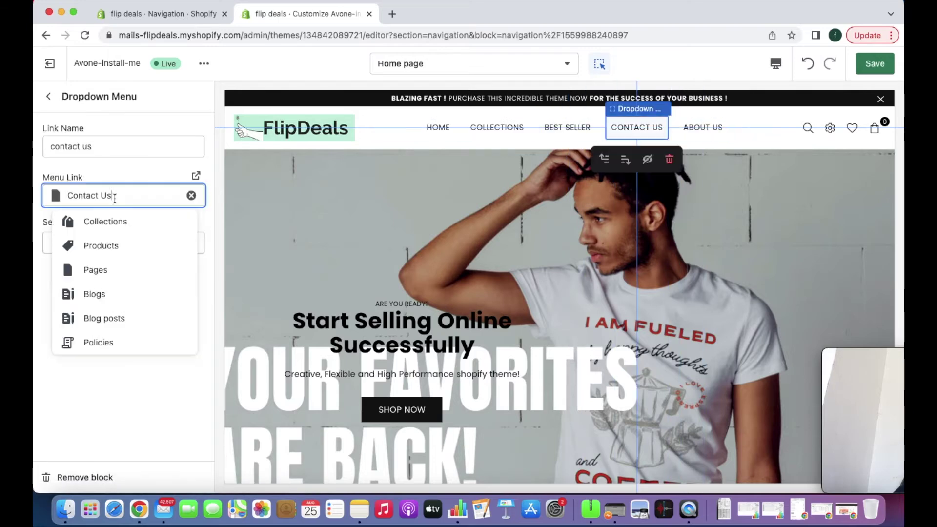
{"action": "left_click", "coordinate": [51, 100]}
Link the About Us block in the Main Navigation section to the ABOUT US page
{"action": "left_click", "coordinate": [103, 223]}
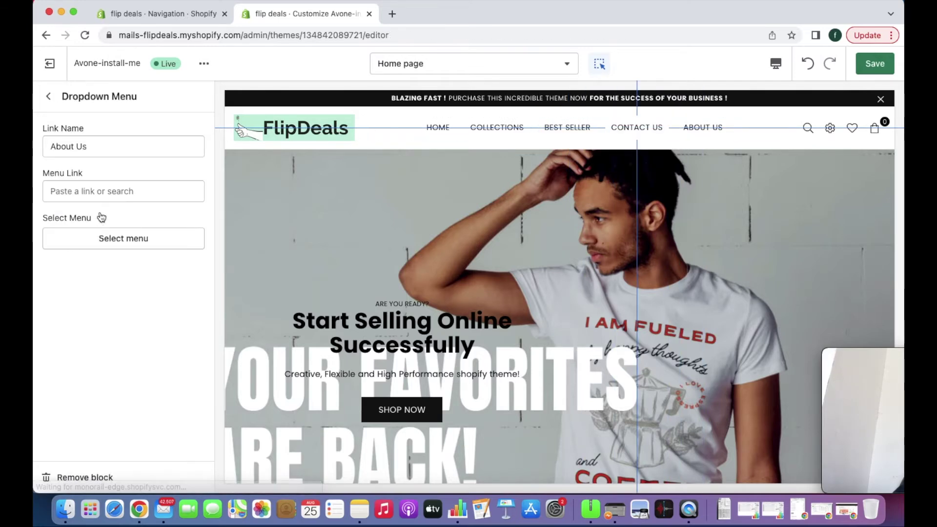
{"action": "left_click", "coordinate": [49, 96]}
{"action": "left_click", "coordinate": [91, 223]}
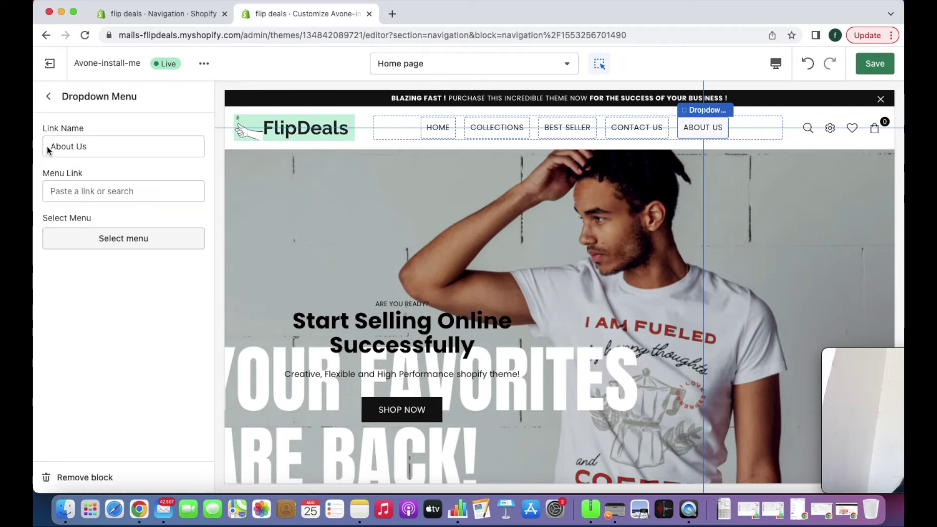
{"action": "left_click", "coordinate": [84, 192]}
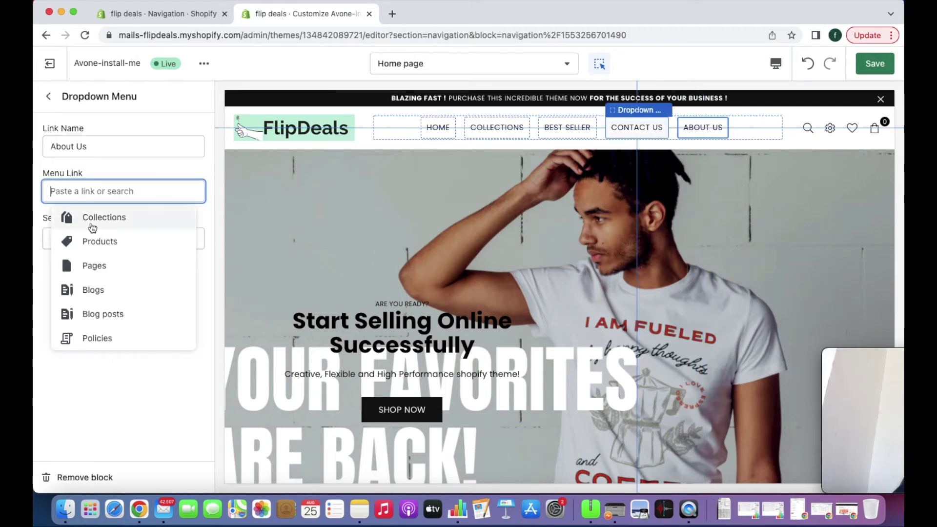
{"action": "left_click", "coordinate": [91, 265]}
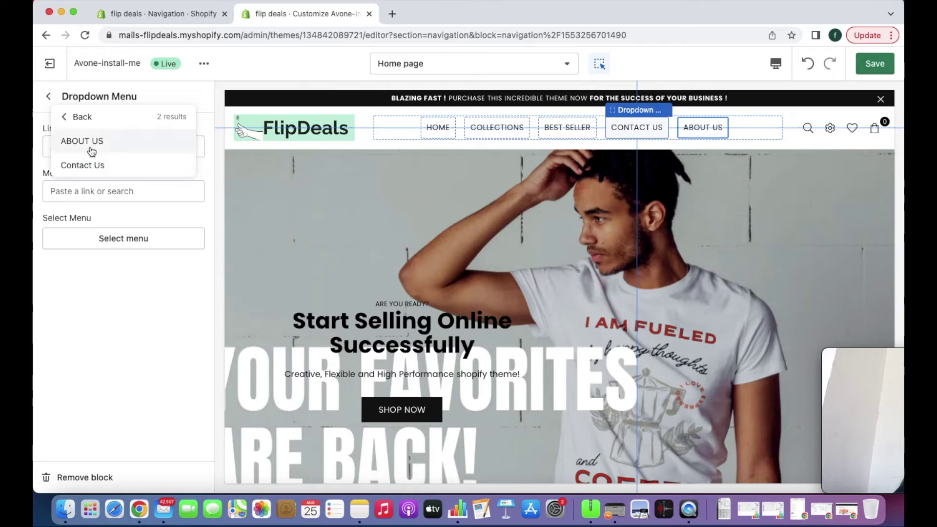
{"action": "left_click", "coordinate": [92, 145]}
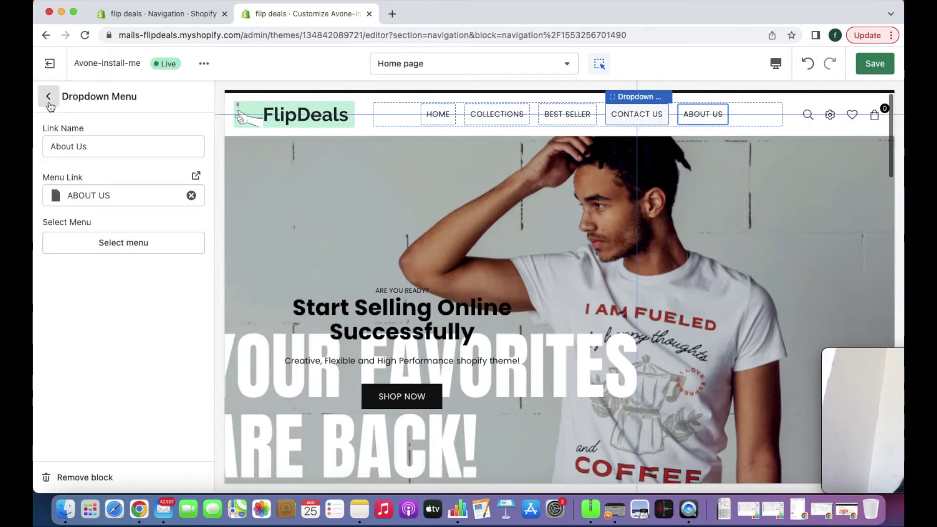
{"action": "left_click", "coordinate": [49, 98]}
Set the menu link of the COLLECTIONS navigation block to All collections
{"action": "left_click", "coordinate": [104, 166]}
{"action": "left_click", "coordinate": [98, 195]}
{"action": "left_click", "coordinate": [106, 226]}
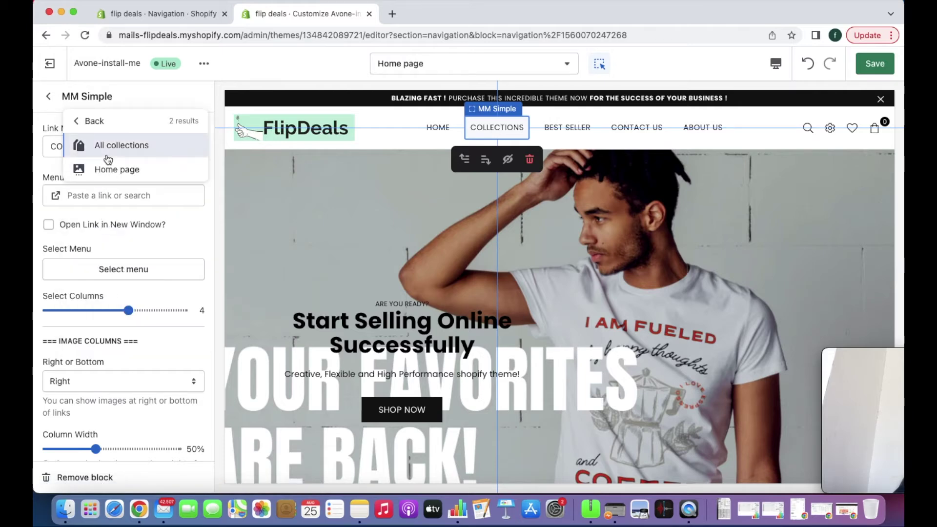
{"action": "left_click", "coordinate": [100, 146]}
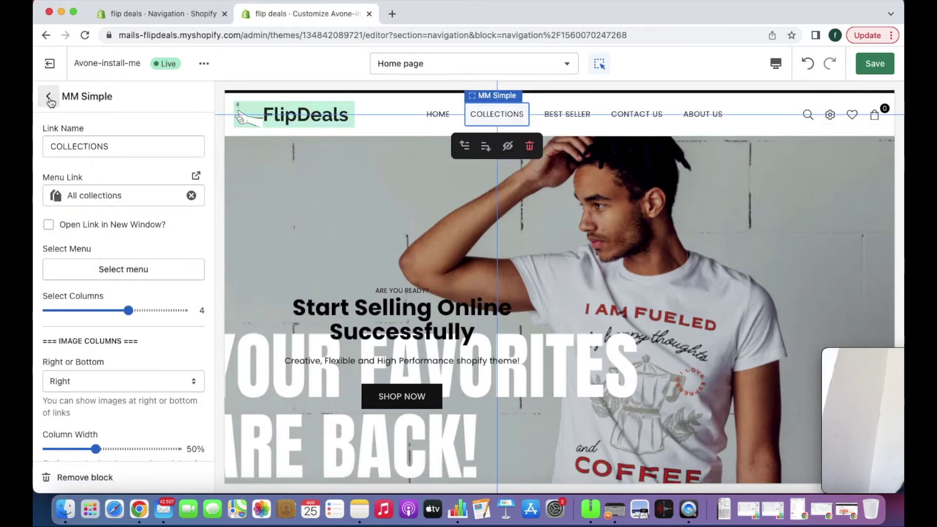
{"action": "left_click", "coordinate": [50, 97]}
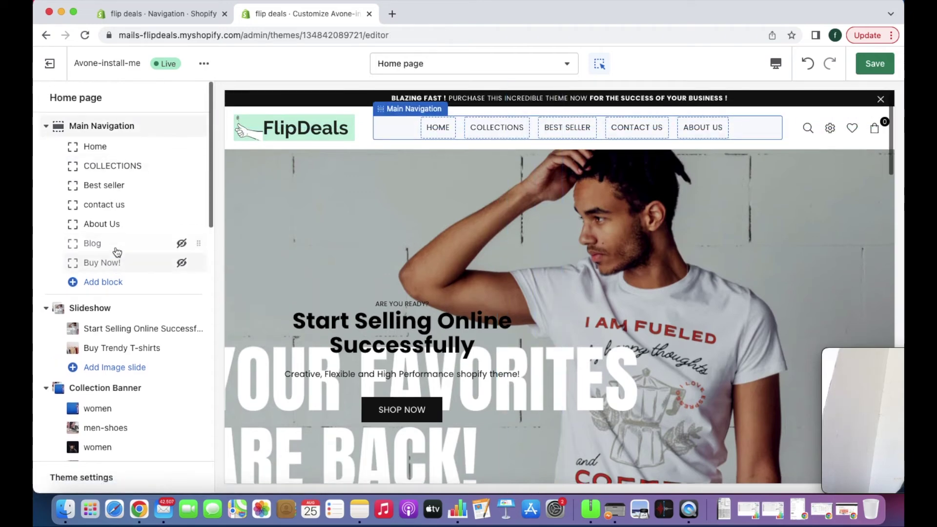
Assign the MAIN MENU menu to the COLLECTIONS navigation block
{"action": "left_click", "coordinate": [159, 170]}
{"action": "scroll", "coordinate": [144, 185], "scroll_direction": "down", "scroll_amount": 3}
{"action": "scroll", "coordinate": [142, 189], "scroll_direction": "down", "scroll_amount": 2}
{"action": "scroll", "coordinate": [137, 180], "scroll_direction": "up", "scroll_amount": 1}
{"action": "scroll", "coordinate": [128, 206], "scroll_direction": "up", "scroll_amount": 1}
{"action": "left_click", "coordinate": [126, 201]}
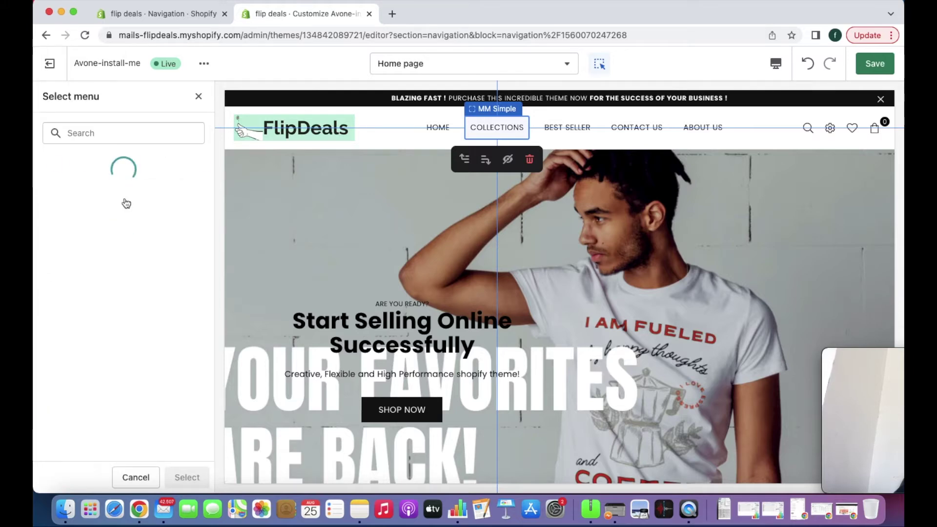
{"action": "left_click", "coordinate": [78, 277]}
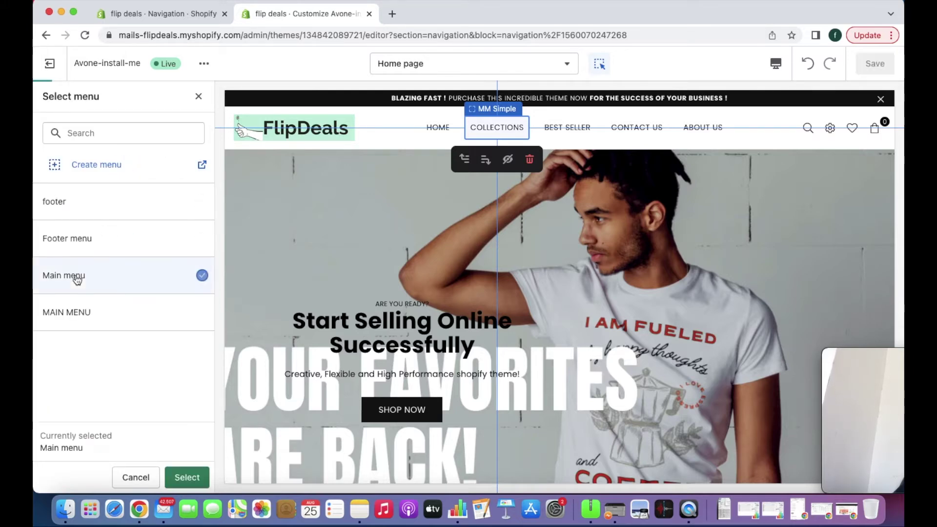
{"action": "left_click", "coordinate": [197, 477]}
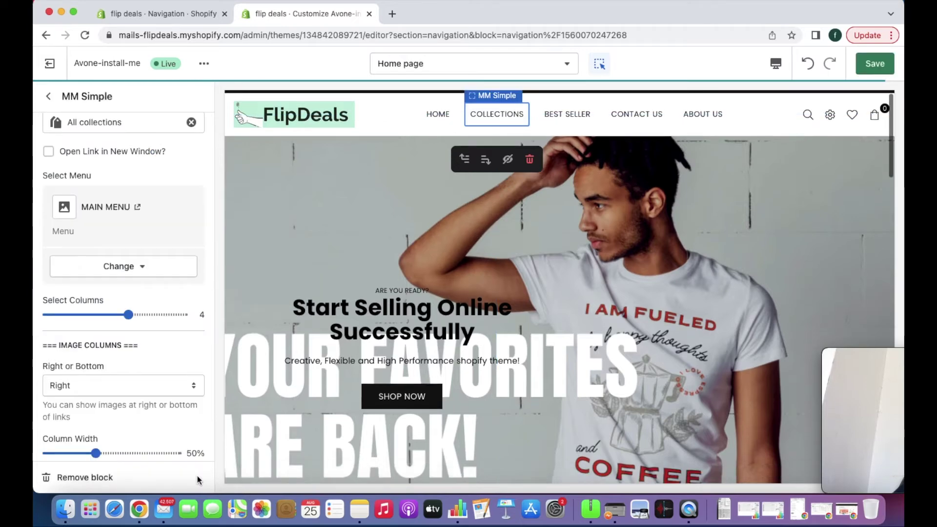
{"action": "scroll", "coordinate": [197, 324], "scroll_direction": "up", "scroll_amount": 2}
{"action": "mouse_move", "coordinate": [505, 122]}
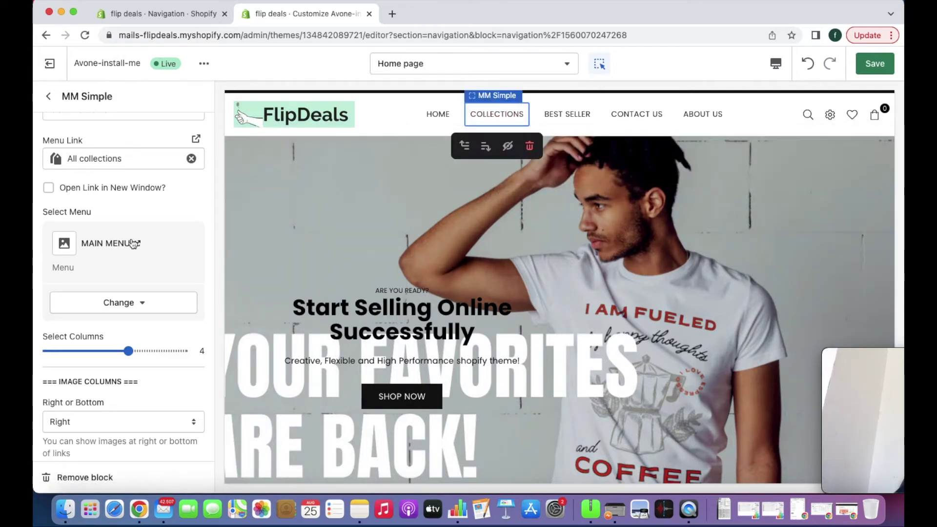
Remove the menu assigned to the COLLECTIONS navigation block and save the theme changes
{"action": "scroll", "coordinate": [172, 191], "scroll_direction": "up", "scroll_amount": 1}
{"action": "scroll", "coordinate": [173, 191], "scroll_direction": "down", "scroll_amount": 5}
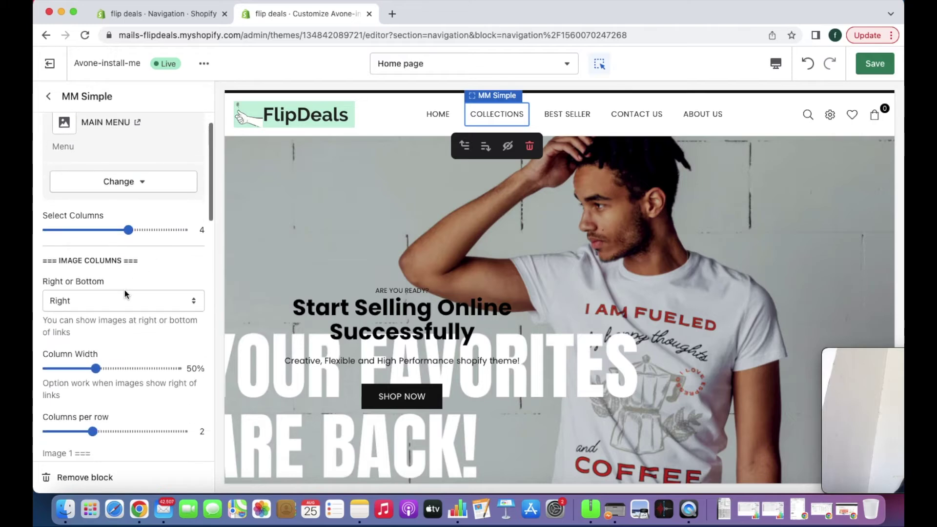
{"action": "scroll", "coordinate": [122, 254], "scroll_direction": "up", "scroll_amount": 1}
{"action": "left_click", "coordinate": [122, 231]}
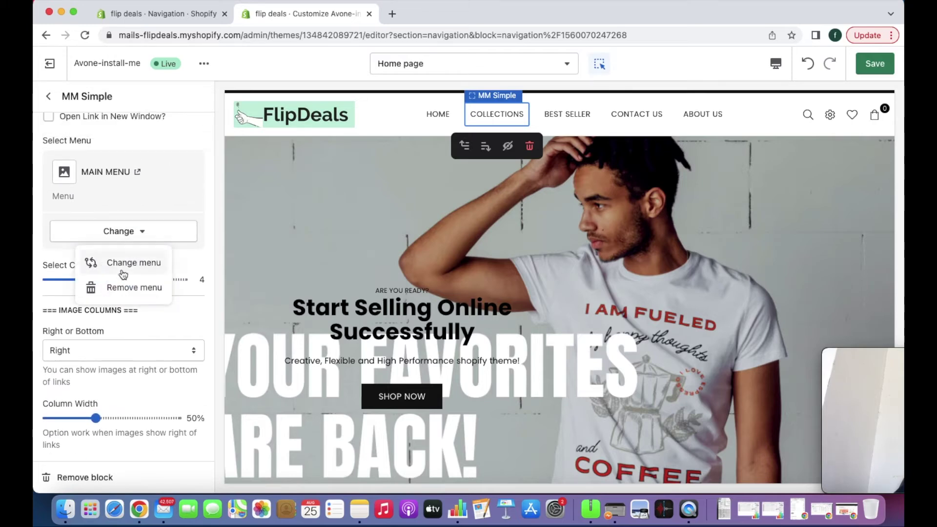
{"action": "left_click", "coordinate": [125, 290]}
{"action": "scroll", "coordinate": [124, 291], "scroll_direction": "up", "scroll_amount": 3}
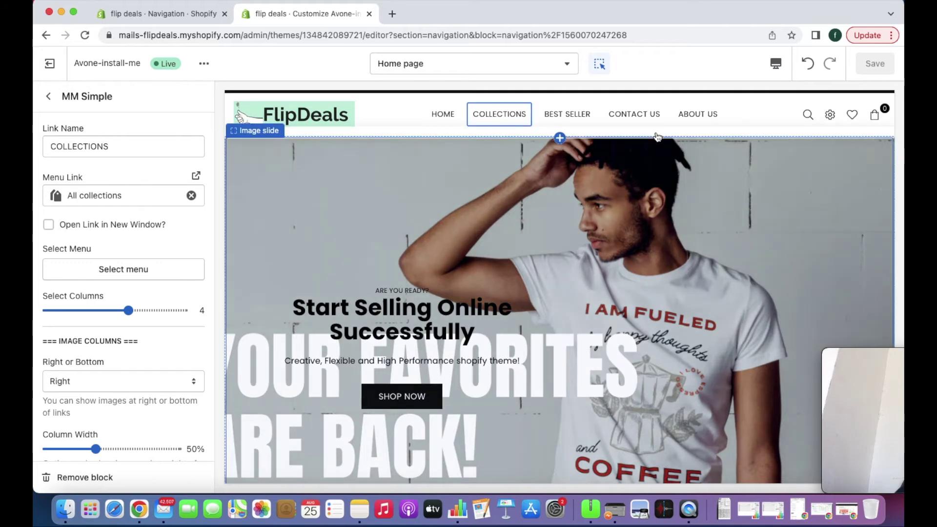
Replace the placeholder phone number in the text of the footer's Custom Block with the store's phone number
{"action": "scroll", "coordinate": [537, 219], "scroll_direction": "down", "scroll_amount": 15}
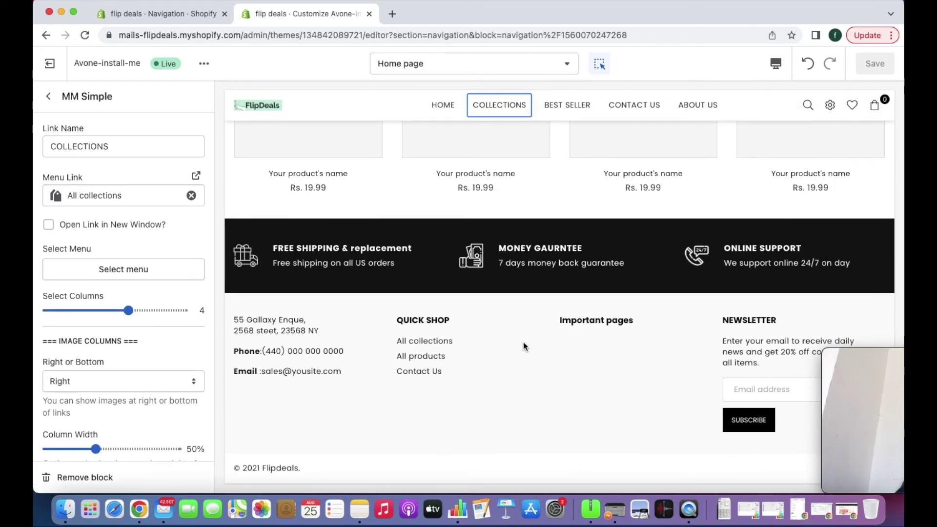
{"action": "left_click", "coordinate": [49, 98]}
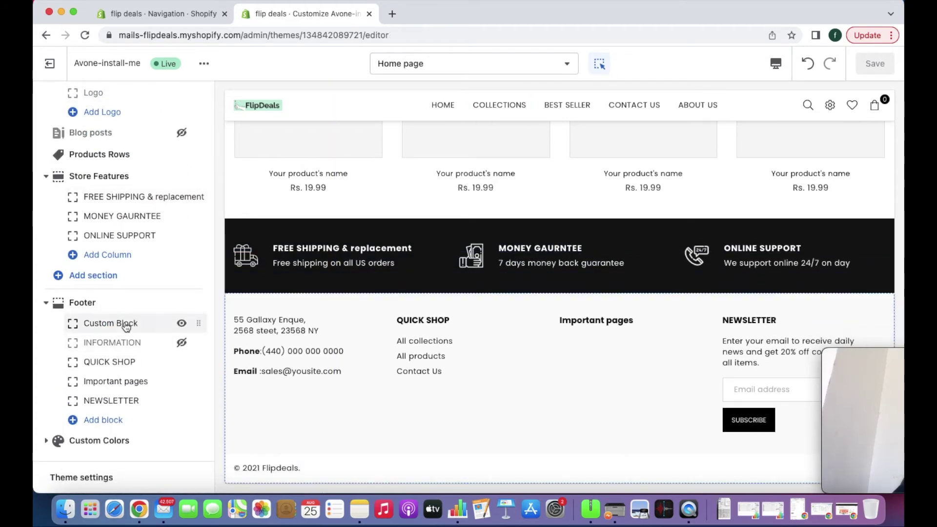
{"action": "left_click", "coordinate": [126, 326]}
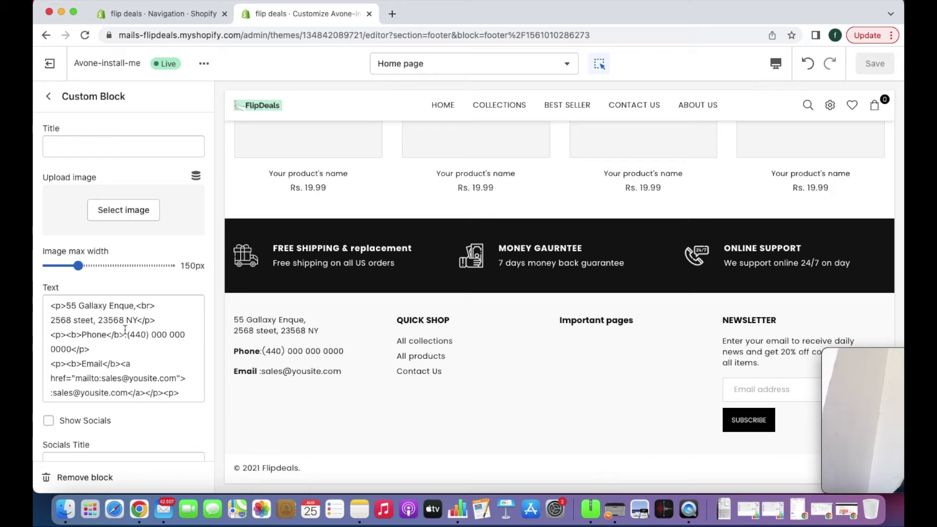
{"action": "left_click_drag", "start_coordinate": [66, 307], "coordinate": [127, 307]}
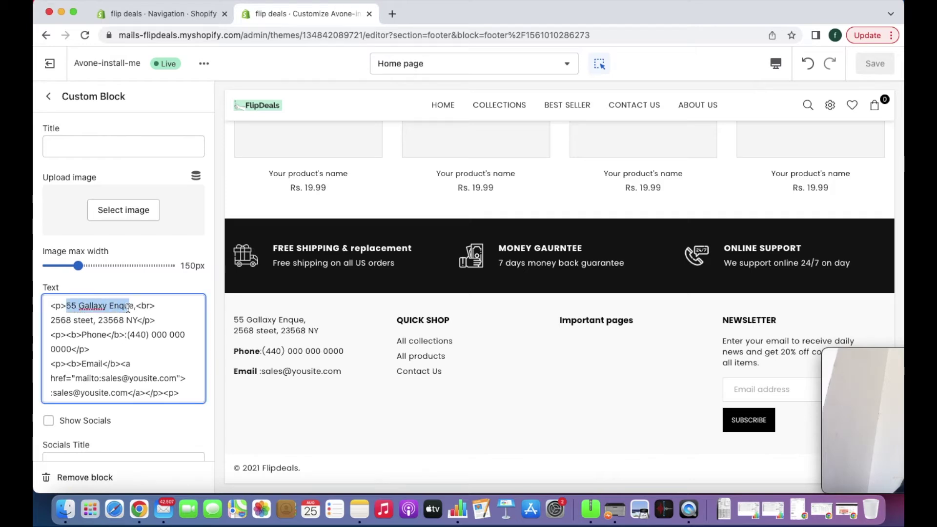
{"action": "left_click", "coordinate": [132, 306]}
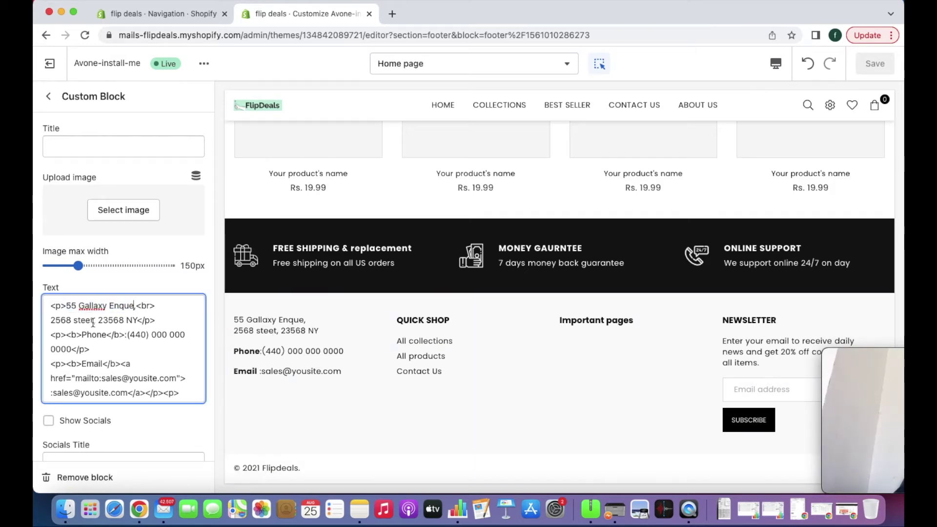
{"action": "scroll", "coordinate": [157, 344], "scroll_direction": "down", "scroll_amount": 1}
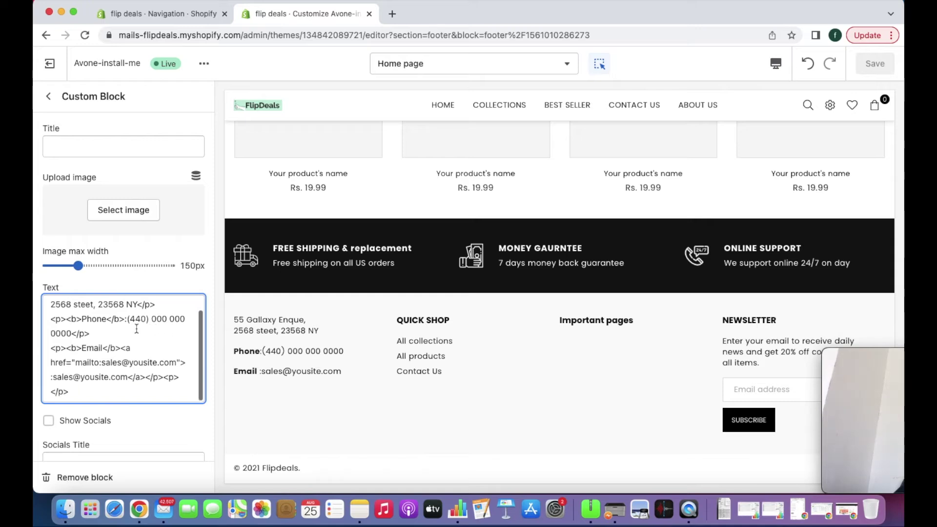
{"action": "left_click_drag", "start_coordinate": [130, 320], "coordinate": [127, 330]}
{"action": "key", "text": "Right"}
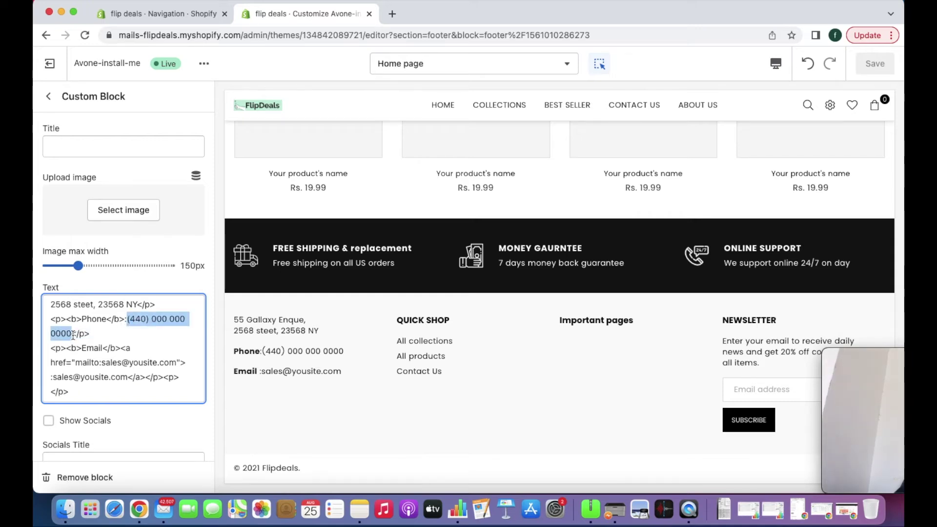
{"action": "type", "text": "987654321"}
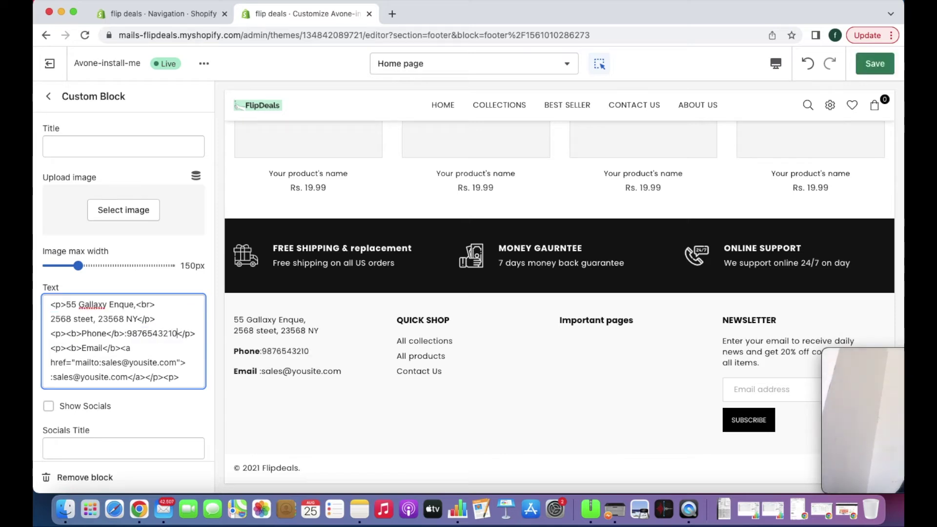
Examine the email text, socials, alignment and container width settings of the footer's Custom Block
{"action": "scroll", "coordinate": [86, 356], "scroll_direction": "down", "scroll_amount": 1}
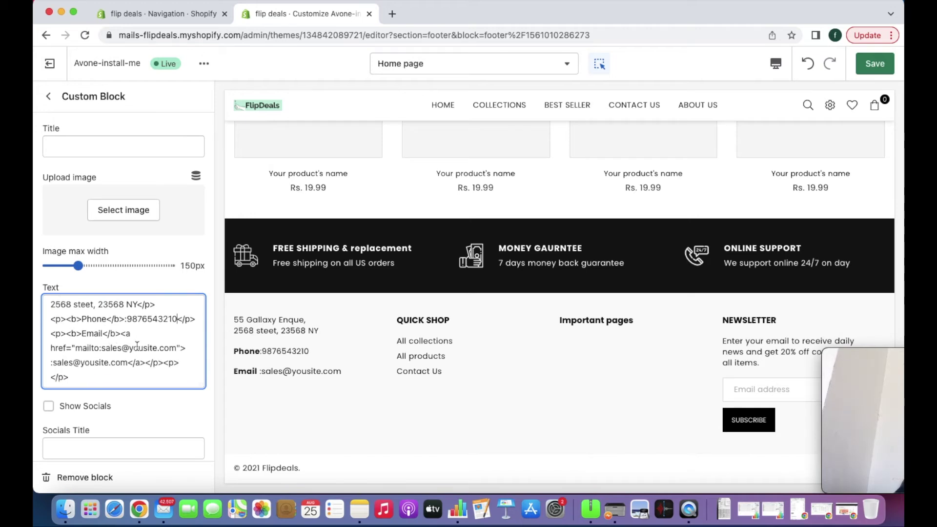
{"action": "scroll", "coordinate": [147, 355], "scroll_direction": "down", "scroll_amount": 2}
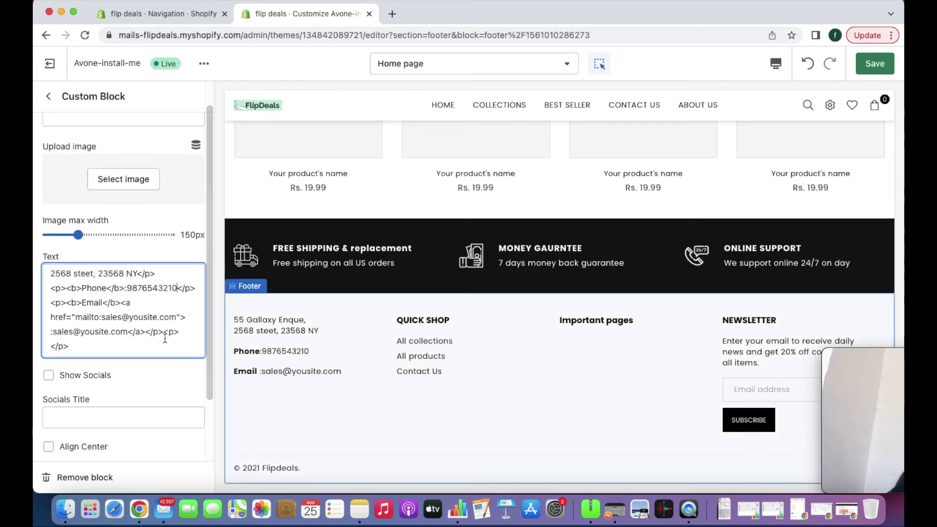
{"action": "scroll", "coordinate": [155, 332], "scroll_direction": "down", "scroll_amount": 4}
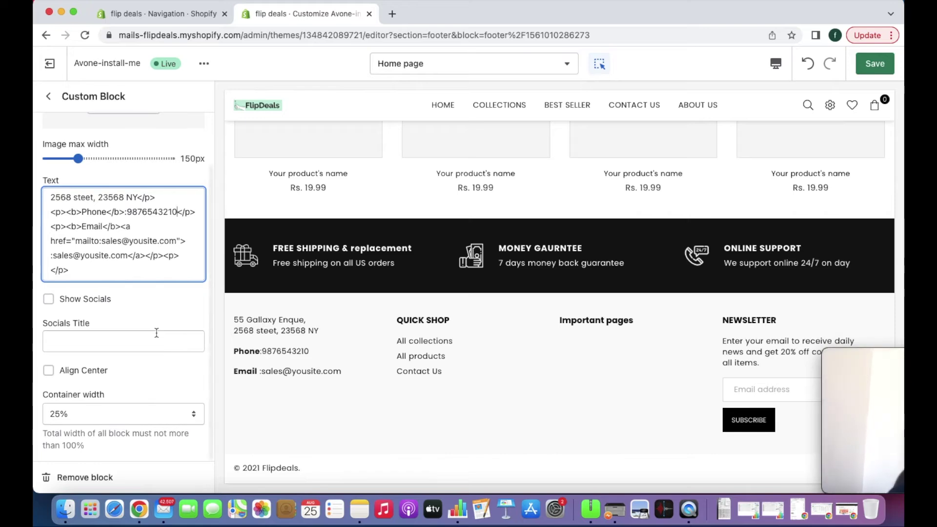
{"action": "scroll", "coordinate": [155, 330], "scroll_direction": "up", "scroll_amount": 2}
{"action": "scroll", "coordinate": [155, 332], "scroll_direction": "down", "scroll_amount": 2}
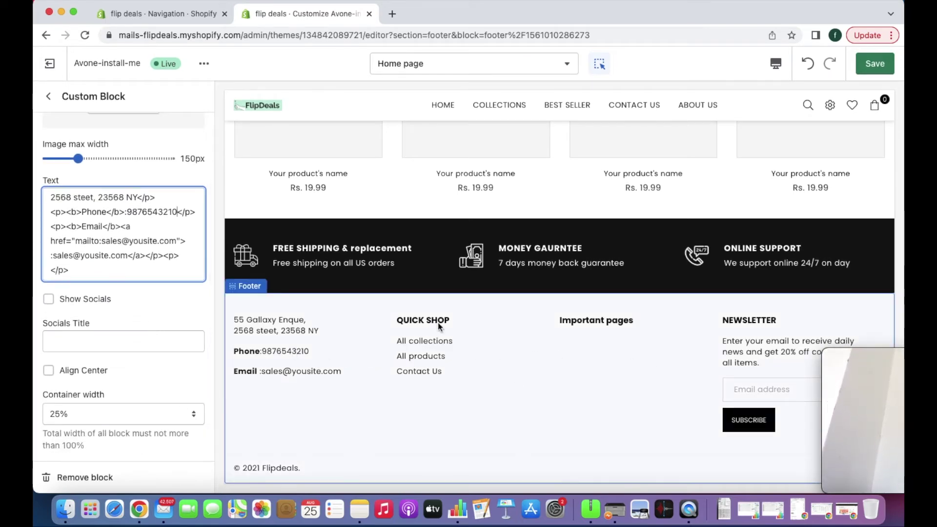
{"action": "left_click", "coordinate": [72, 413]}
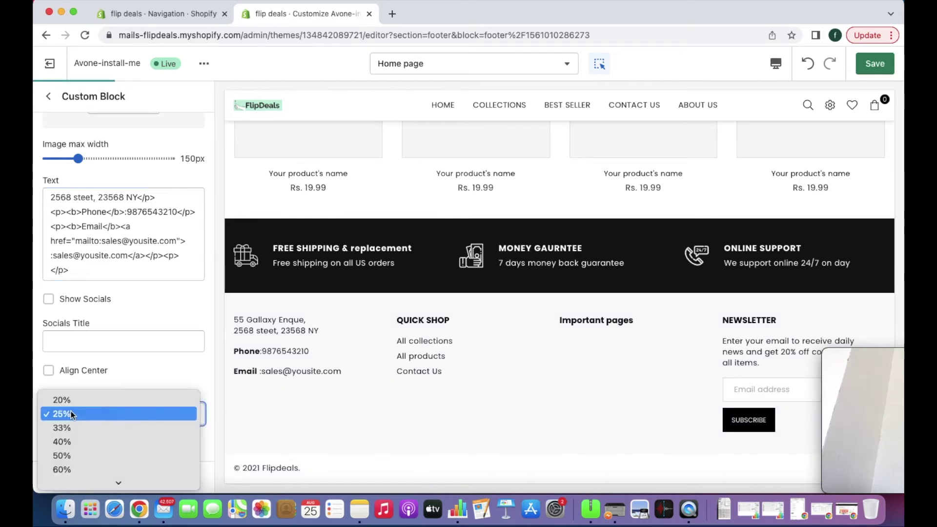
{"action": "left_click", "coordinate": [34, 407]}
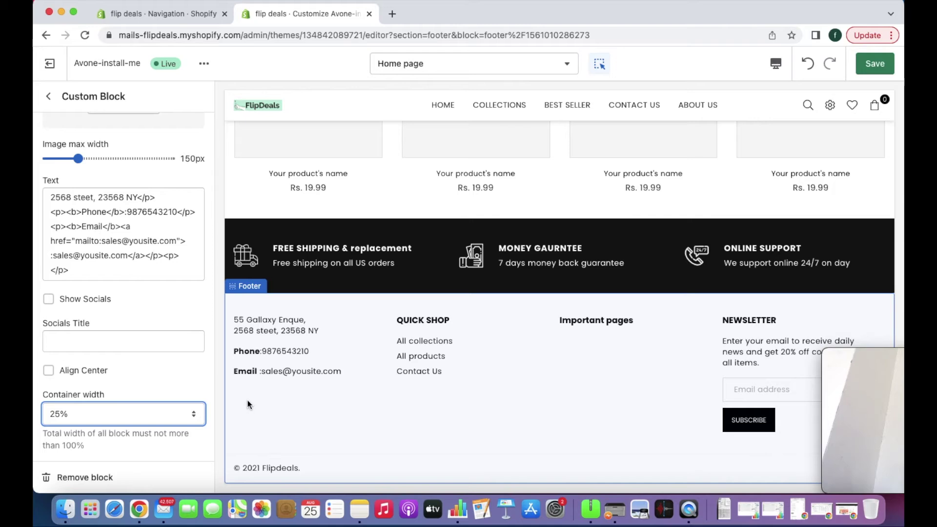
{"action": "left_click_drag", "start_coordinate": [889, 359], "coordinate": [777, 388]}
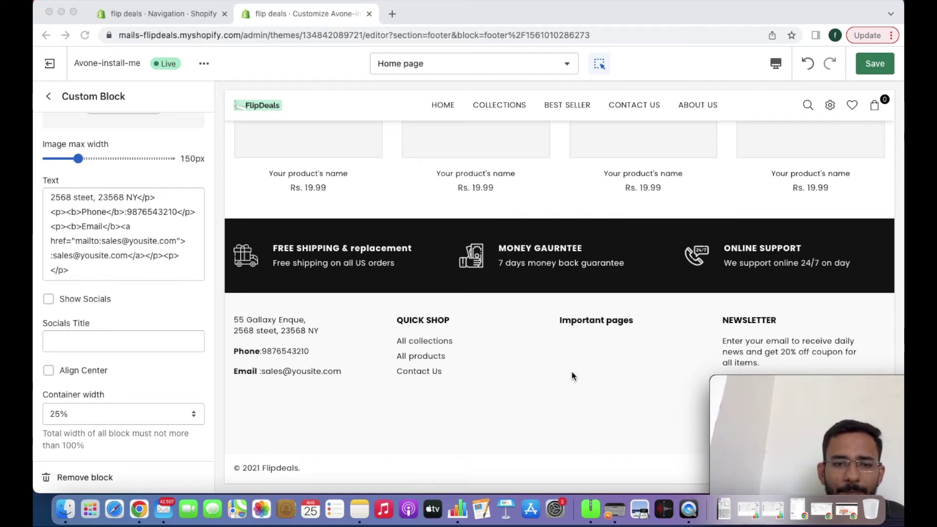
{"action": "left_click", "coordinate": [50, 100]}
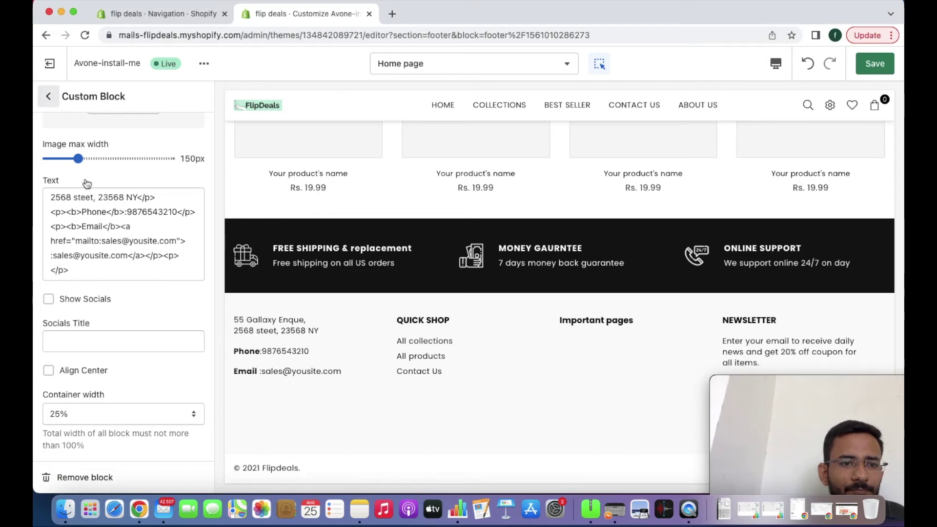
{"action": "left_click", "coordinate": [49, 97]}
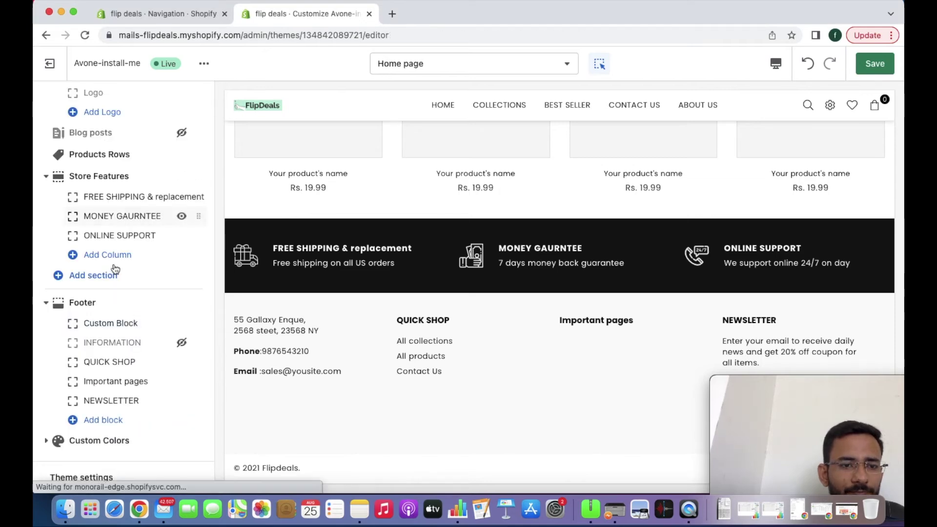
Examine the menu assignment options of the footer's QUICK SHOP block
{"action": "left_click", "coordinate": [115, 361]}
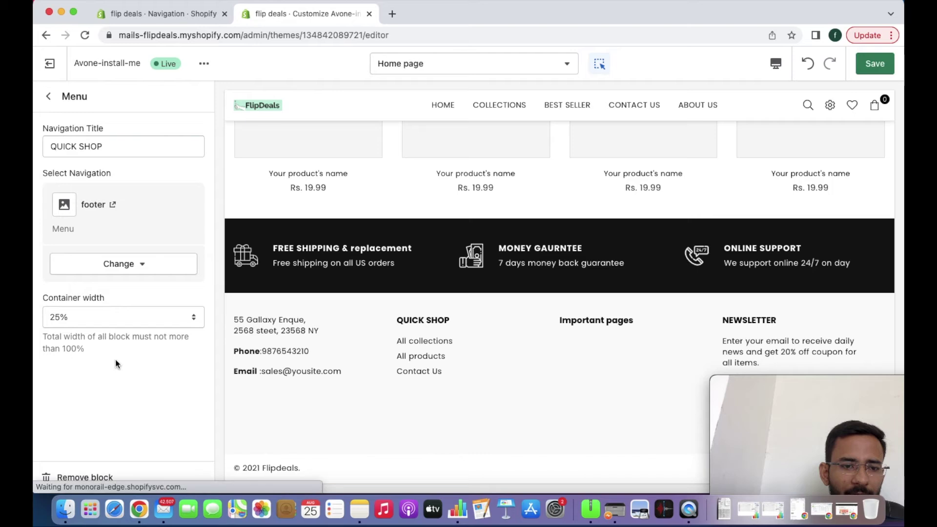
{"action": "left_click", "coordinate": [128, 265]}
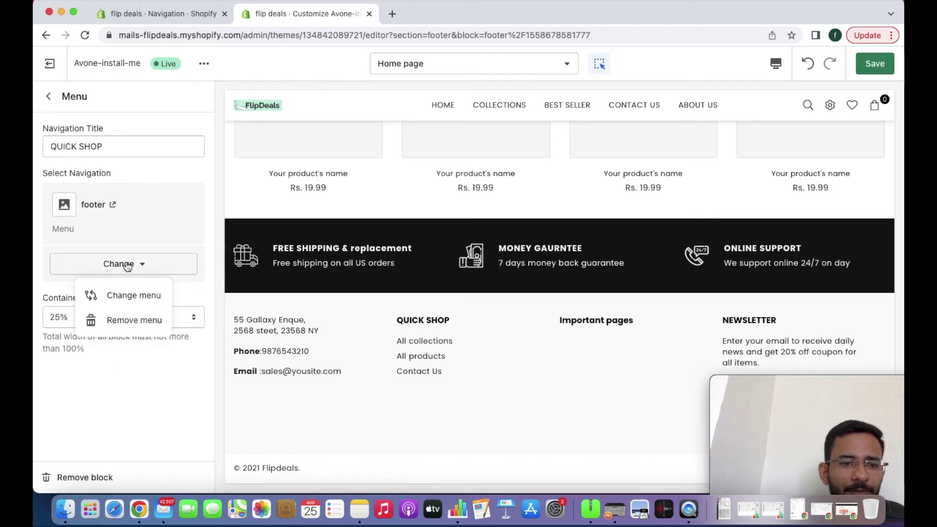
{"action": "left_click", "coordinate": [129, 388]}
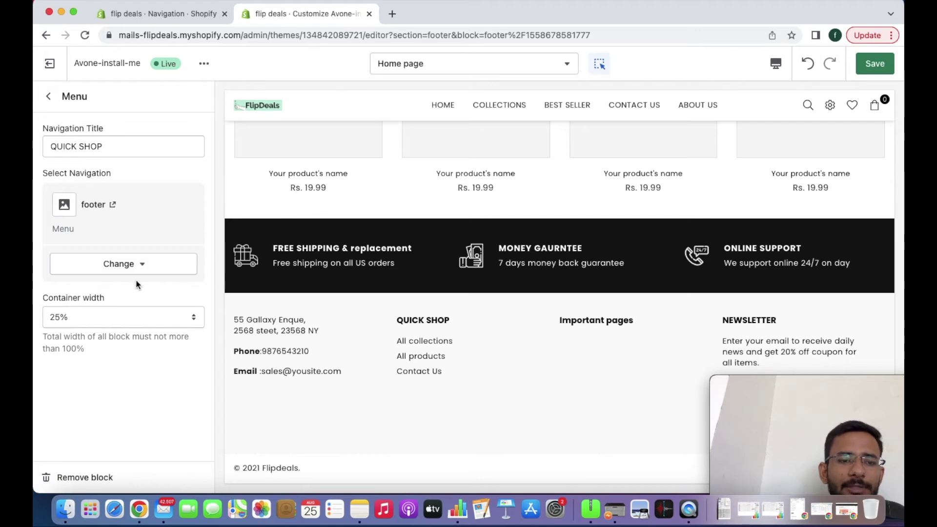
Switch to the store's Navigation page and start a new menu titled MEN
{"action": "left_click", "coordinate": [198, 17]}
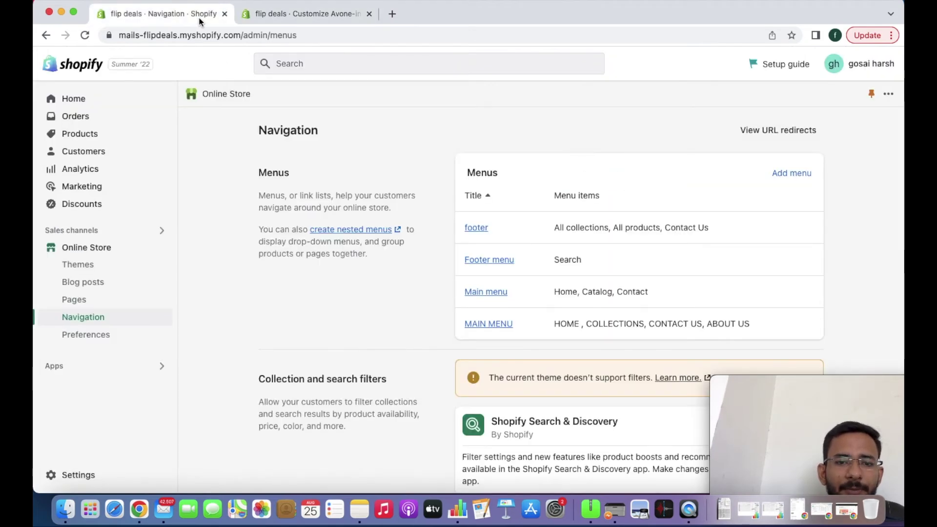
{"action": "left_click", "coordinate": [780, 174]}
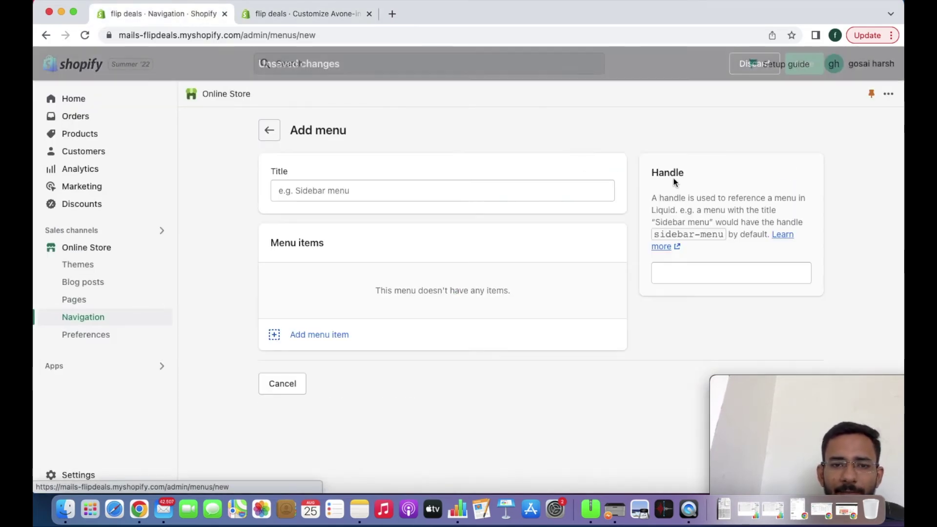
{"action": "left_click", "coordinate": [441, 200]}
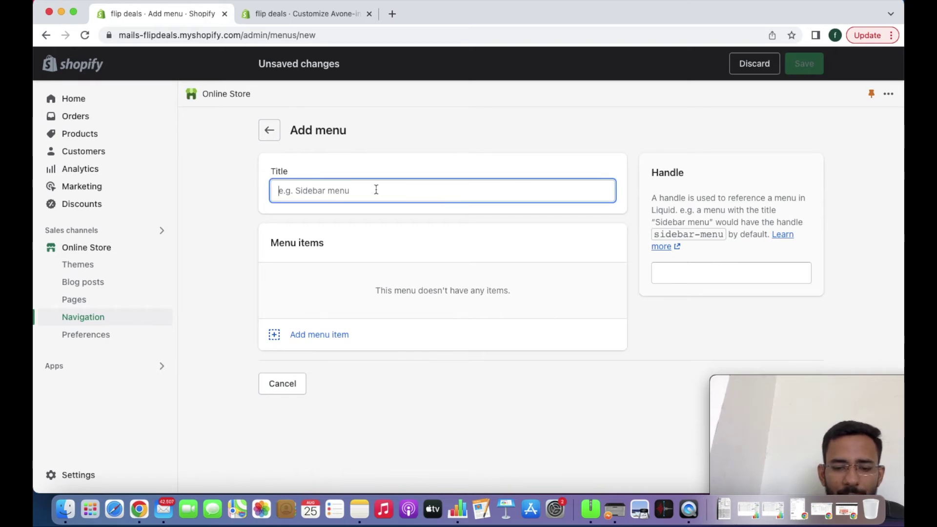
{"action": "type", "text": "MEN"}
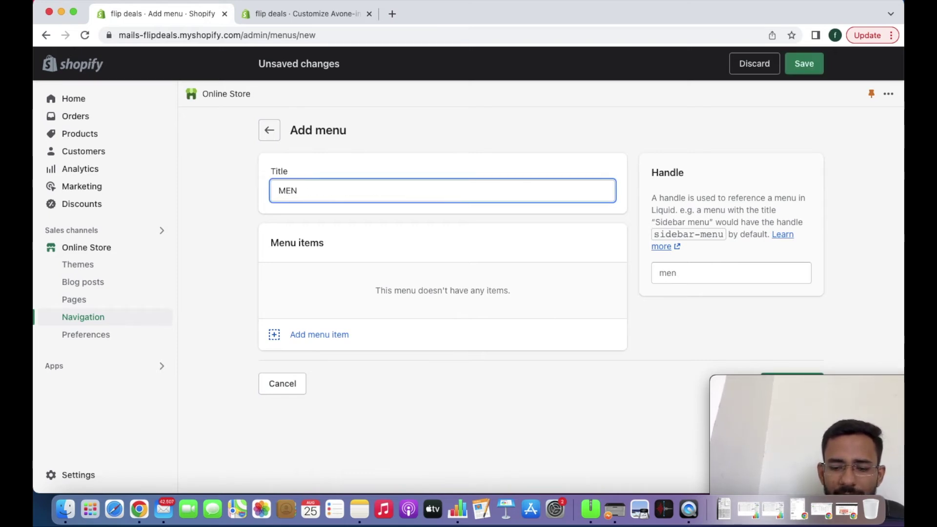
Add a menu item named MEN'S SHIRT, linked to All collections, to the MEN menu
{"action": "left_click", "coordinate": [319, 335]}
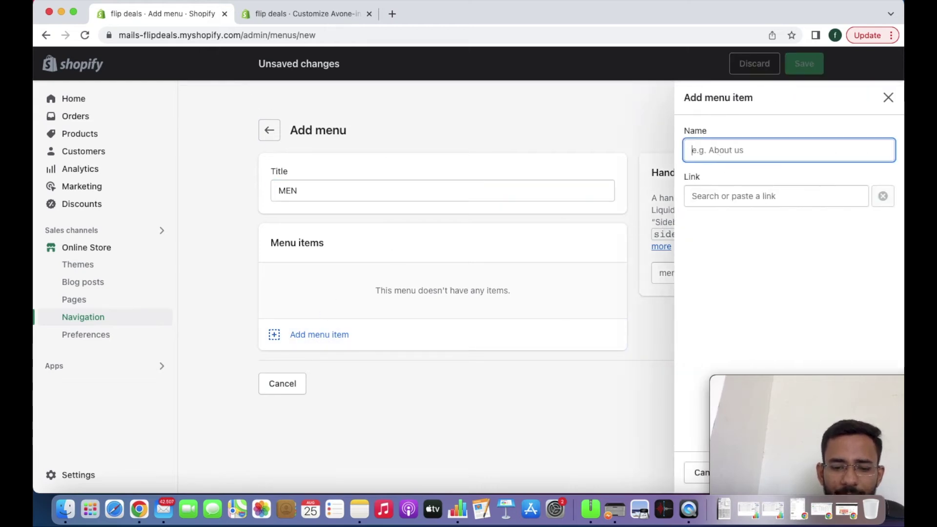
{"action": "type", "text": "MEN'S SHI"}
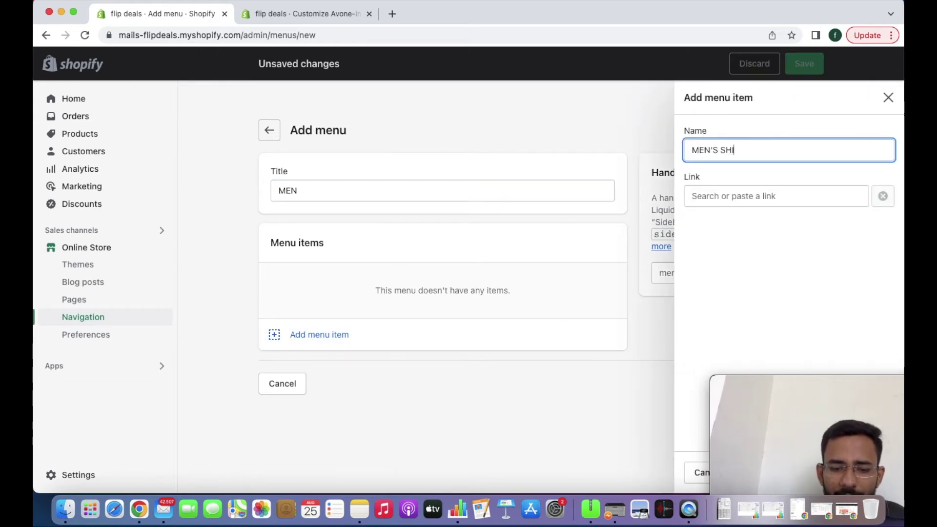
{"action": "type", "text": "ET"}
{"action": "left_click", "coordinate": [715, 190]}
{"action": "left_click", "coordinate": [746, 150]}
{"action": "key", "text": "BackSpace"}
{"action": "key", "text": "BackSpace"}
{"action": "type", "text": "RT"}
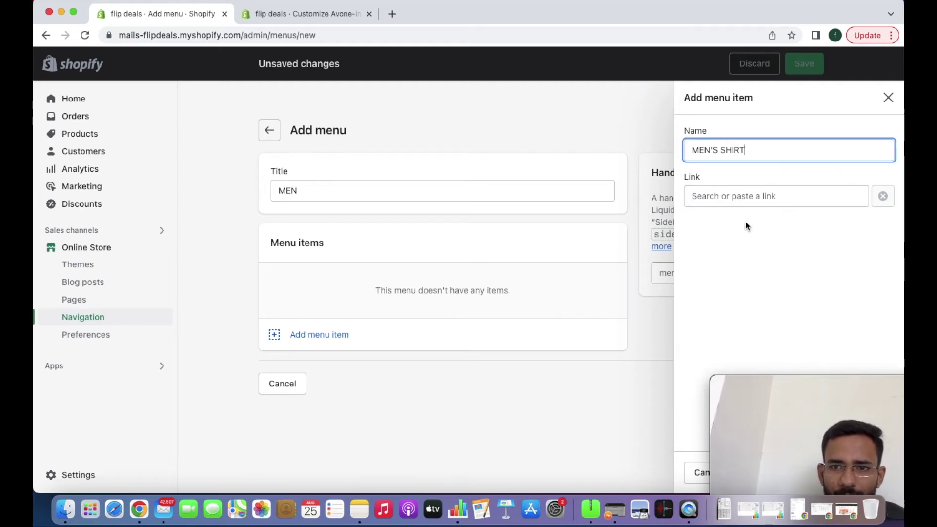
{"action": "left_click", "coordinate": [746, 201]}
{"action": "left_click", "coordinate": [737, 264]}
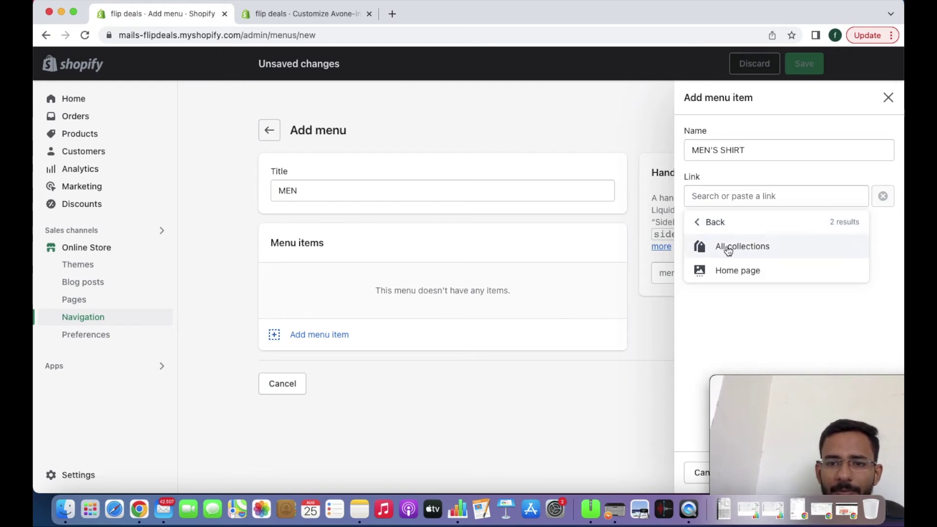
{"action": "left_click", "coordinate": [728, 248]}
{"action": "mouse_move", "coordinate": [774, 382]}
{"action": "left_click_drag", "start_coordinate": [775, 382], "coordinate": [55, 391]}
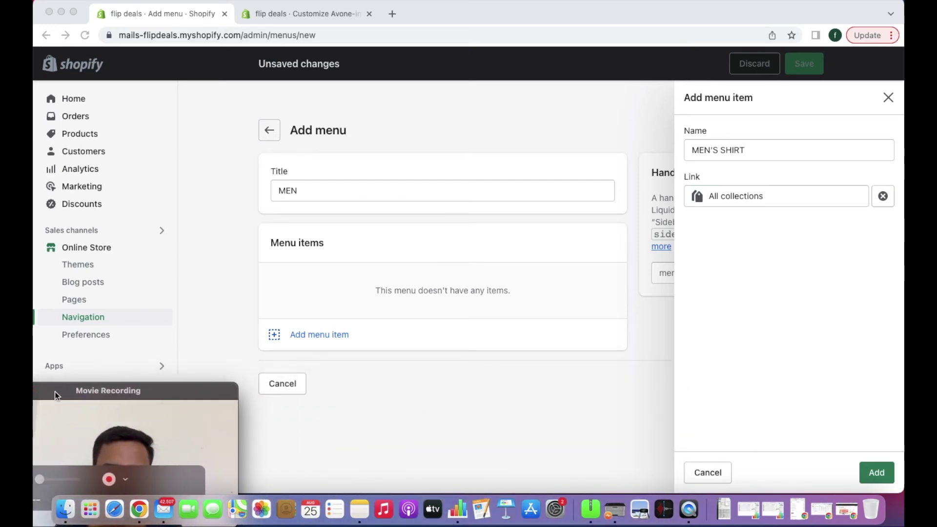
{"action": "left_click", "coordinate": [878, 474]}
{"action": "left_click", "coordinate": [877, 473]}
Add a menu item named MEN'S JEANS, linked to the Home page, to the MEN menu
{"action": "left_click", "coordinate": [336, 309]}
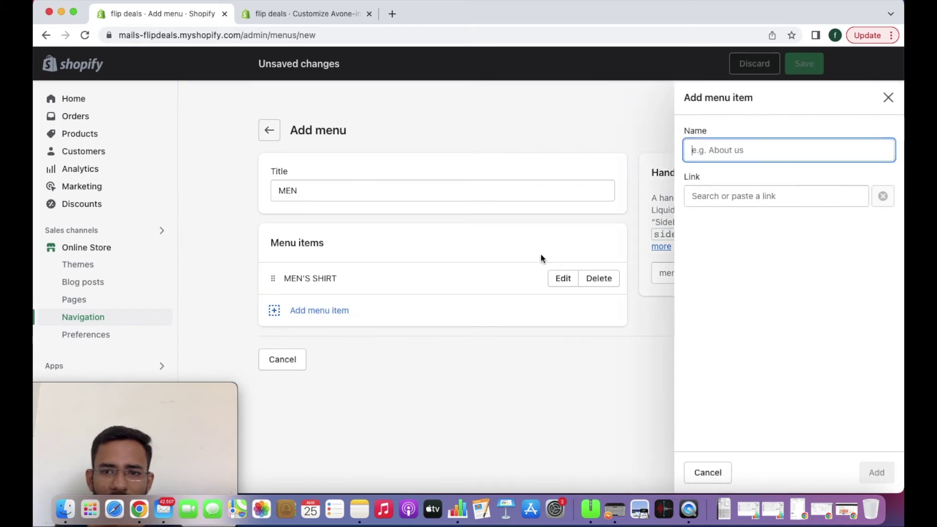
{"action": "type", "text": "MEN"}
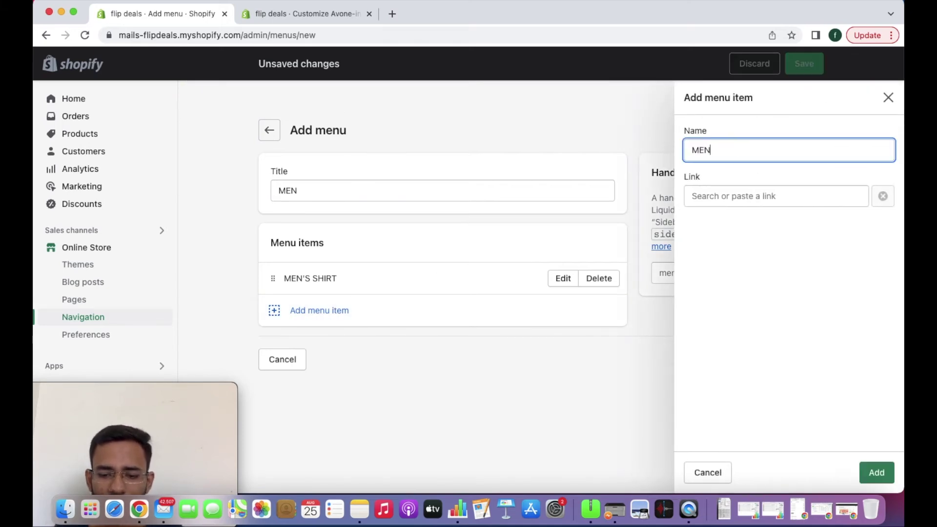
{"action": "type", "text": "'S"}
{"action": "key", "text": "BackSpace"}
{"action": "key", "text": "BackSpace"}
{"action": "key", "text": "BackSpace"}
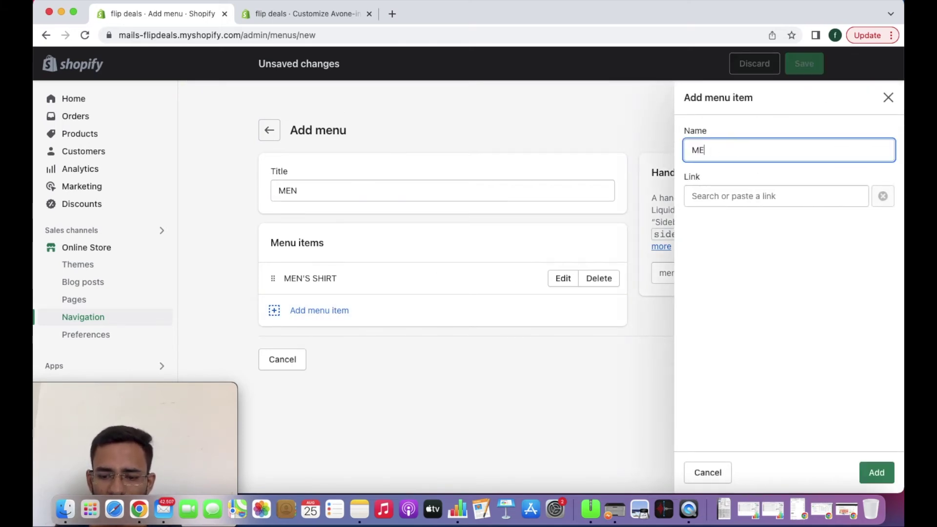
{"action": "type", "text": "N'S JEANS"}
{"action": "left_click", "coordinate": [734, 195]}
{"action": "left_click", "coordinate": [733, 228]}
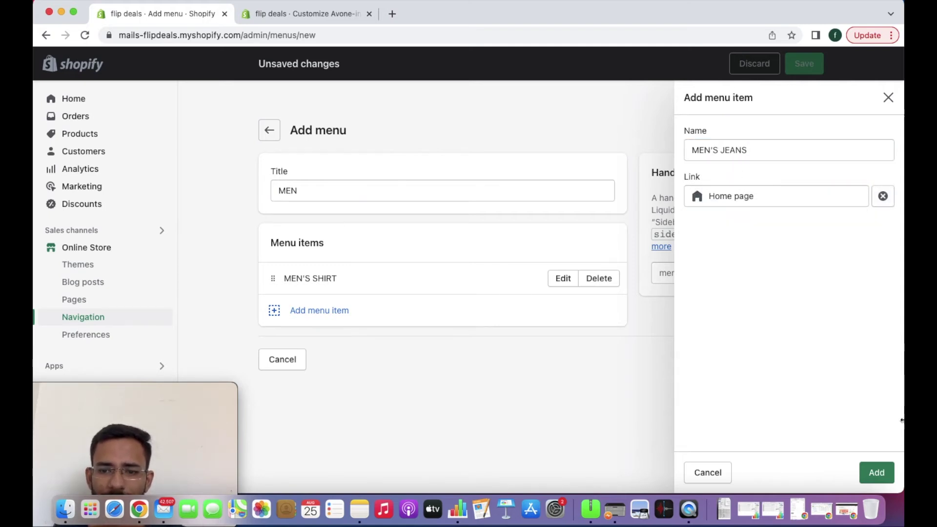
{"action": "left_click", "coordinate": [875, 473]}
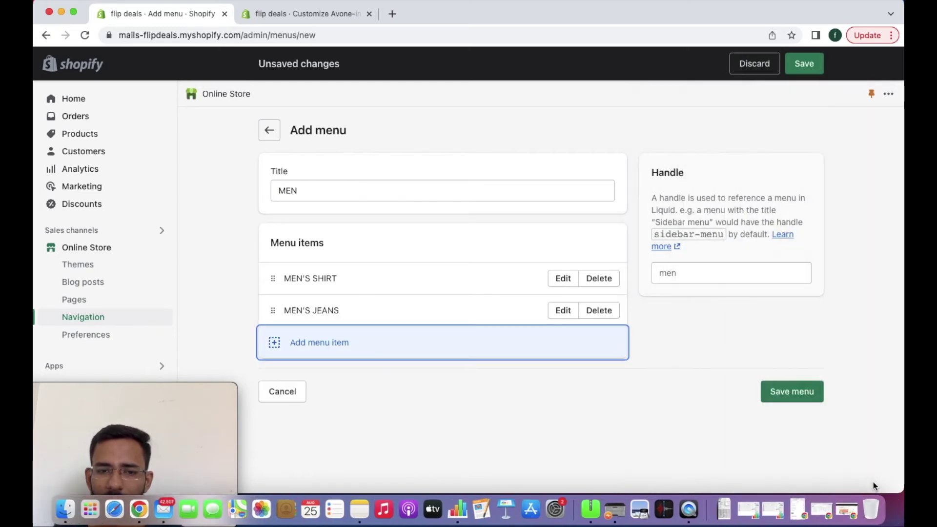
Add a menu item named SOCKS, linked to Search, to the MEN menu
{"action": "left_click", "coordinate": [294, 344]}
{"action": "left_click", "coordinate": [752, 146]}
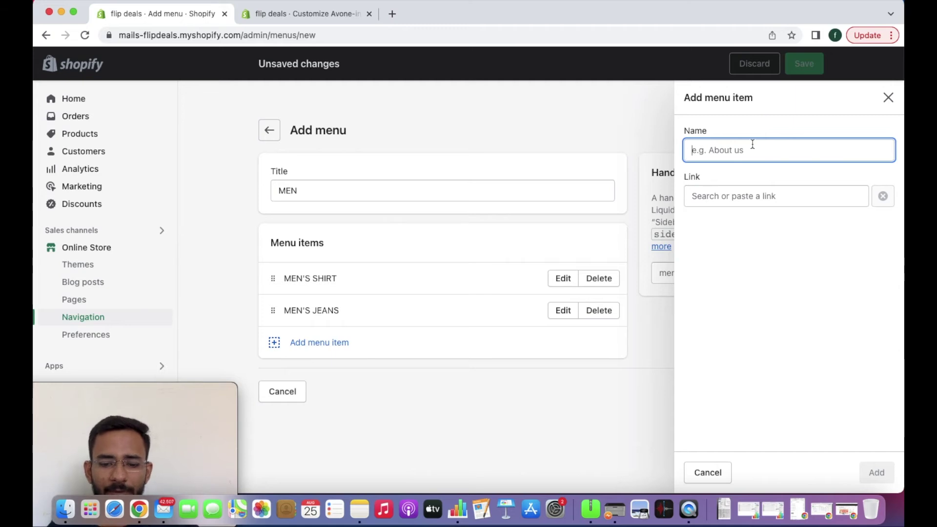
{"action": "type", "text": "SOCKS"}
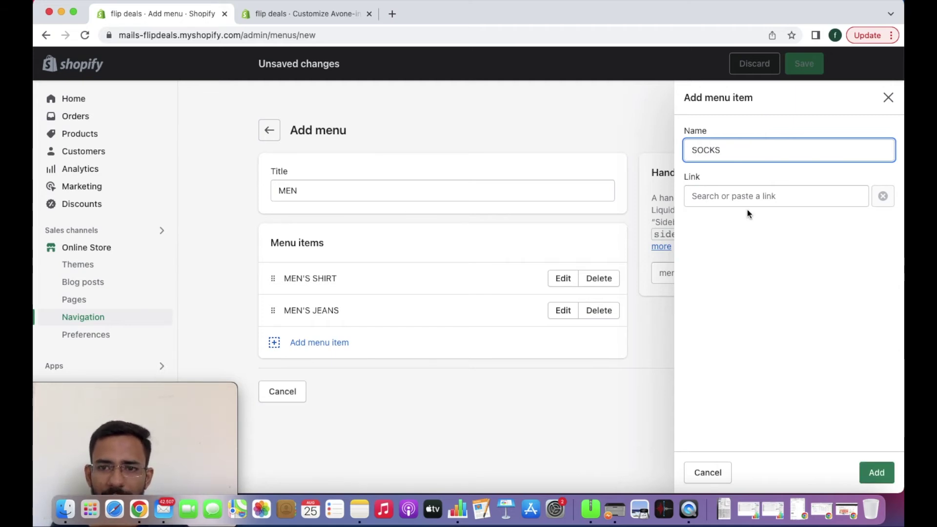
{"action": "left_click", "coordinate": [745, 202]}
{"action": "left_click", "coordinate": [736, 246]}
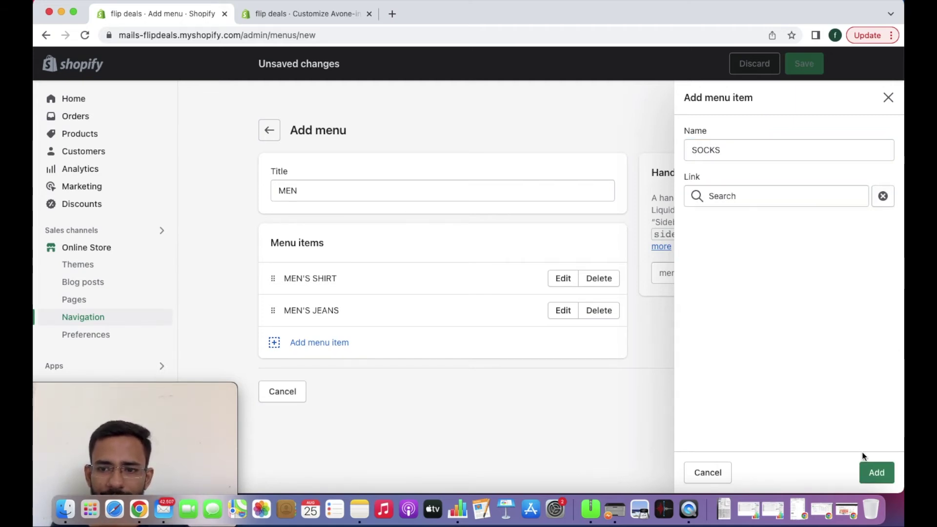
{"action": "left_click", "coordinate": [873, 471]}
Add a menu item named SHORTS with a store link to the MEN menu and save the menu
{"action": "left_click", "coordinate": [322, 374]}
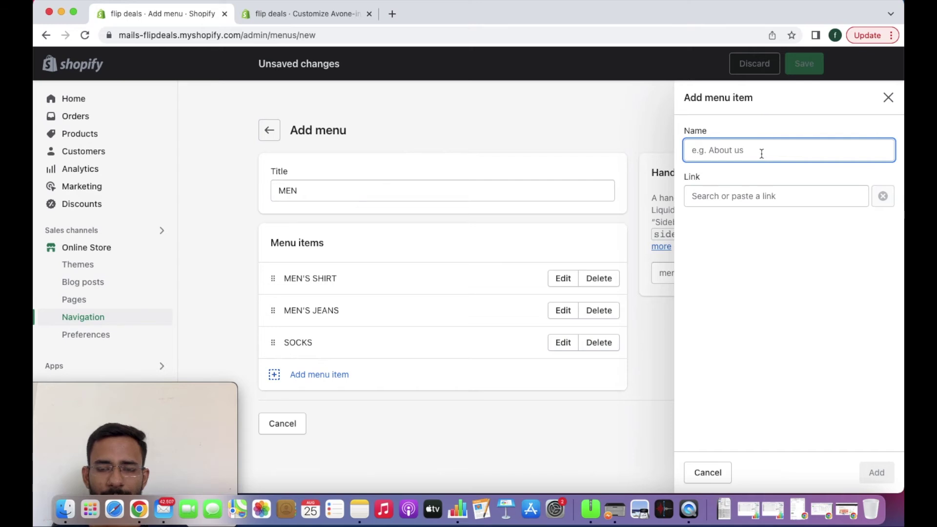
{"action": "type", "text": "SHORTS"}
{"action": "left_click", "coordinate": [876, 472]}
{"action": "left_click", "coordinate": [774, 195]}
{"action": "left_click", "coordinate": [765, 293]}
{"action": "left_click", "coordinate": [746, 246]}
{"action": "left_click", "coordinate": [876, 471]}
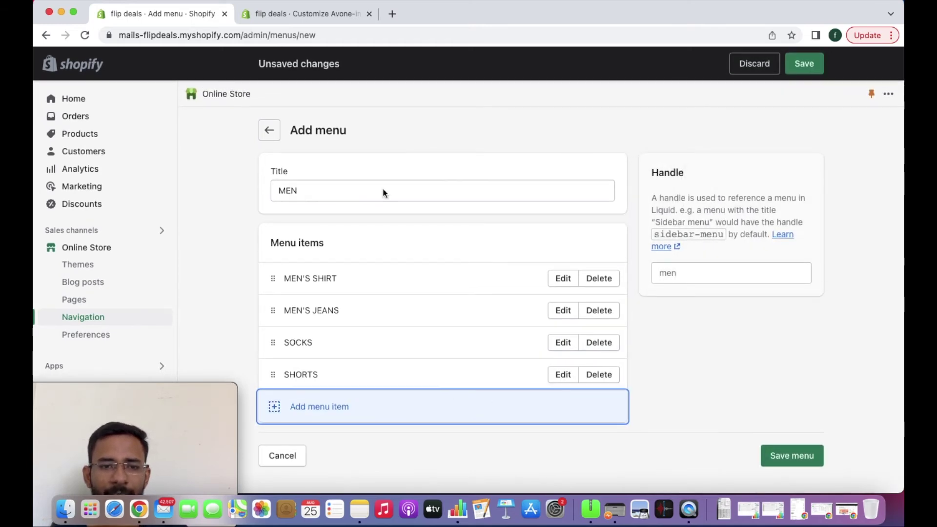
{"action": "left_click", "coordinate": [789, 456]}
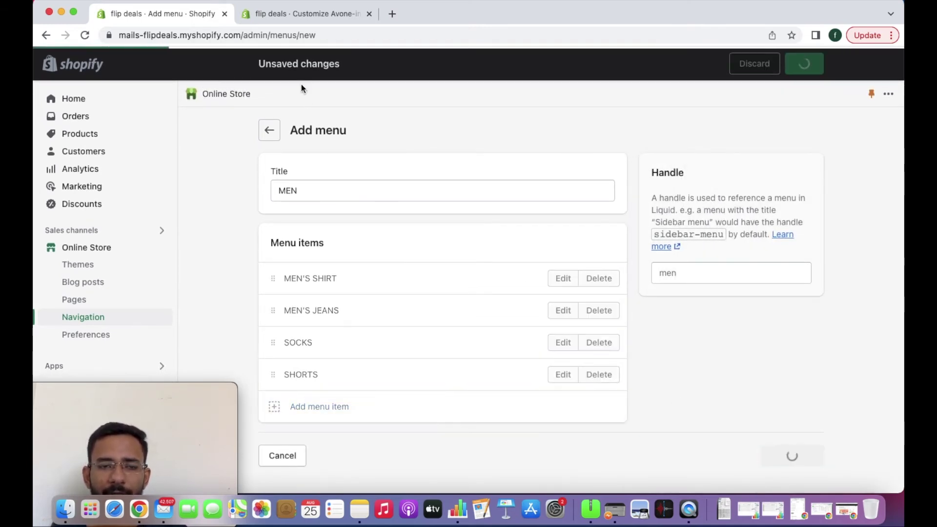
Switch back to the theme editor, save the theme changes and reload the editor
{"action": "left_click", "coordinate": [286, 13]}
{"action": "left_click", "coordinate": [873, 64]}
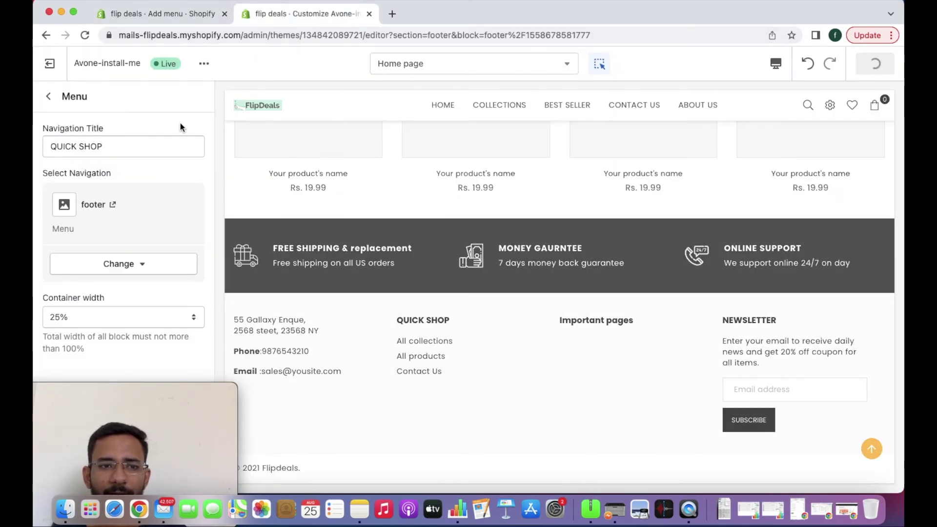
{"action": "left_click", "coordinate": [84, 35]}
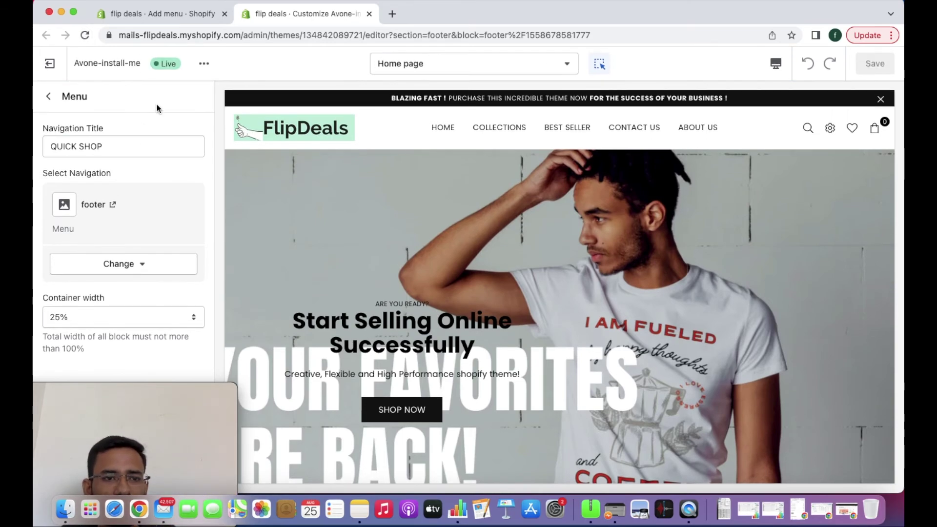
Assign the MEN menu to the footer's QUICK SHOP block in place of the footer menu
{"action": "left_click", "coordinate": [48, 96]}
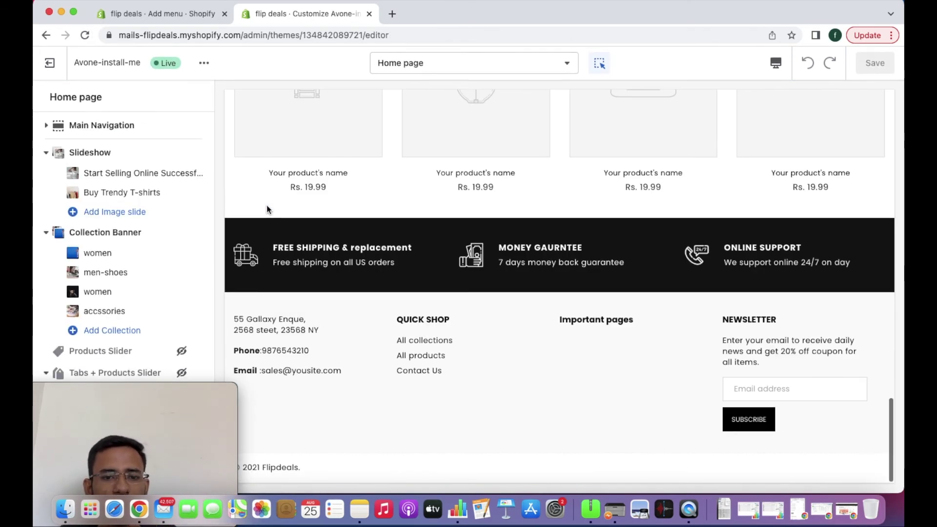
{"action": "left_click", "coordinate": [420, 336]}
{"action": "scroll", "coordinate": [123, 306], "scroll_direction": "down", "scroll_amount": 3}
{"action": "scroll", "coordinate": [123, 306], "scroll_direction": "up", "scroll_amount": 3}
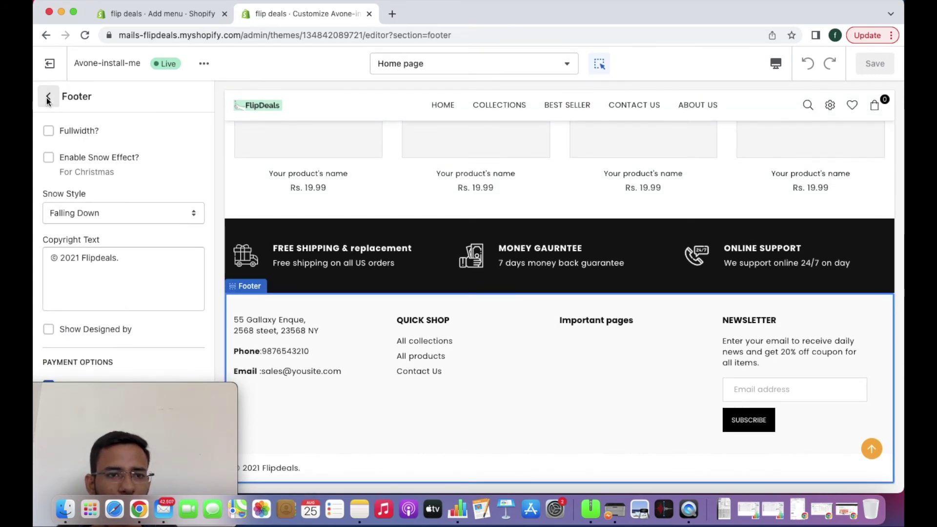
{"action": "left_click", "coordinate": [48, 97]}
{"action": "scroll", "coordinate": [140, 341], "scroll_direction": "down", "scroll_amount": 10}
{"action": "left_click_drag", "start_coordinate": [141, 391], "coordinate": [924, 365]}
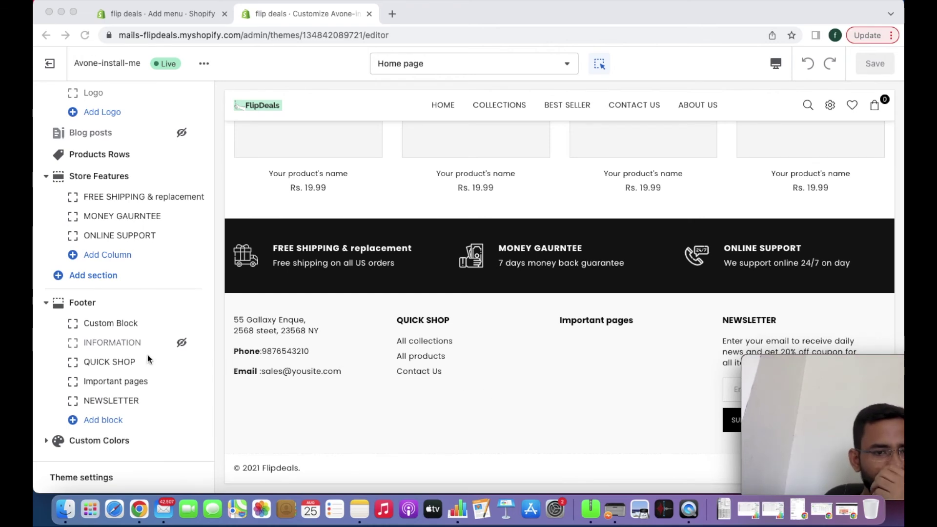
{"action": "left_click", "coordinate": [116, 362]}
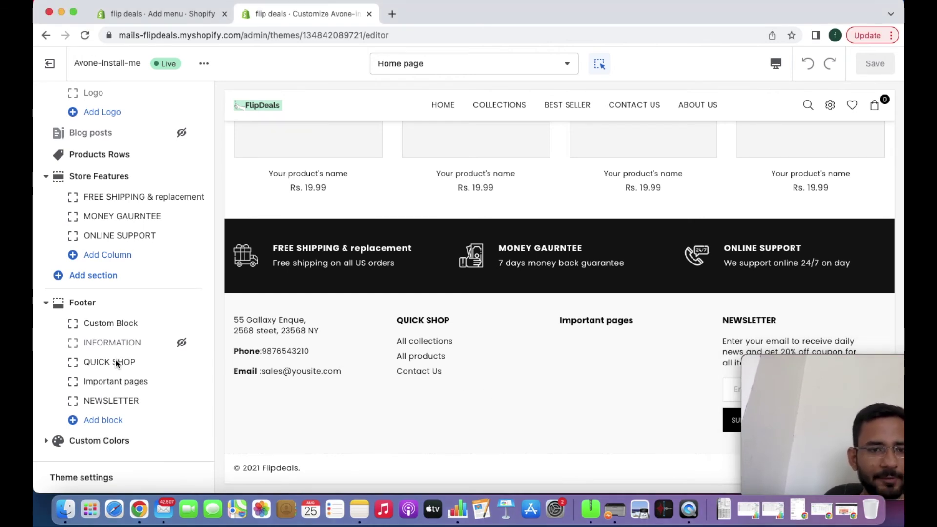
{"action": "left_click", "coordinate": [115, 362]}
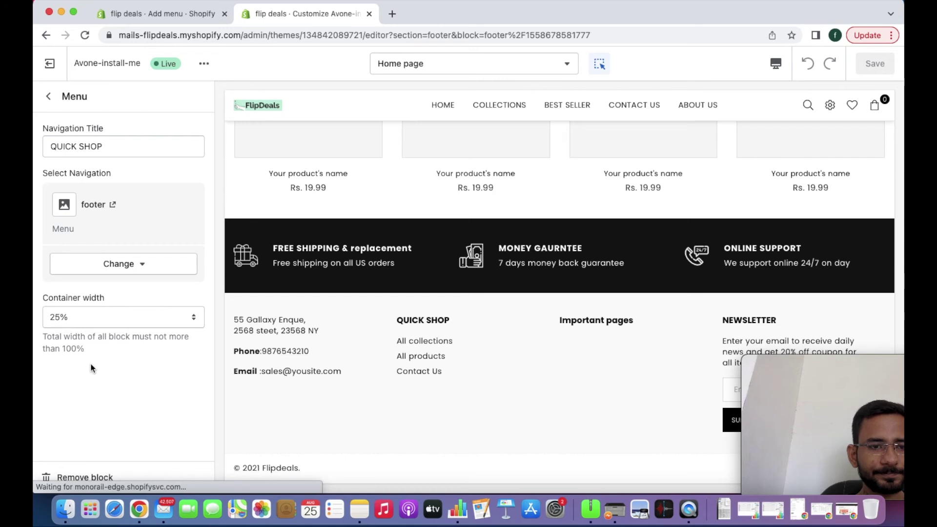
{"action": "left_click", "coordinate": [122, 266]}
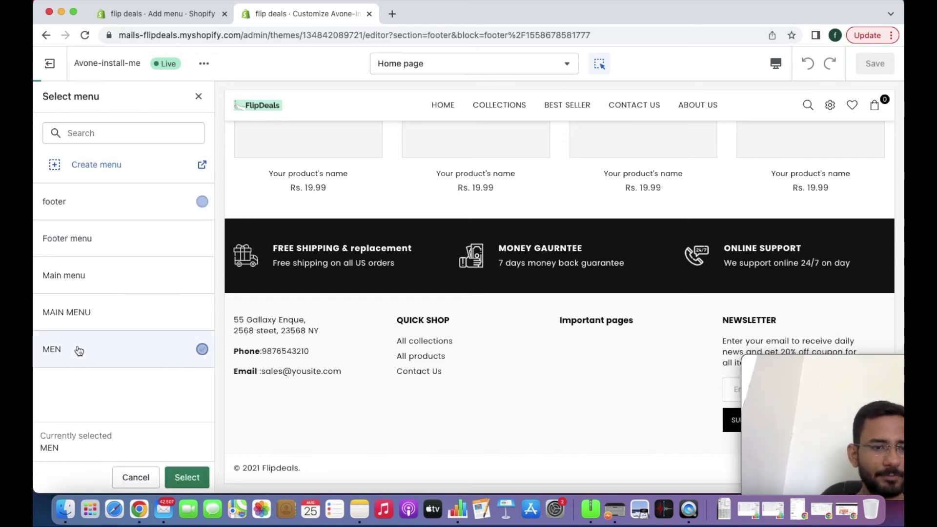
{"action": "left_click", "coordinate": [186, 477]}
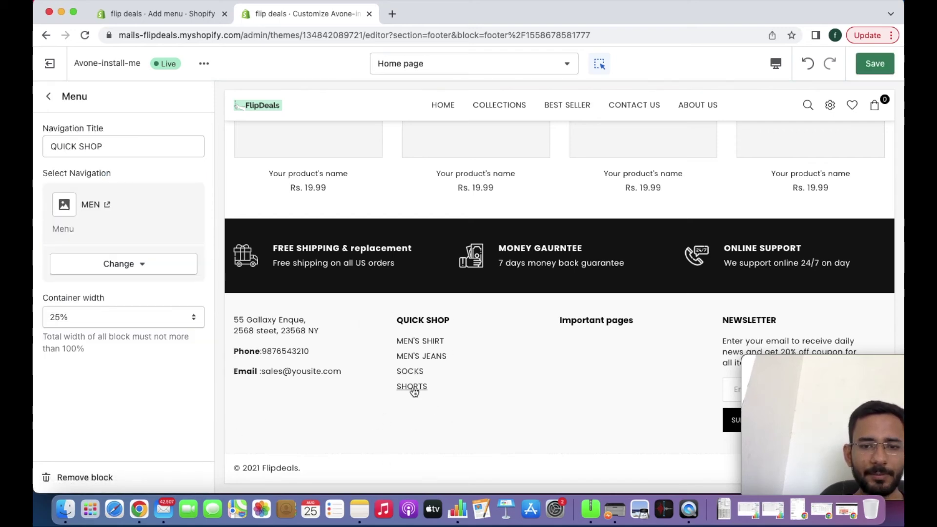
Open the footer's Important pages block and look at its menu selection without assigning a menu
{"action": "left_click", "coordinate": [48, 96]}
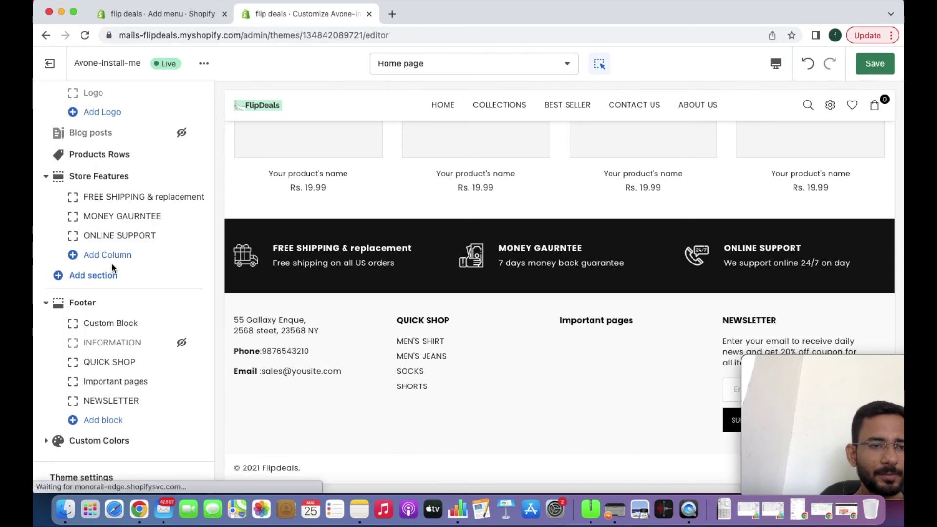
{"action": "left_click", "coordinate": [121, 383]}
{"action": "left_click", "coordinate": [112, 197]}
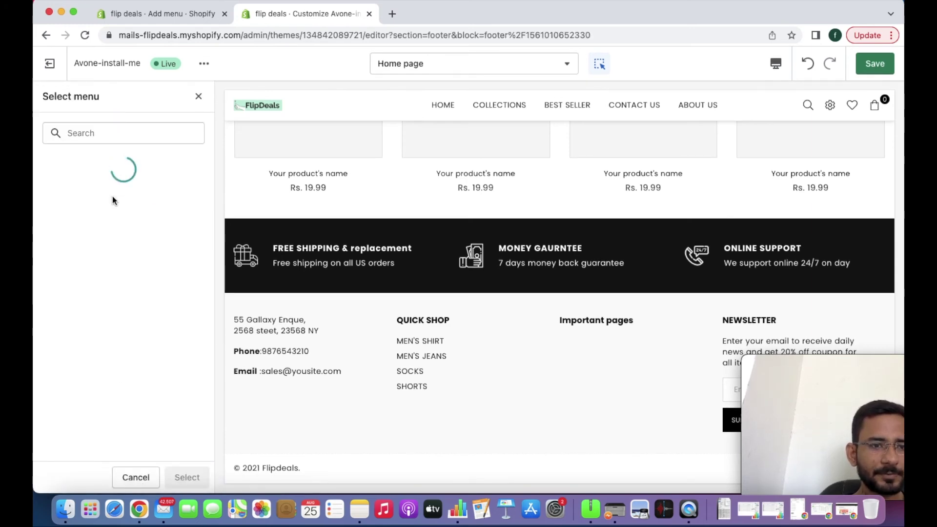
{"action": "left_click", "coordinate": [198, 97]}
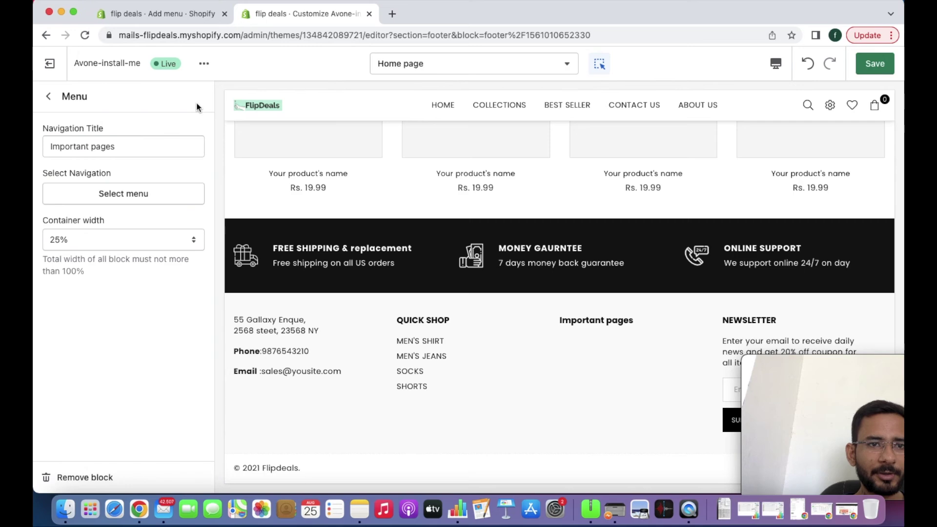
Return to the store's navigation admin and start a new menu titled IMPORTANT PAGES
{"action": "left_click", "coordinate": [173, 14]}
{"action": "left_click", "coordinate": [270, 128]}
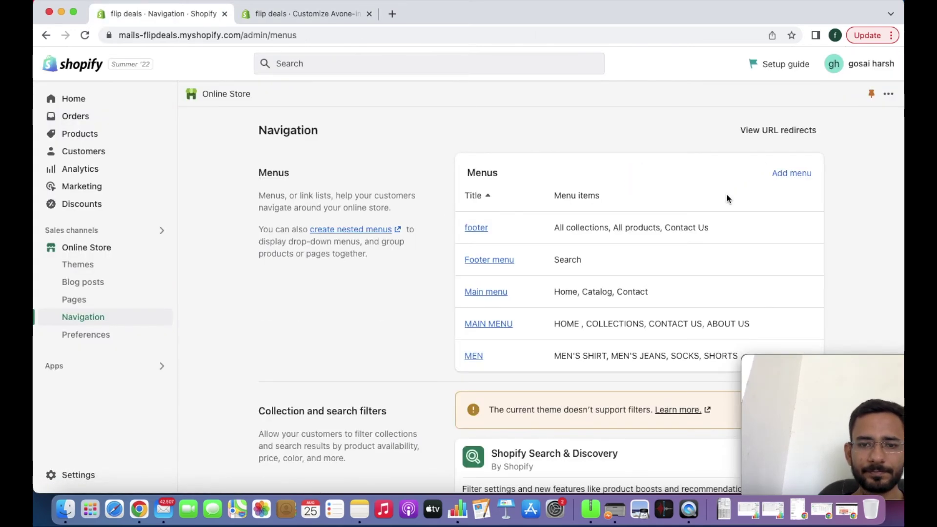
{"action": "left_click", "coordinate": [795, 175]}
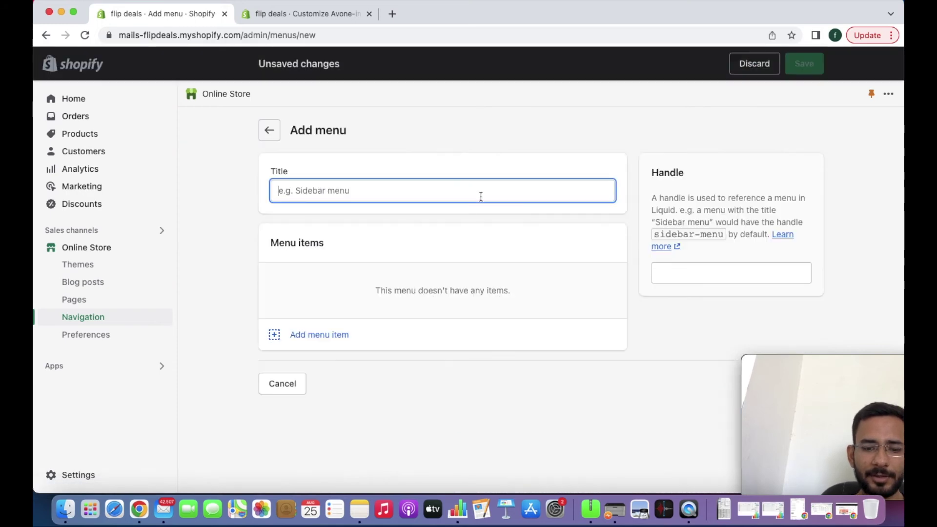
{"action": "type", "text": "IMPO"}
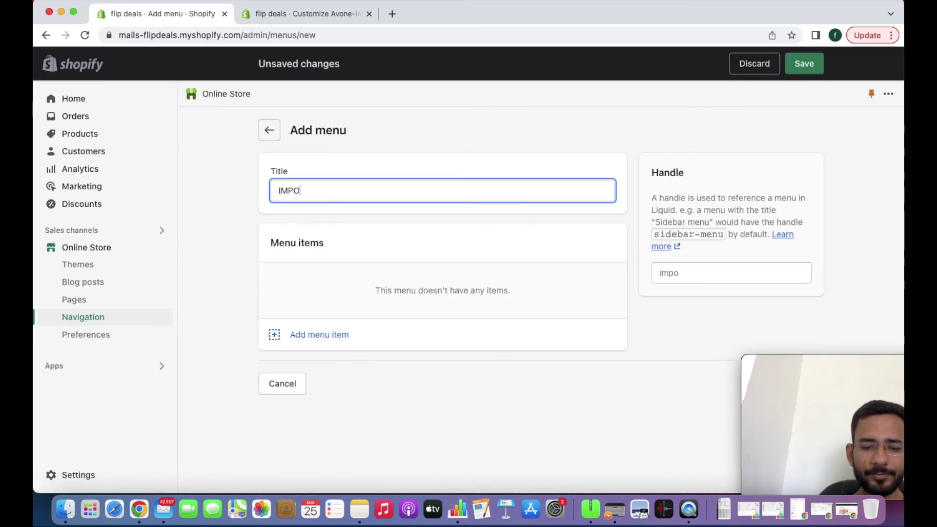
{"action": "type", "text": "RTANT PAGES"}
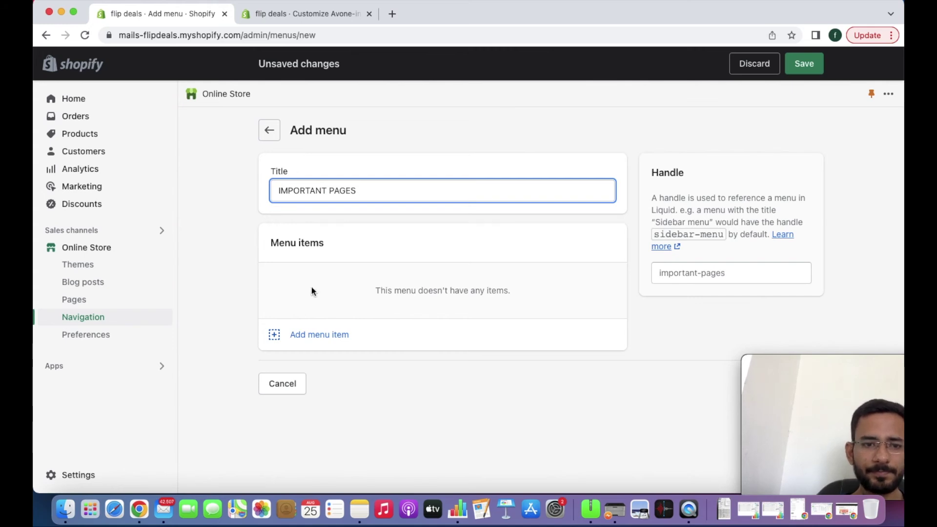
Add a Shipping Policy item linked to the store's shipping policy to the IMPORTANT PAGES menu
{"action": "left_click", "coordinate": [304, 336]}
{"action": "left_click", "coordinate": [732, 195]}
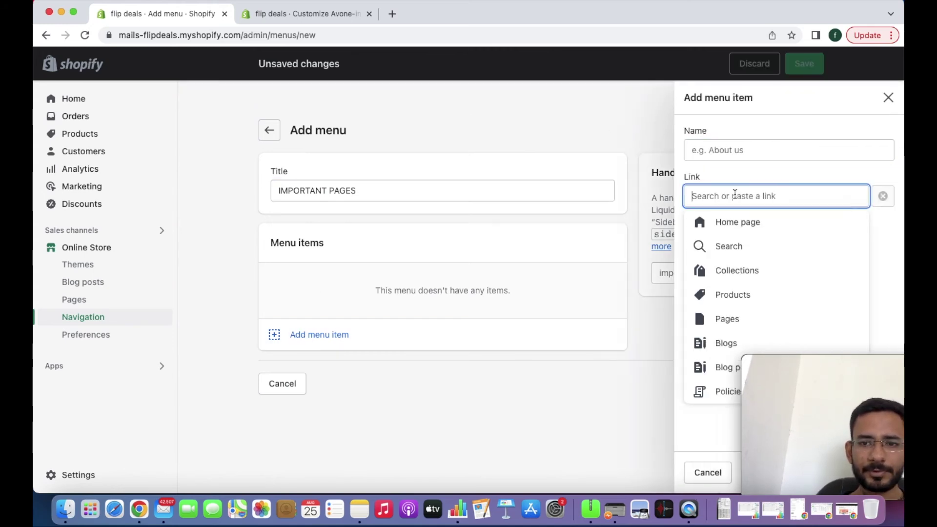
{"action": "left_click", "coordinate": [715, 390]}
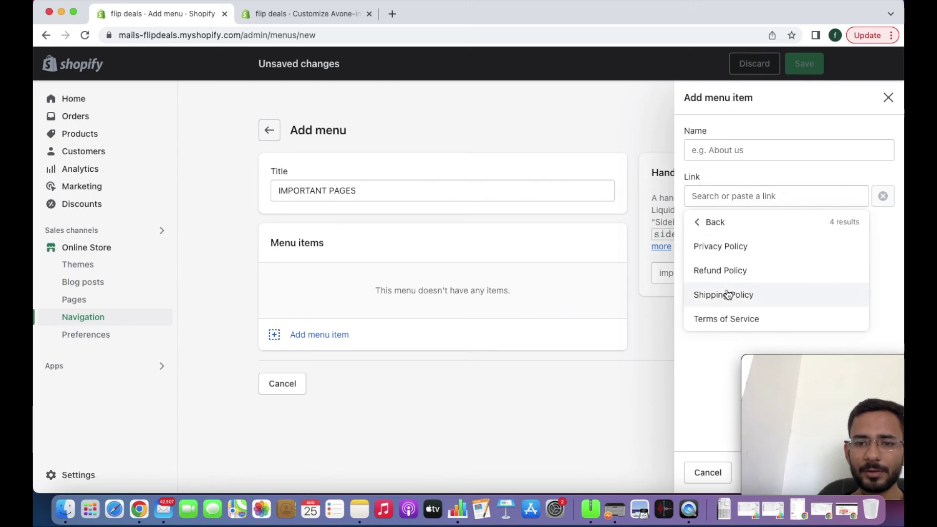
{"action": "left_click", "coordinate": [725, 295]}
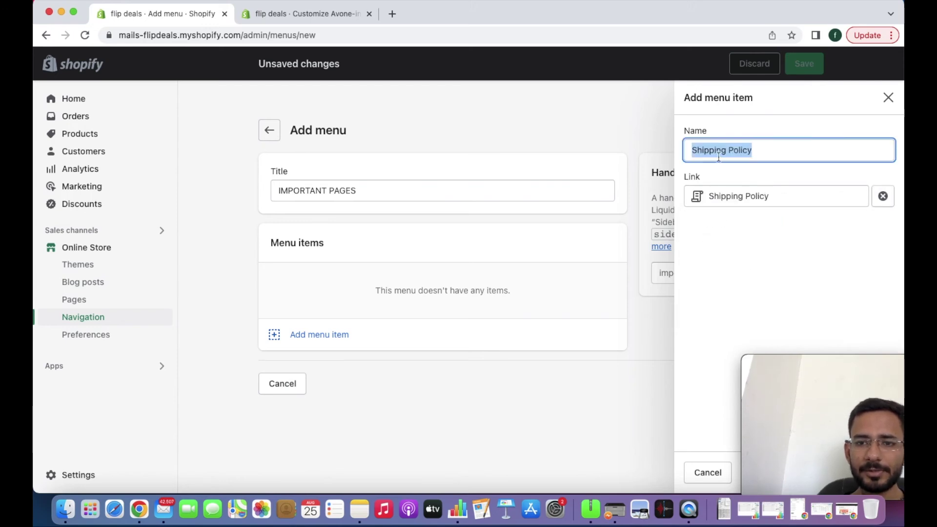
{"action": "left_click_drag", "start_coordinate": [803, 361], "coordinate": [57, 372]}
{"action": "left_click", "coordinate": [651, 389]}
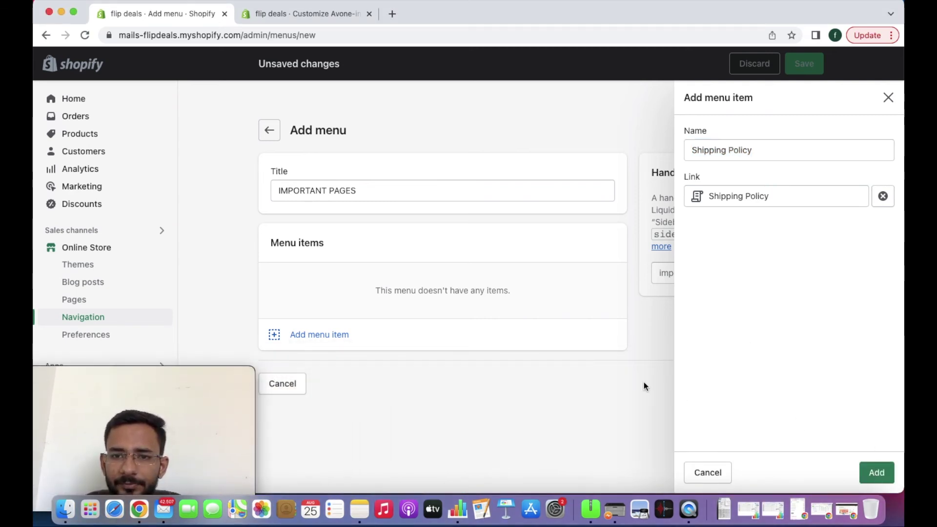
{"action": "left_click", "coordinate": [882, 471]}
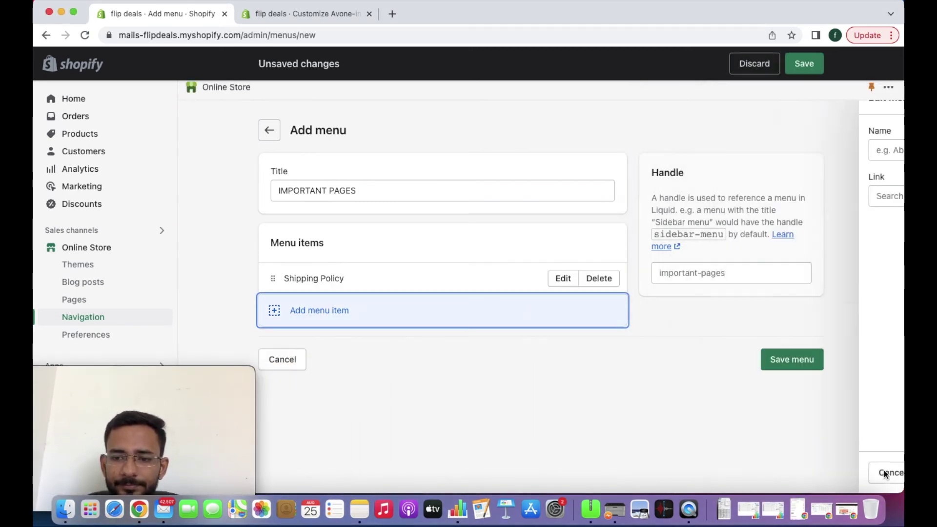
Add a Terms of Service item linked to that store policy to the IMPORTANT PAGES menu
{"action": "left_click", "coordinate": [323, 310]}
{"action": "left_click", "coordinate": [767, 198]}
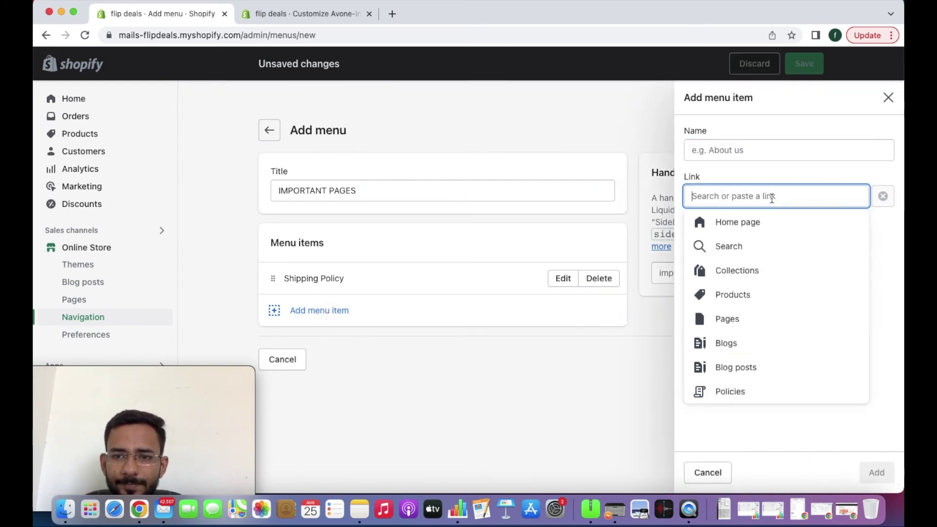
{"action": "left_click", "coordinate": [727, 391]}
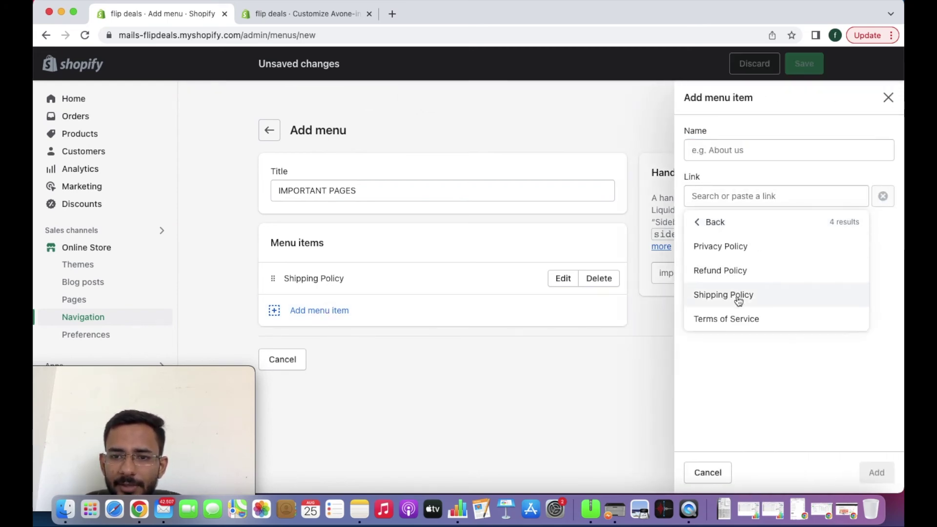
{"action": "left_click", "coordinate": [736, 318]}
{"action": "left_click", "coordinate": [882, 473]}
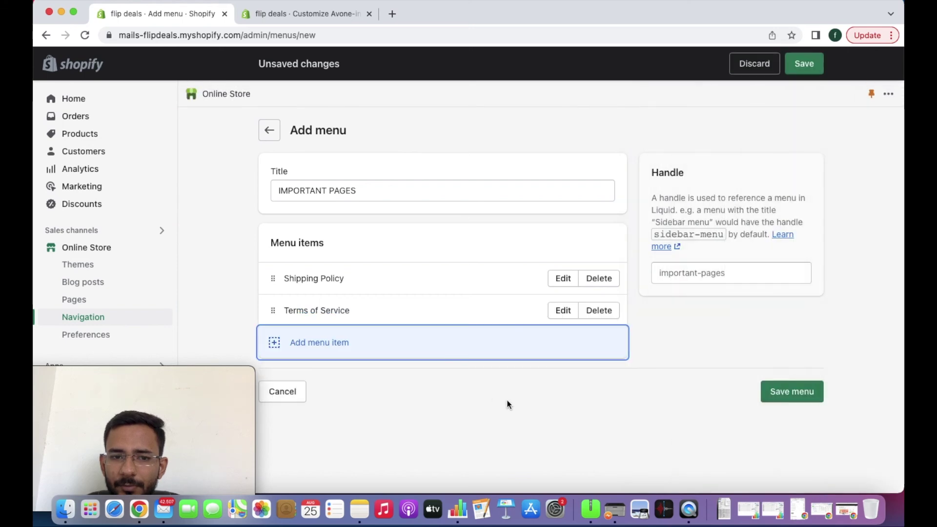
Add a Refund Policy item linked to the store's refund policy to the IMPORTANT PAGES menu
{"action": "left_click", "coordinate": [337, 352]}
{"action": "left_click", "coordinate": [722, 190]}
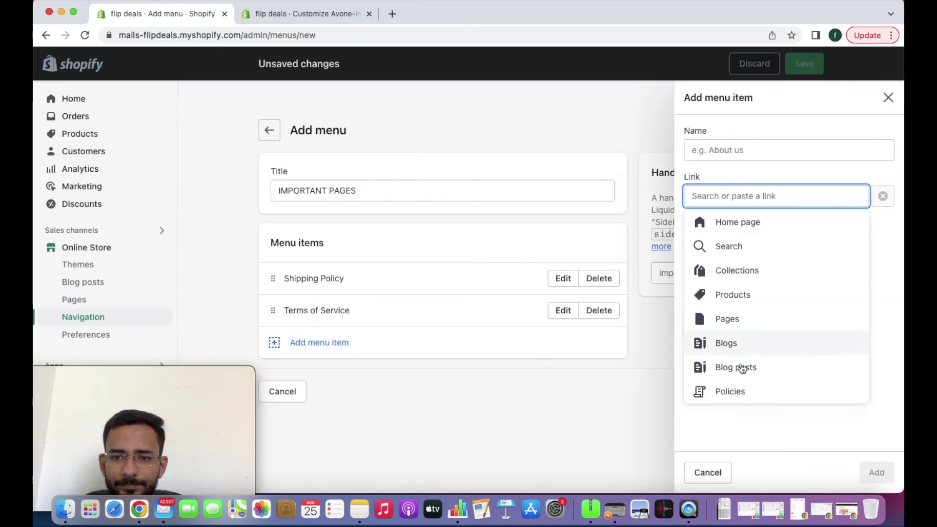
{"action": "left_click", "coordinate": [740, 388]}
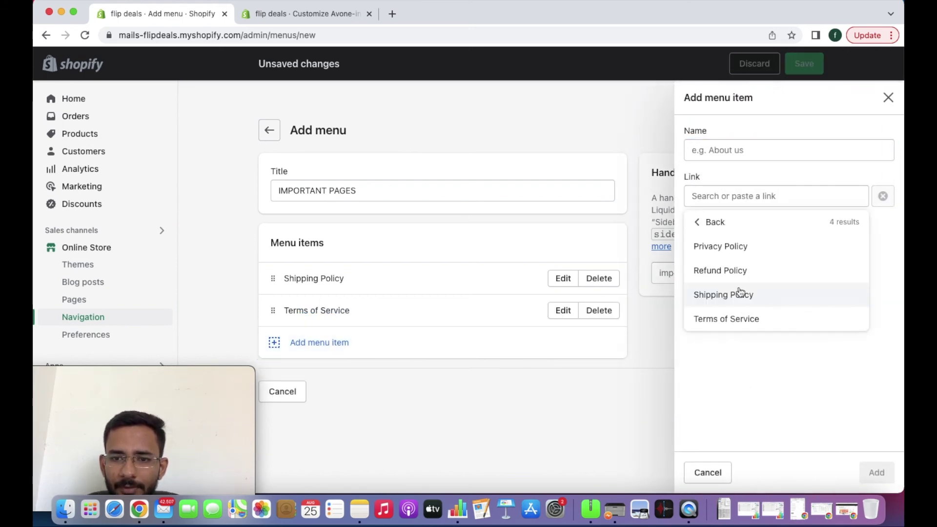
{"action": "left_click", "coordinate": [720, 270]}
{"action": "left_click", "coordinate": [876, 472]}
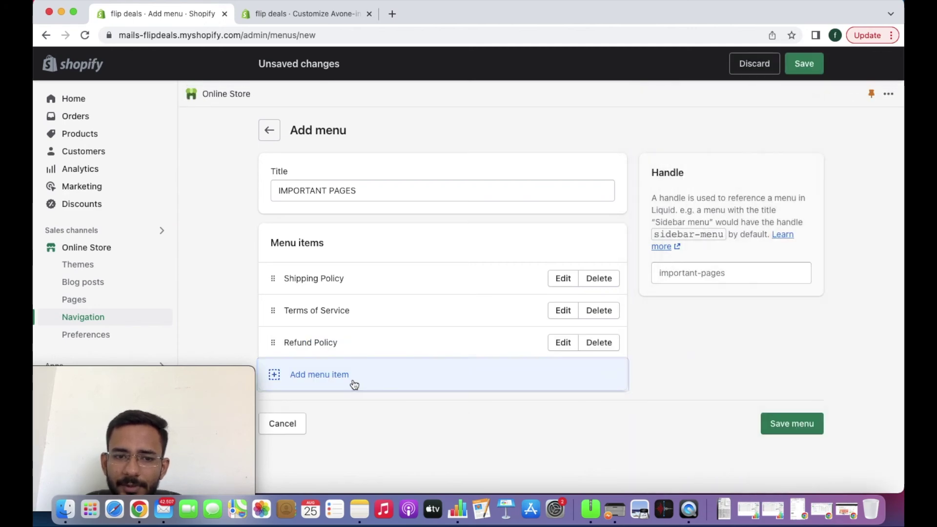
Add a Privacy Policy item linked to the store's privacy policy to the IMPORTANT PAGES menu
{"action": "left_click", "coordinate": [354, 385]}
{"action": "left_click", "coordinate": [730, 190]}
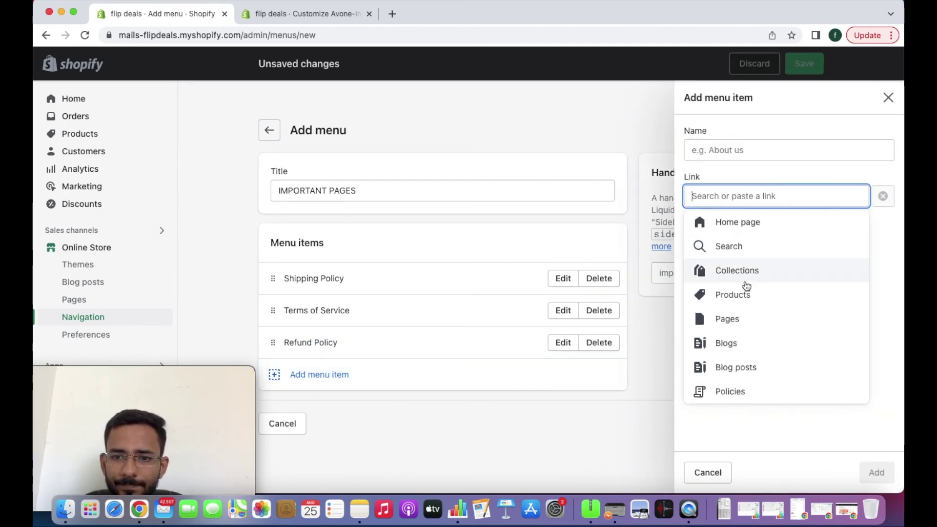
{"action": "left_click", "coordinate": [742, 393]}
{"action": "left_click", "coordinate": [735, 247]}
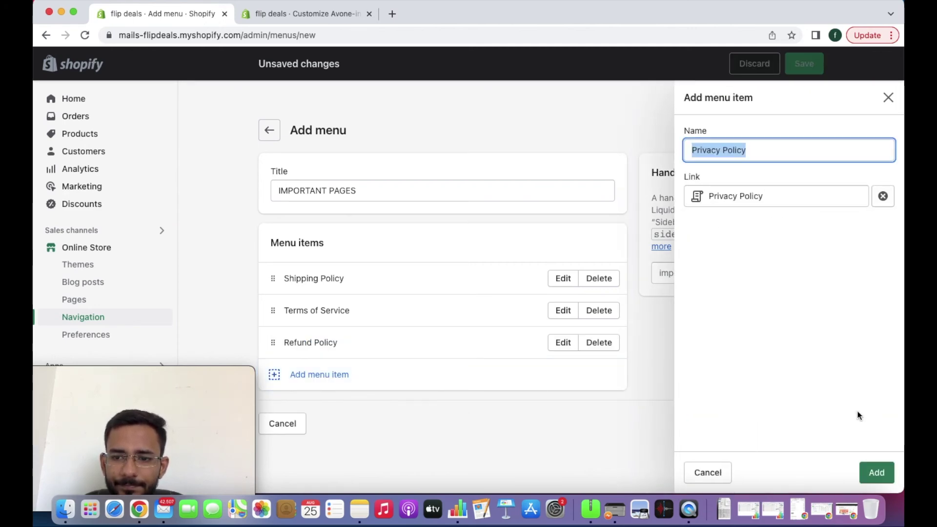
{"action": "left_click", "coordinate": [876, 472]}
Start another new item in the IMPORTANT PAGES menu below Privacy Policy
{"action": "left_click", "coordinate": [373, 415]}
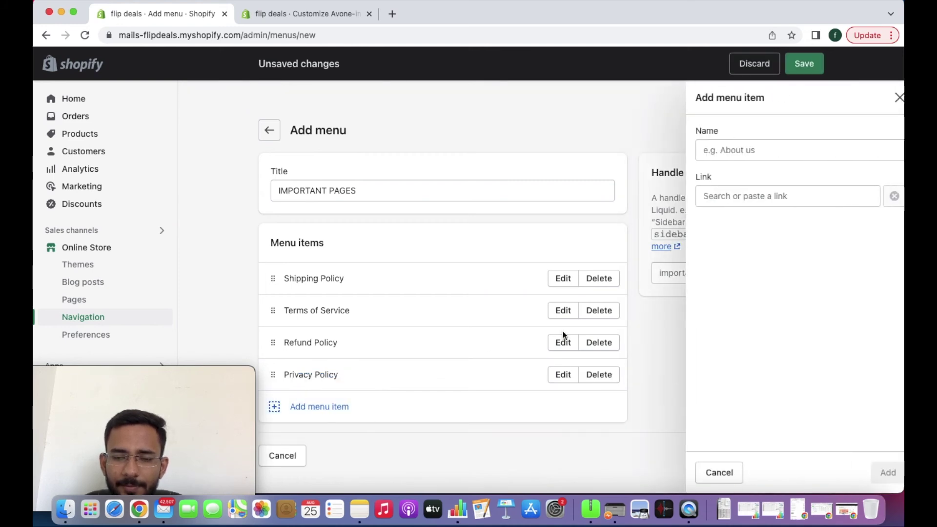